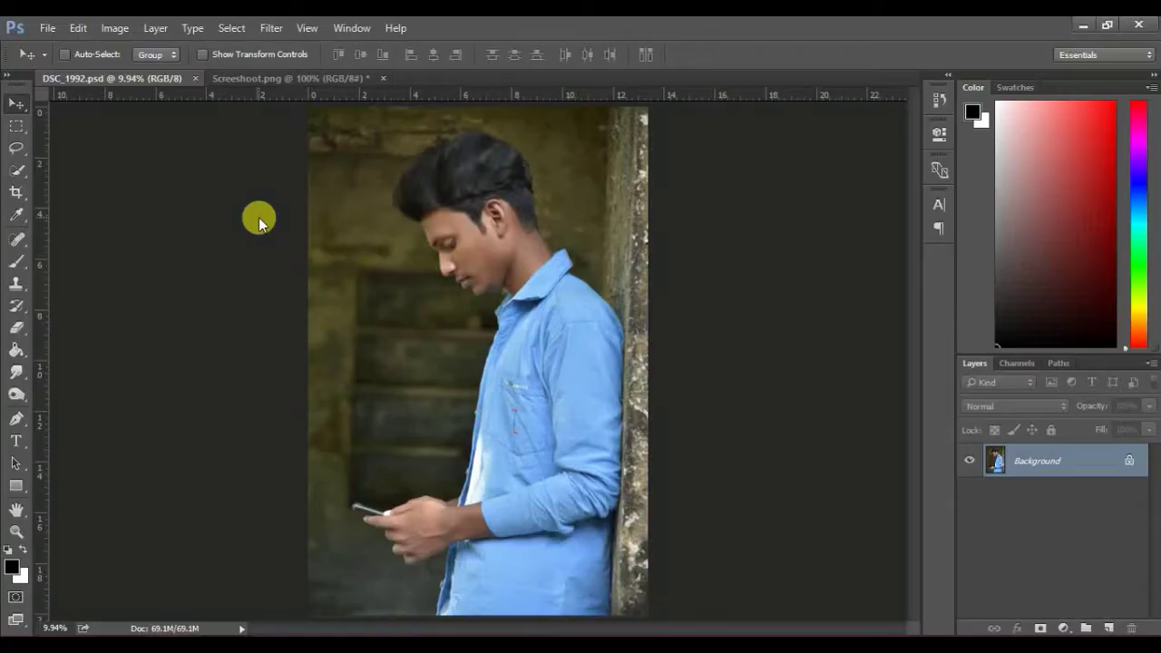
Step: Open the Camera Raw Filter, raise Exposure to +0.85 and cool the white balance slightly
click(267, 35)
click(311, 119)
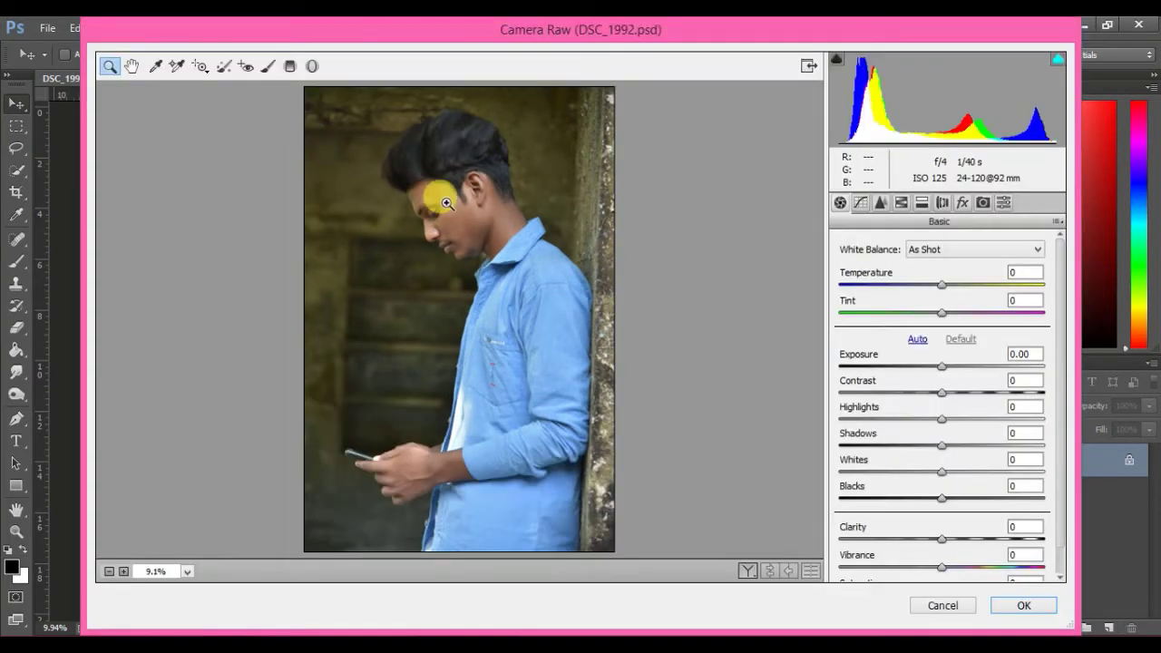
drag(943, 371, 960, 368)
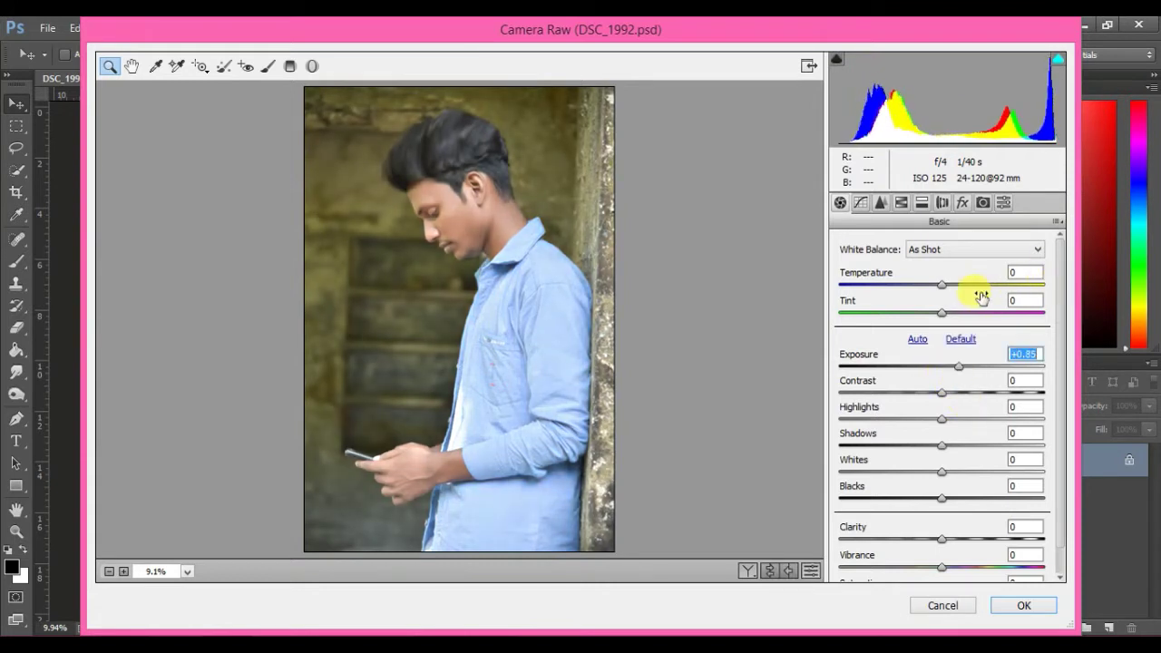
drag(942, 285, 937, 288)
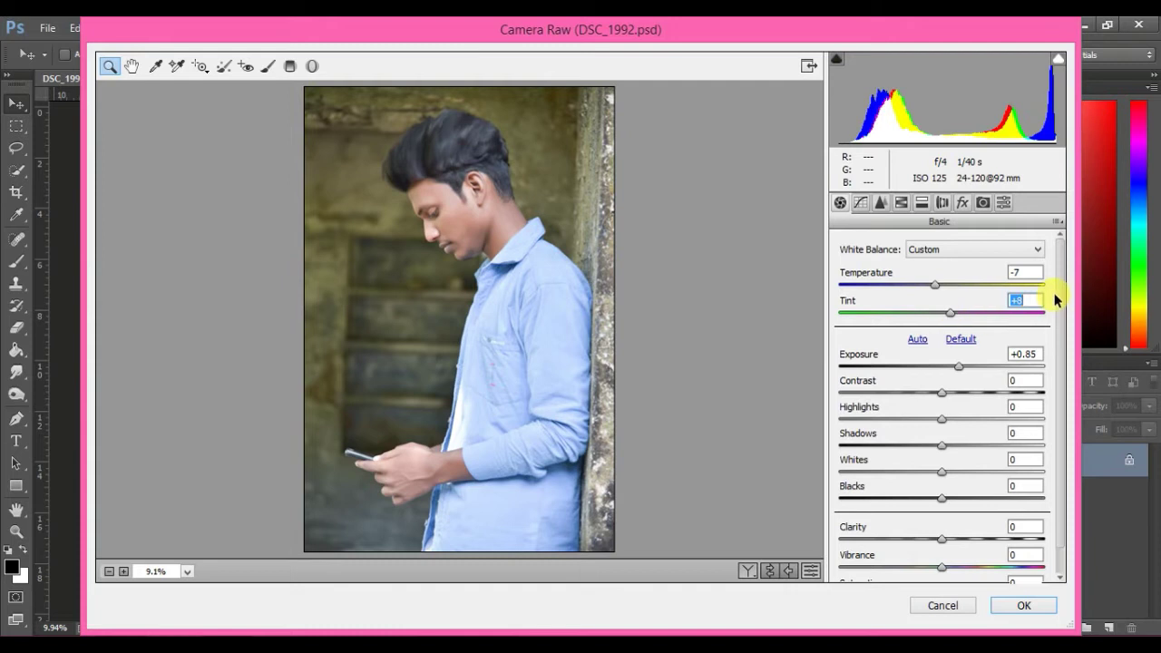
Step: Pull Highlights to -100, Shadows to -25 and Whites to -28
scroll(998, 345, down, 1)
click(941, 389)
drag(914, 395, 786, 384)
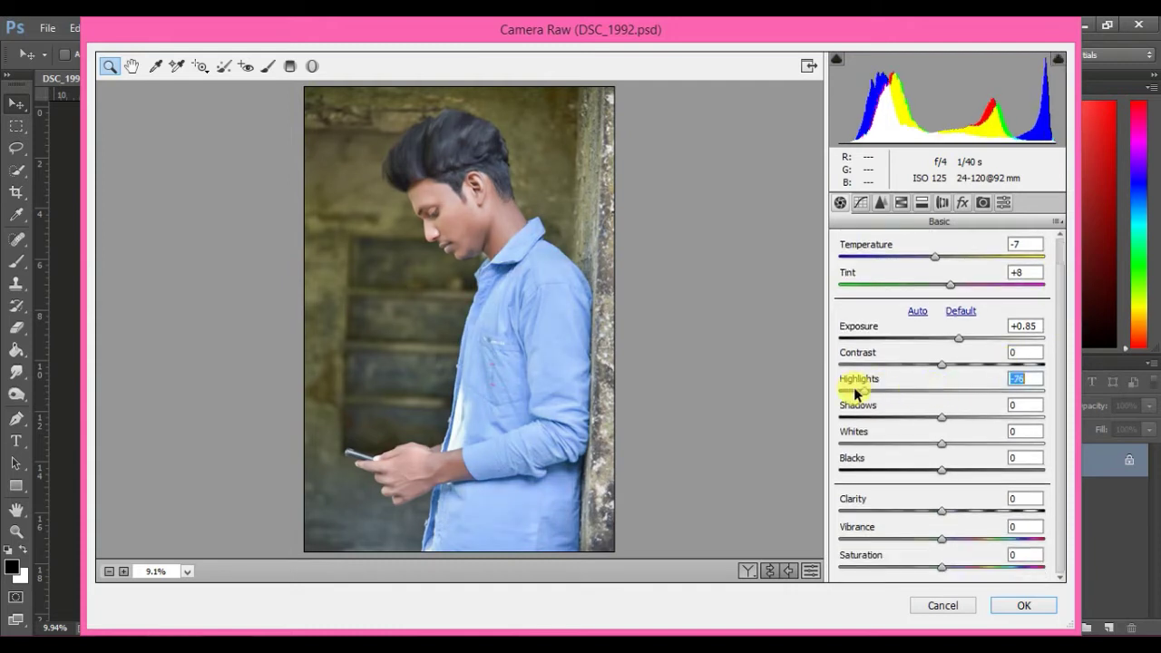
drag(940, 419, 914, 419)
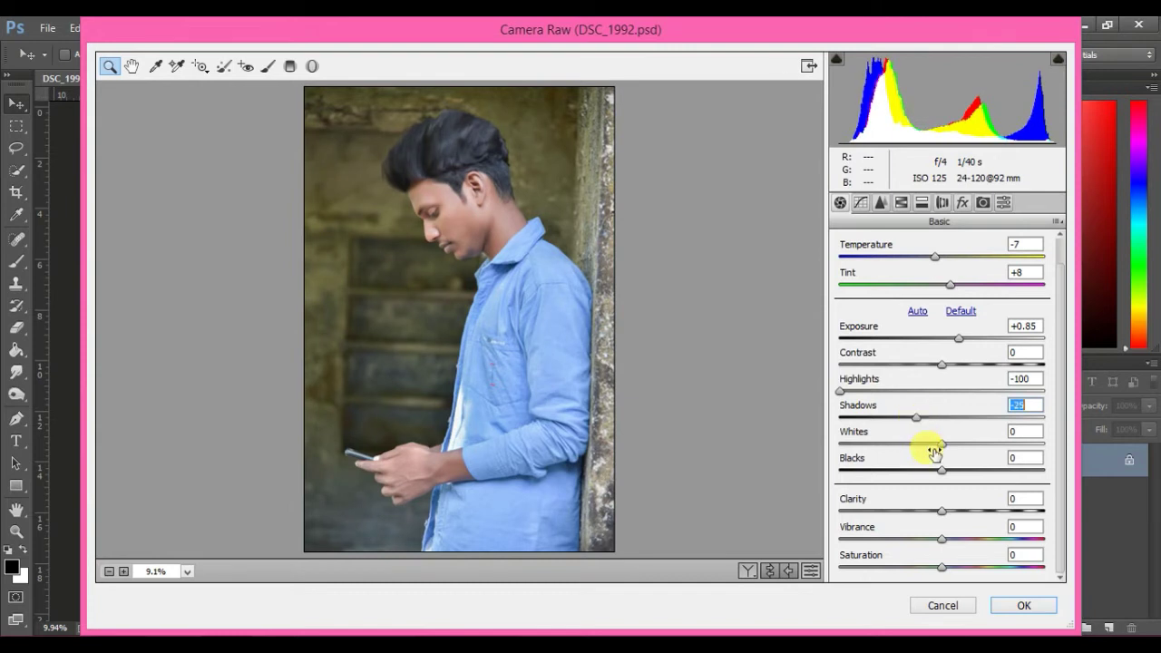
mouse_move(940, 443)
mouse_down()
mouse_move(912, 444)
mouse_move(931, 469)
mouse_up()
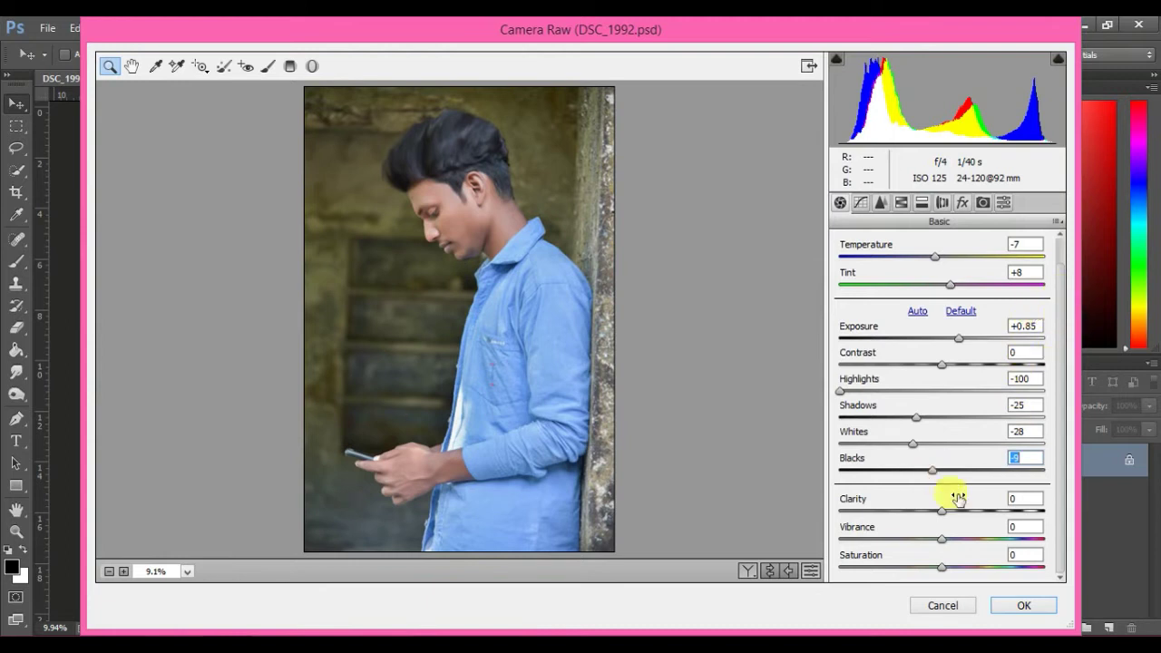
Step: Add Clarity +21, plus a little vibrance and extra saturation
drag(943, 512, 961, 515)
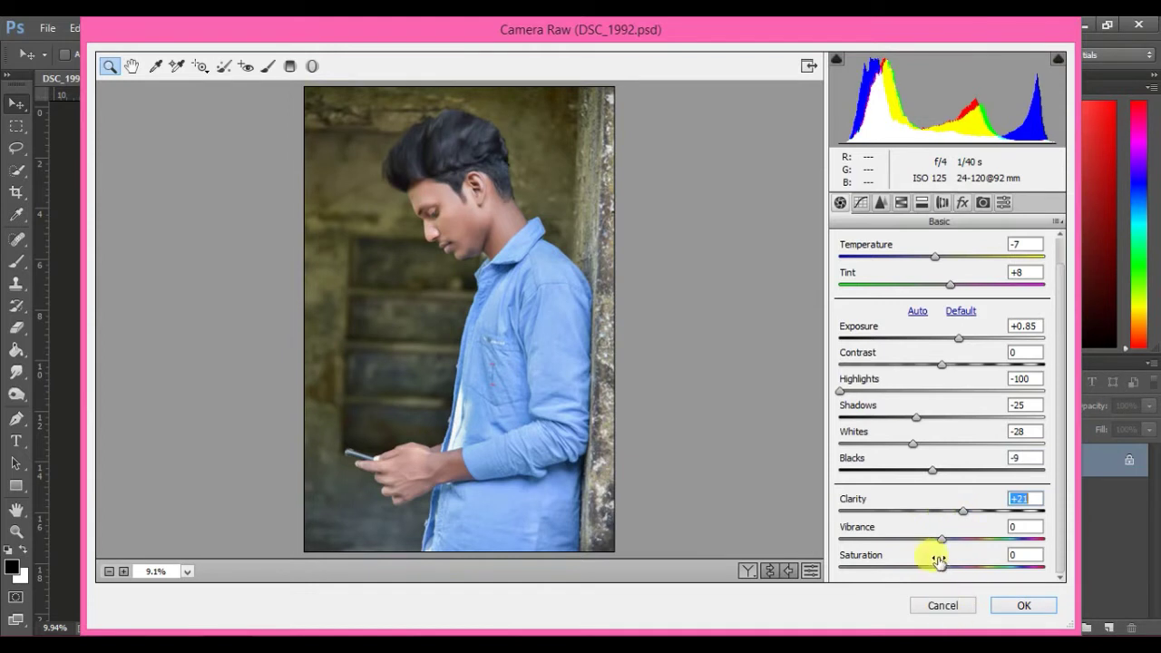
drag(943, 572, 968, 569)
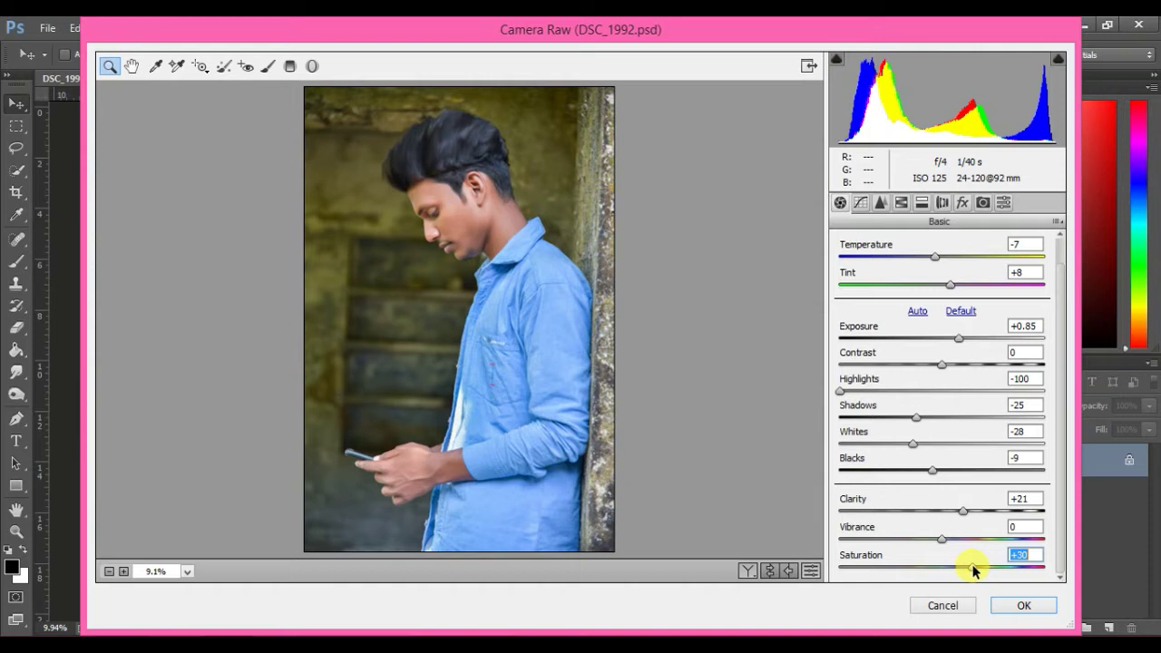
drag(940, 542, 949, 544)
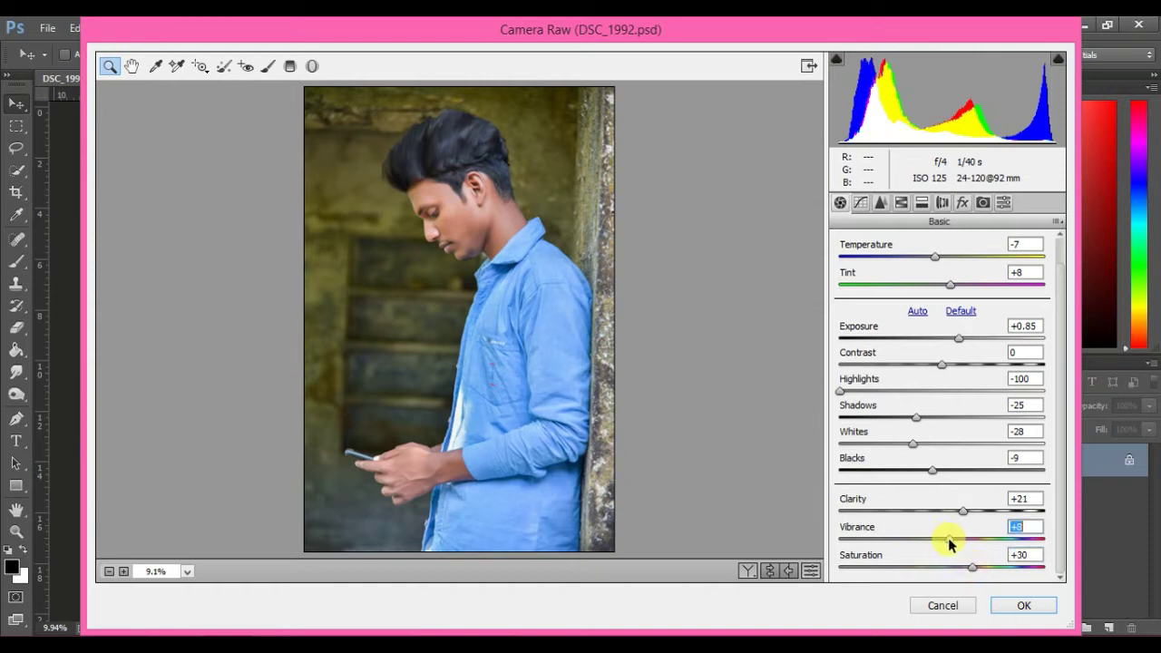
click(969, 571)
Step: Lift the parametric tone curve highlights and add slight luminance noise reduction
click(879, 202)
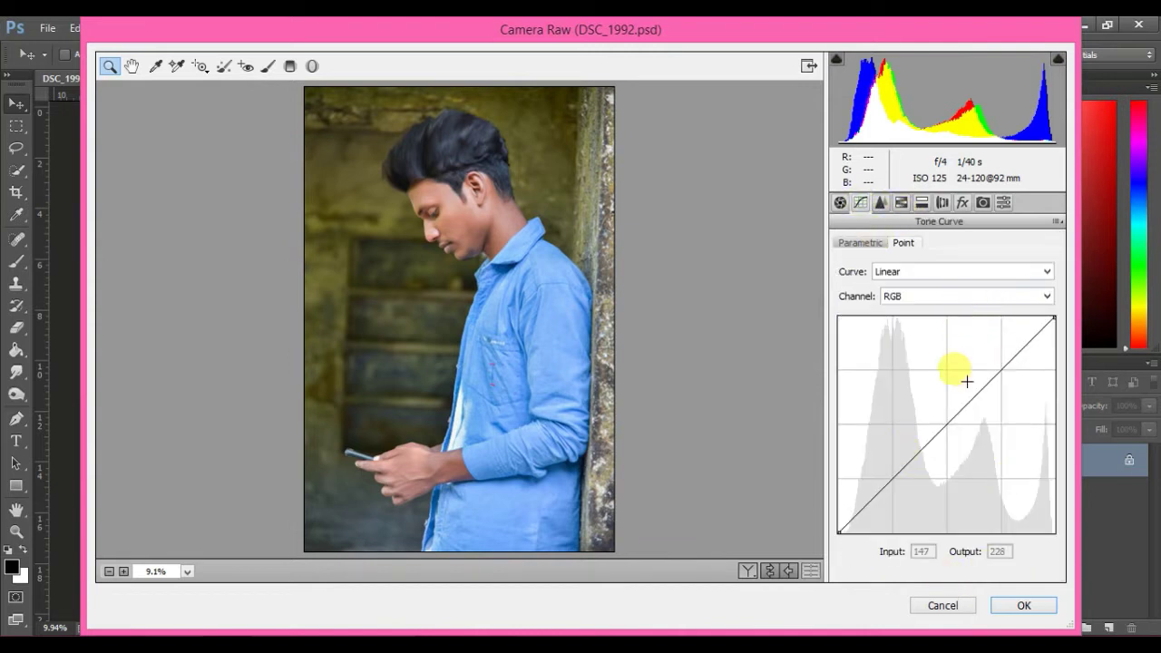
click(853, 243)
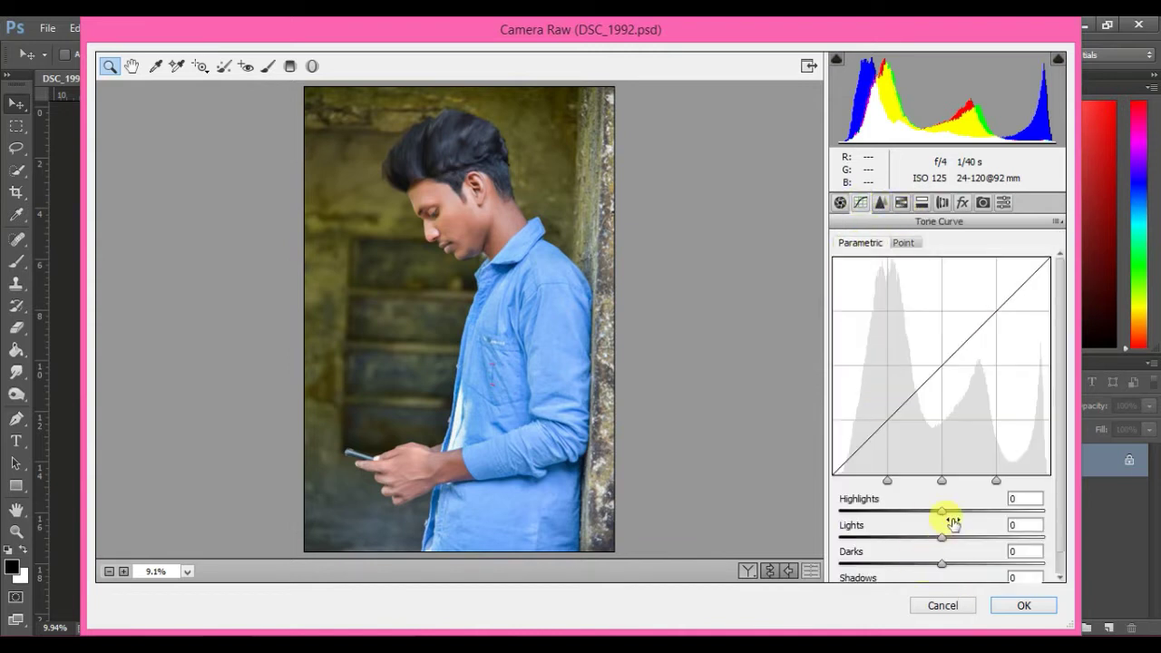
drag(950, 513, 950, 521)
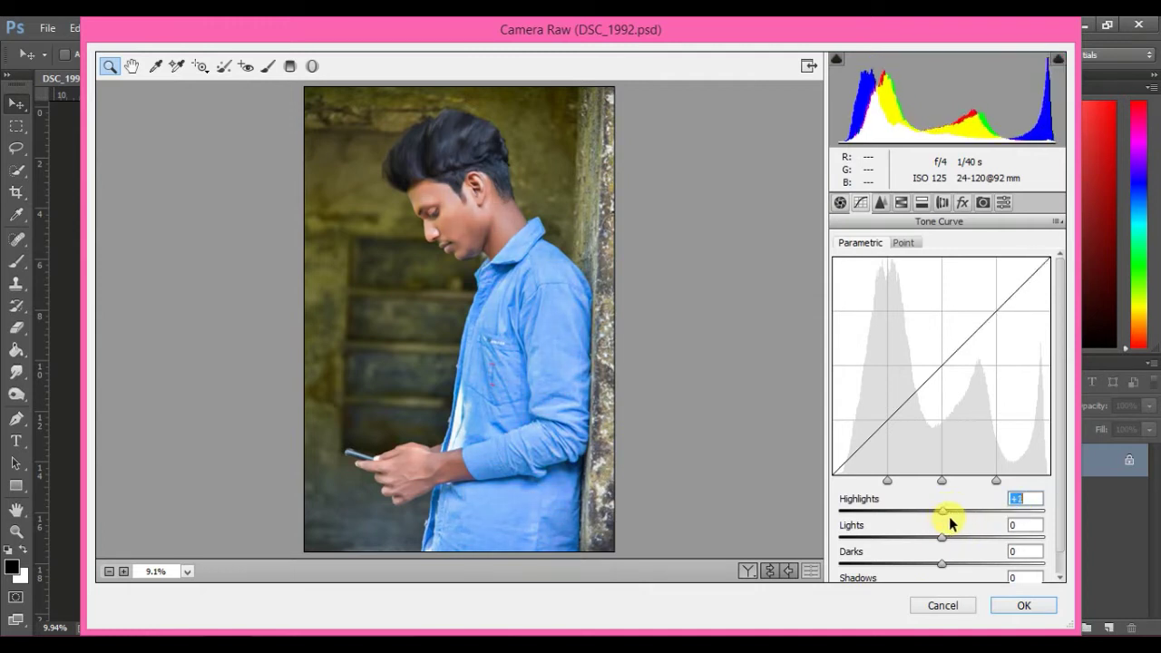
click(880, 202)
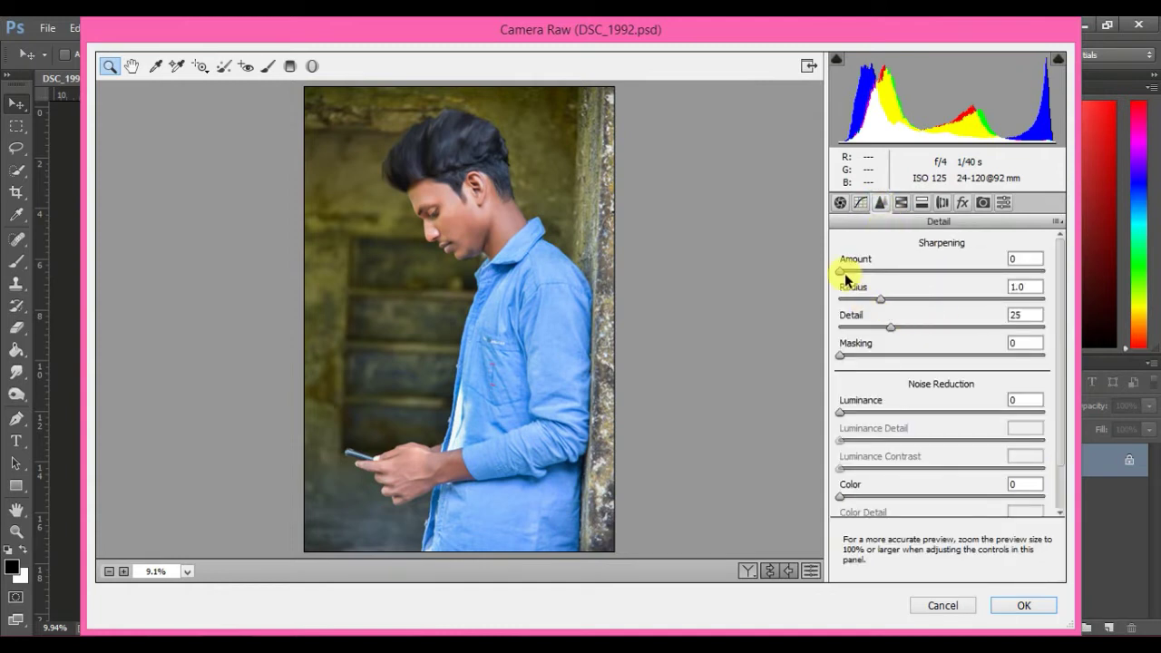
drag(839, 410, 846, 415)
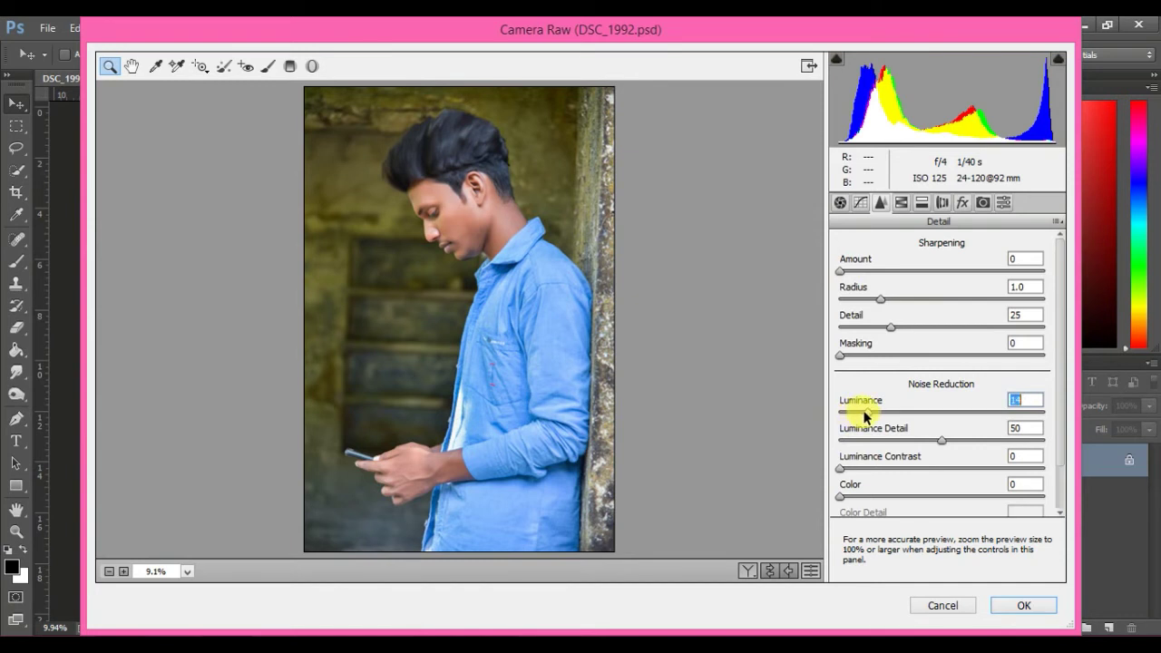
Step: Brighten Oranges luminance to +25 and shift the Yellows and Greens hues to -100
click(900, 202)
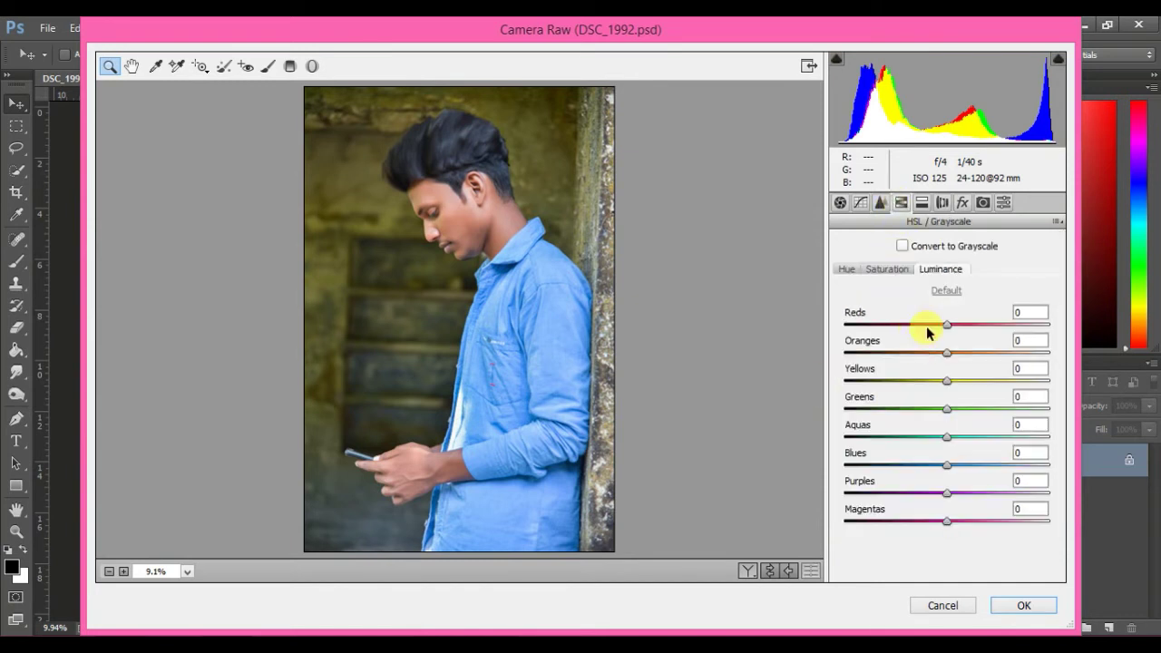
drag(948, 352, 958, 351)
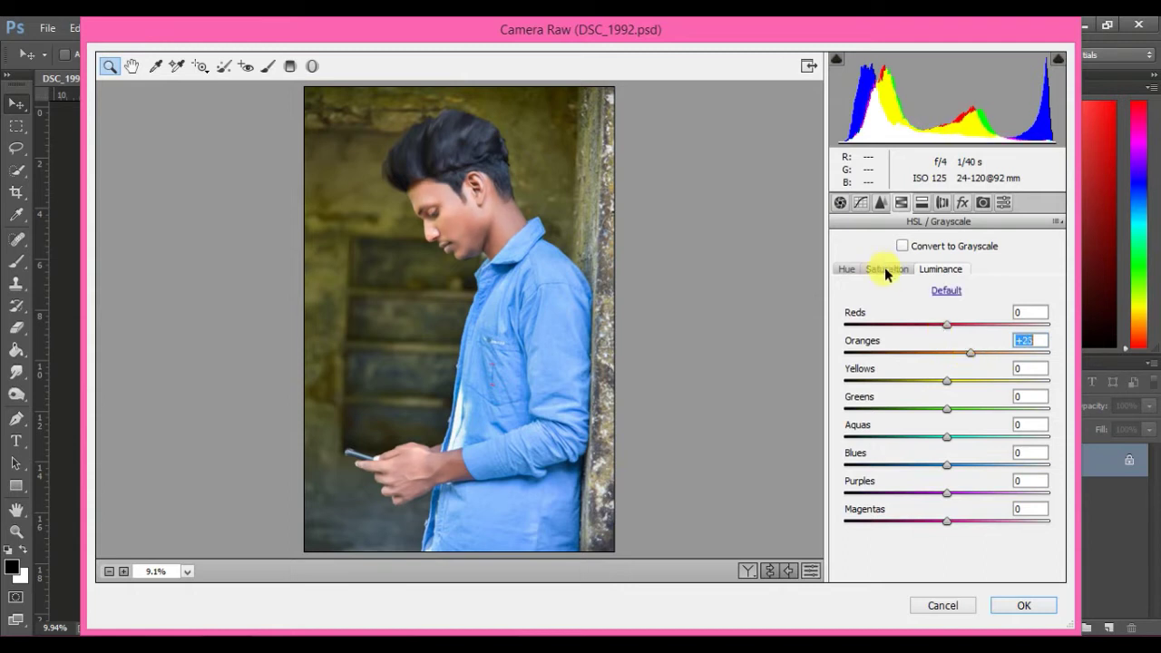
click(844, 269)
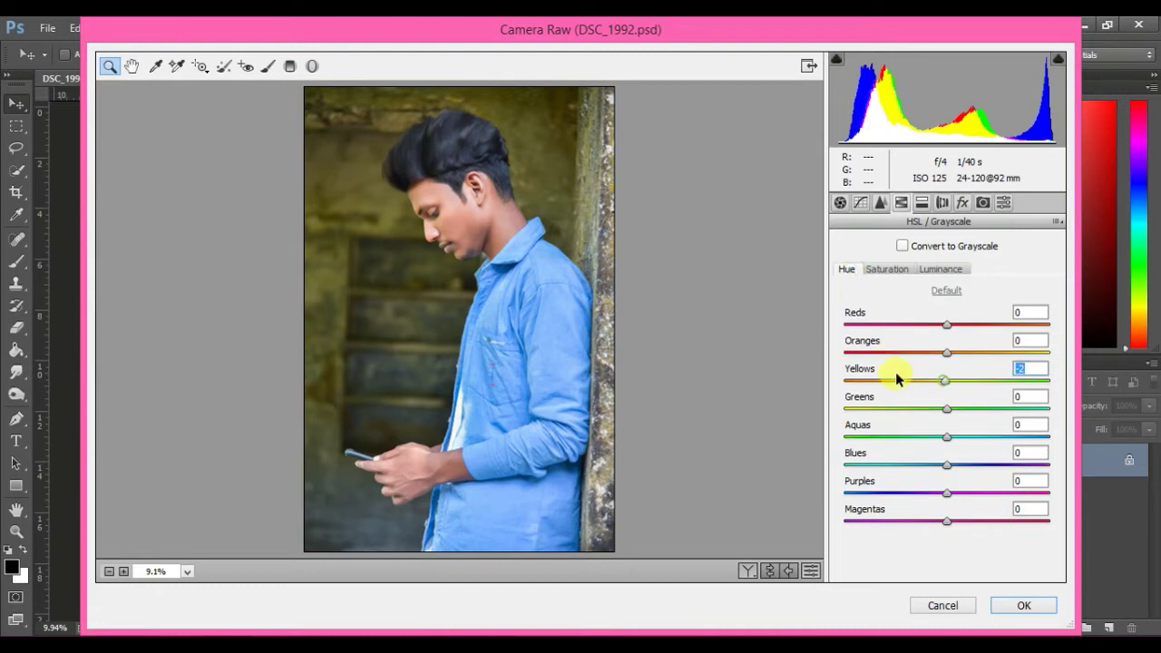
drag(895, 371, 819, 376)
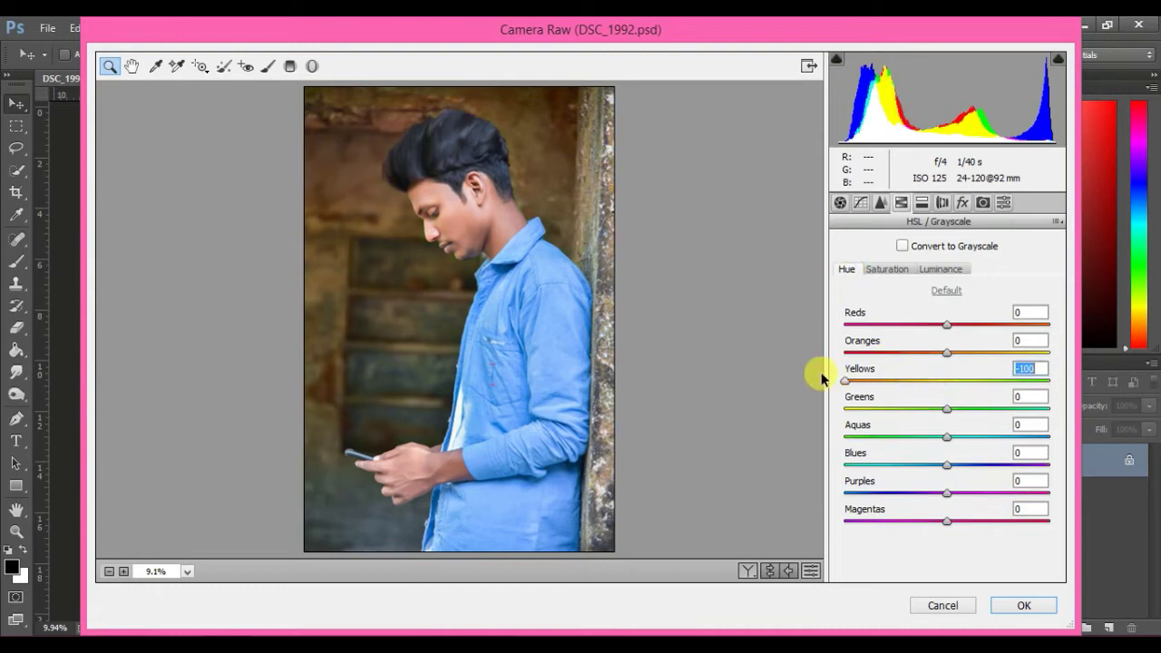
drag(945, 408, 876, 409)
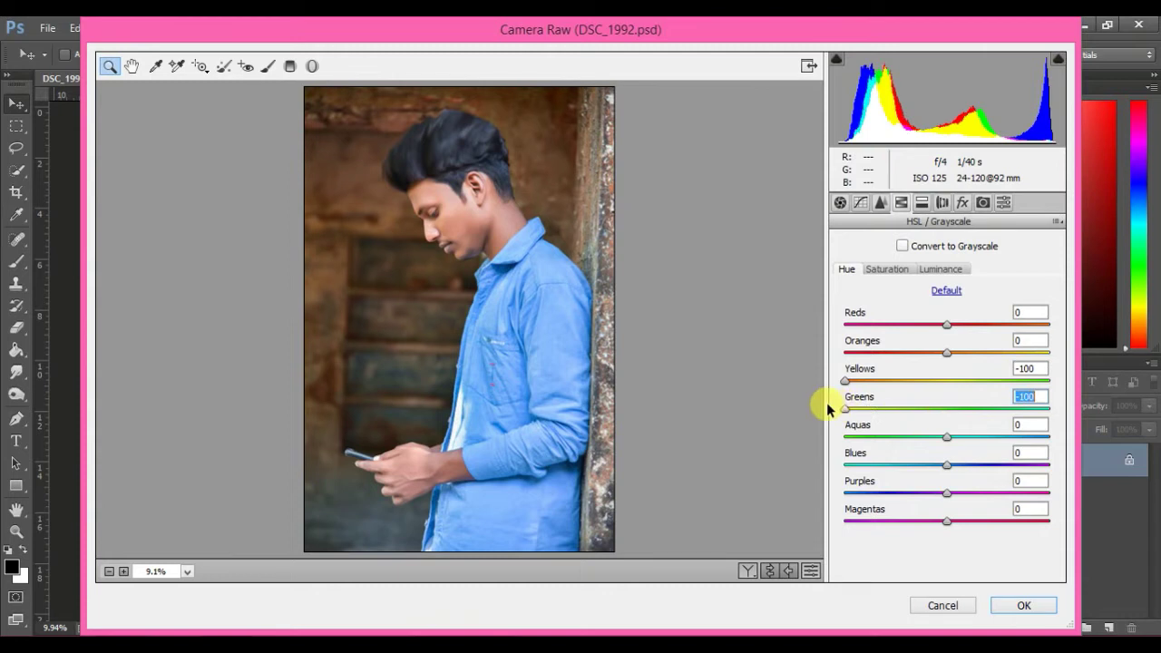
Step: Split-tone with highlights hue 210, saturation 12 and warm shadows hue 38, then apply
click(921, 203)
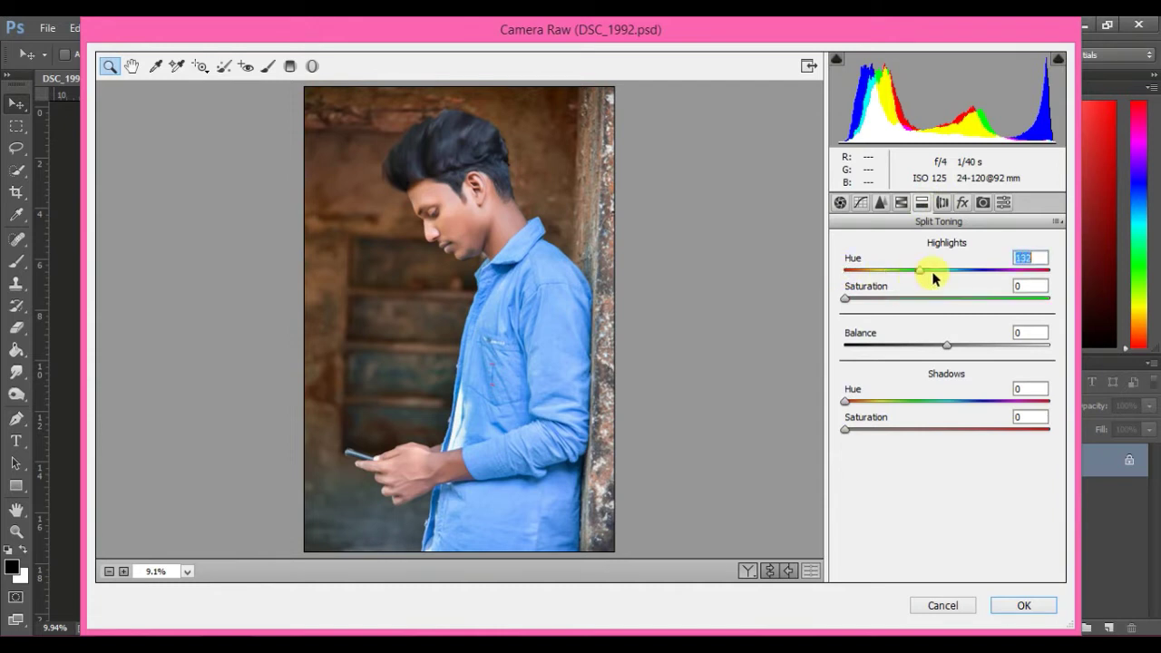
drag(932, 272, 963, 272)
drag(844, 304, 870, 301)
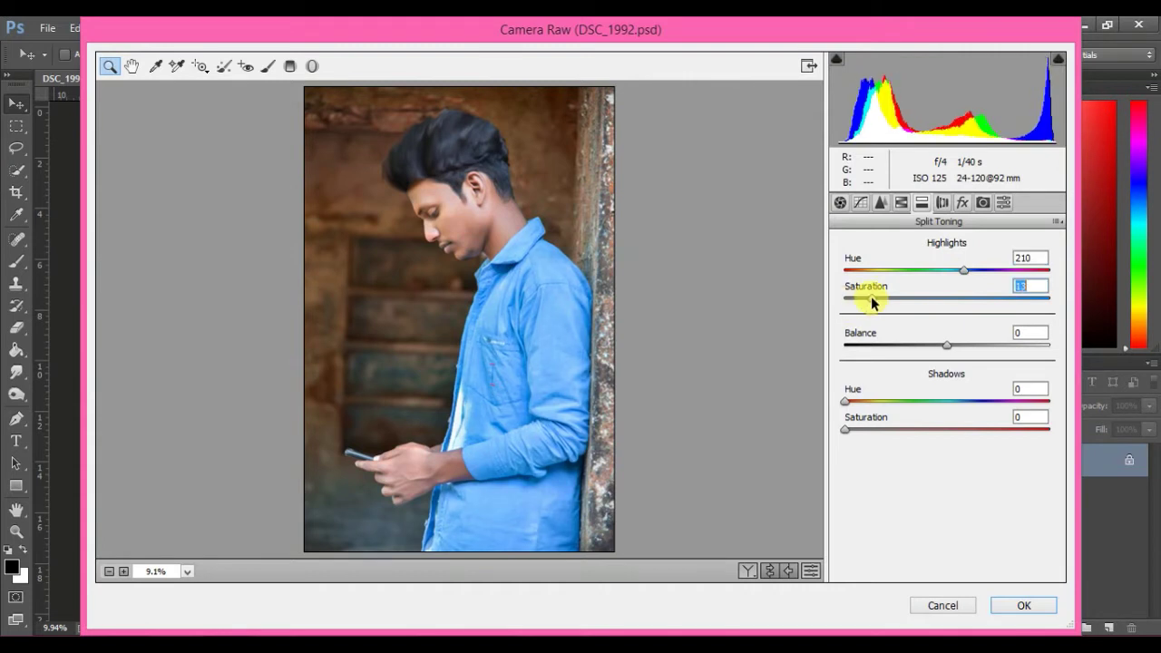
mouse_move(844, 401)
mouse_down()
mouse_move(861, 404)
mouse_move(855, 436)
mouse_up()
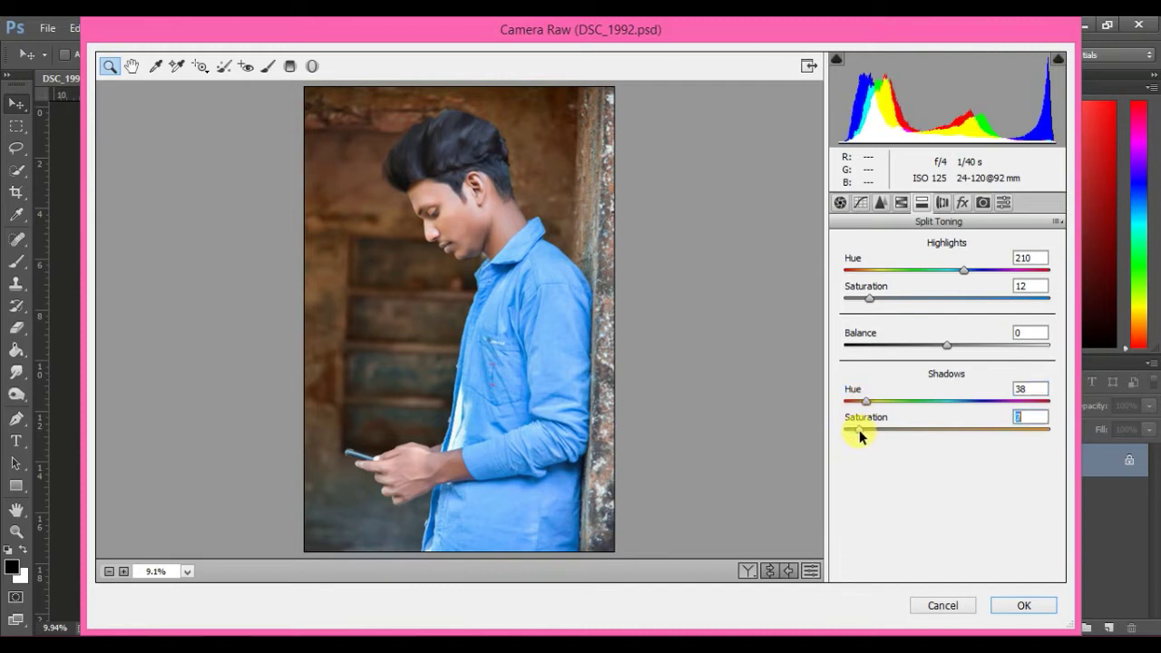
click(1034, 605)
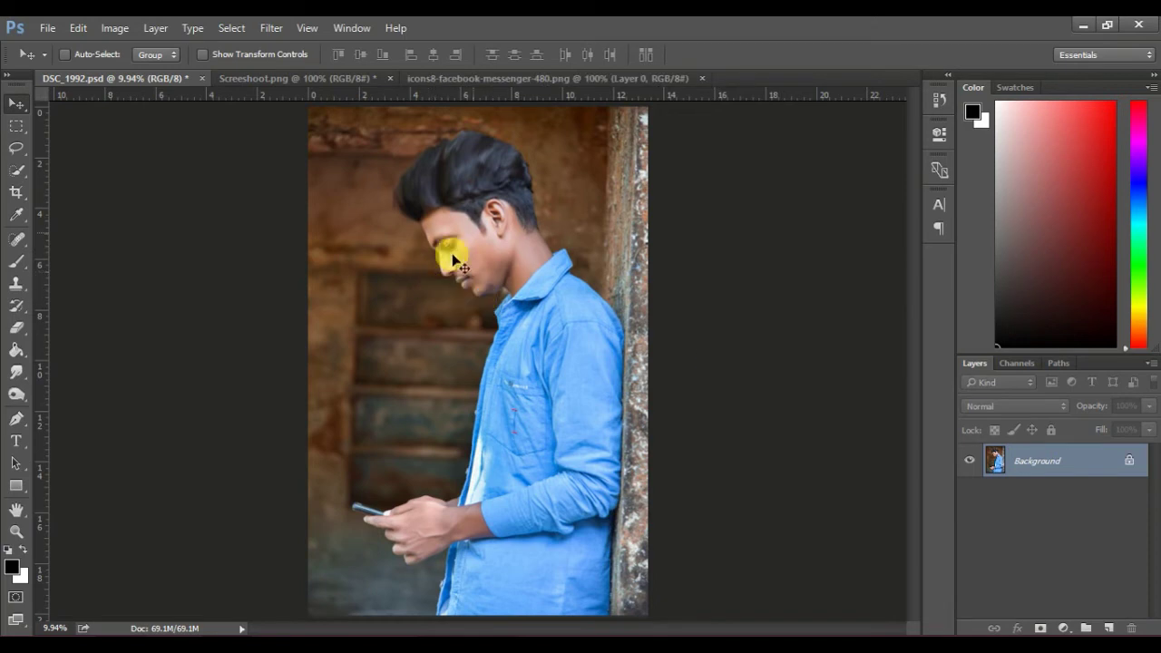
Step: Zoom in on the hand and drag the Messenger icon from icons8-facebook-messenger into DSC_1992
click(16, 531)
click(404, 514)
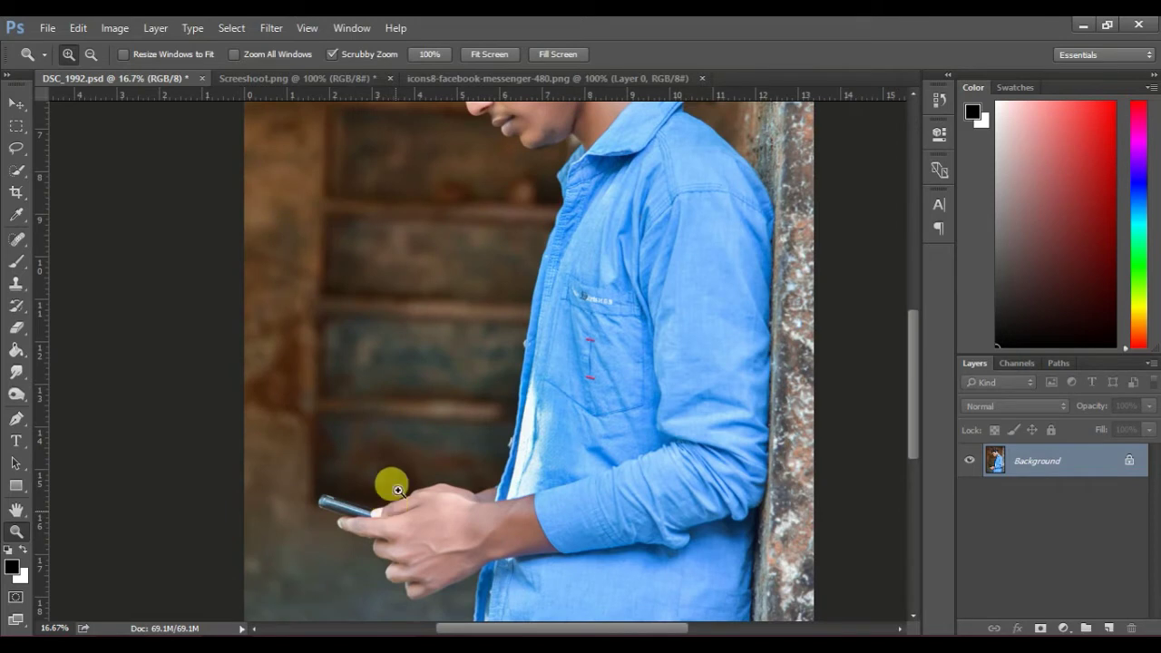
click(505, 79)
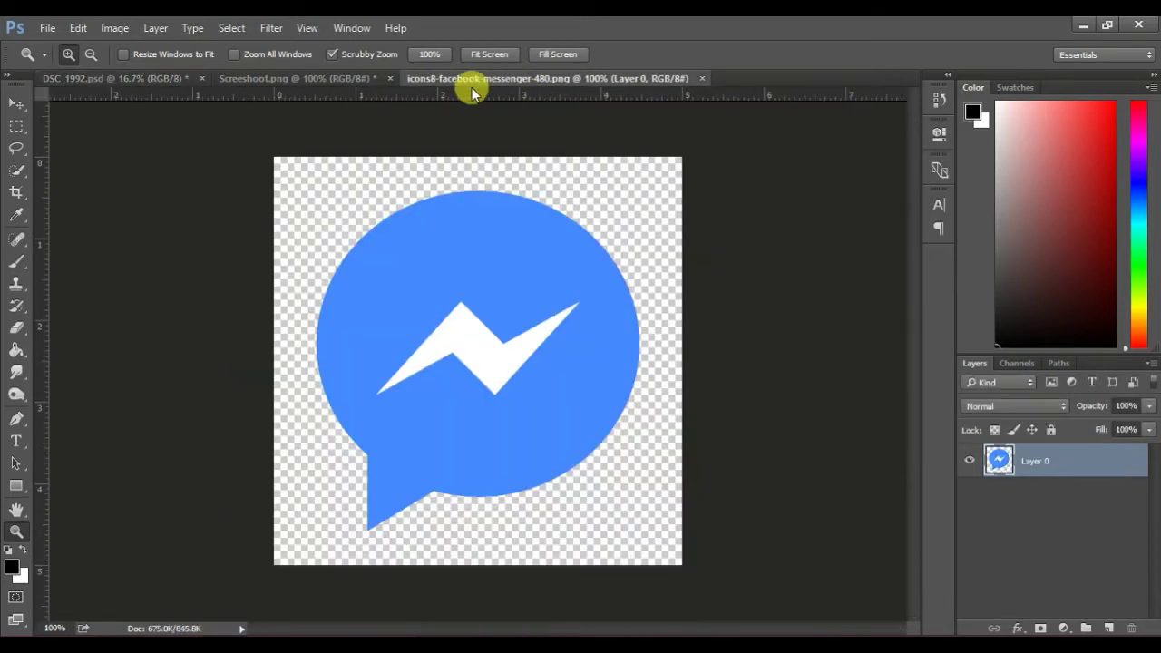
click(19, 106)
mouse_move(448, 371)
mouse_down()
mouse_move(154, 80)
mouse_move(407, 336)
mouse_move(336, 417)
mouse_move(335, 448)
mouse_up()
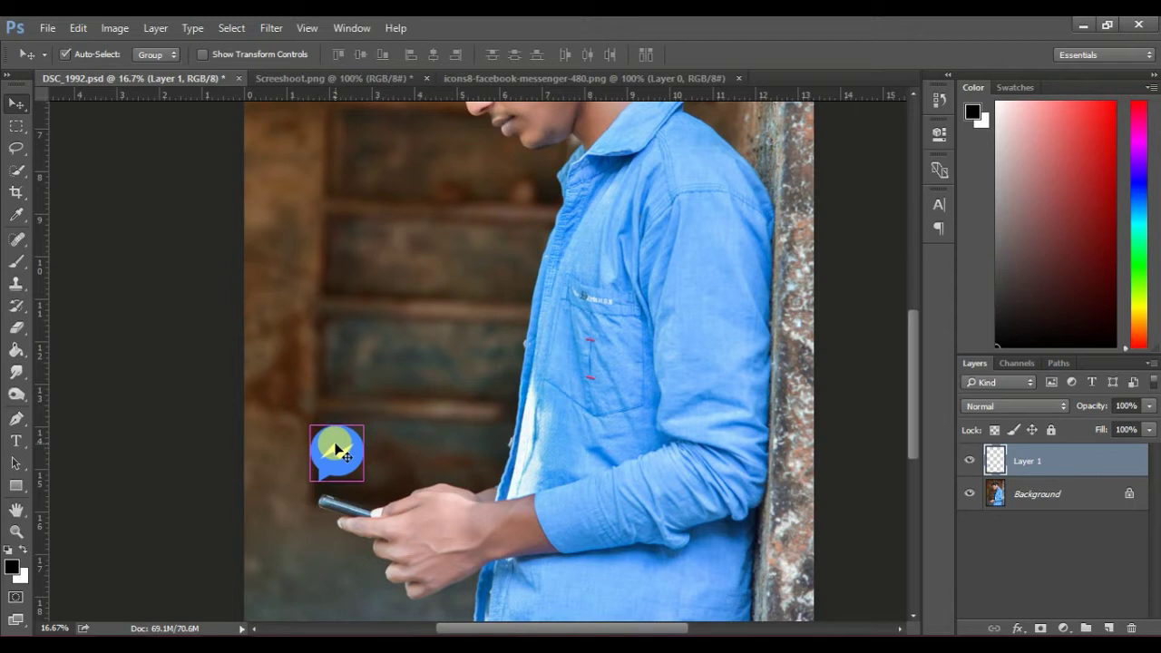
Step: Flip the Messenger icon horizontally in Free Transform and move it toward the phone
key(ctrl+t)
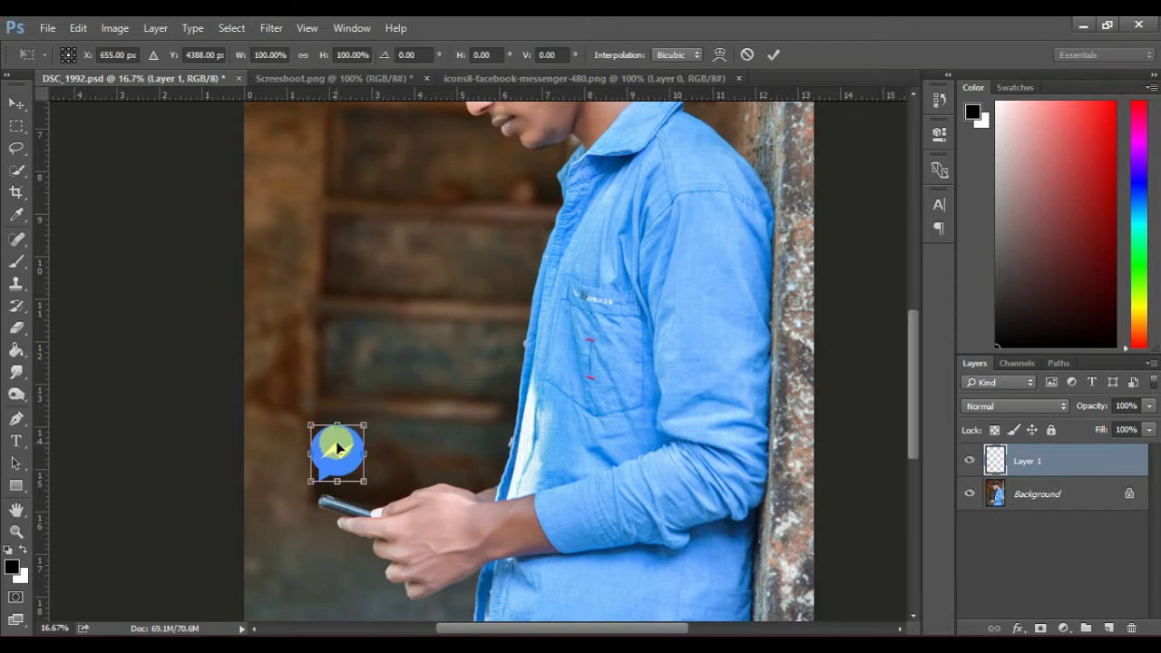
right_click(334, 437)
click(361, 407)
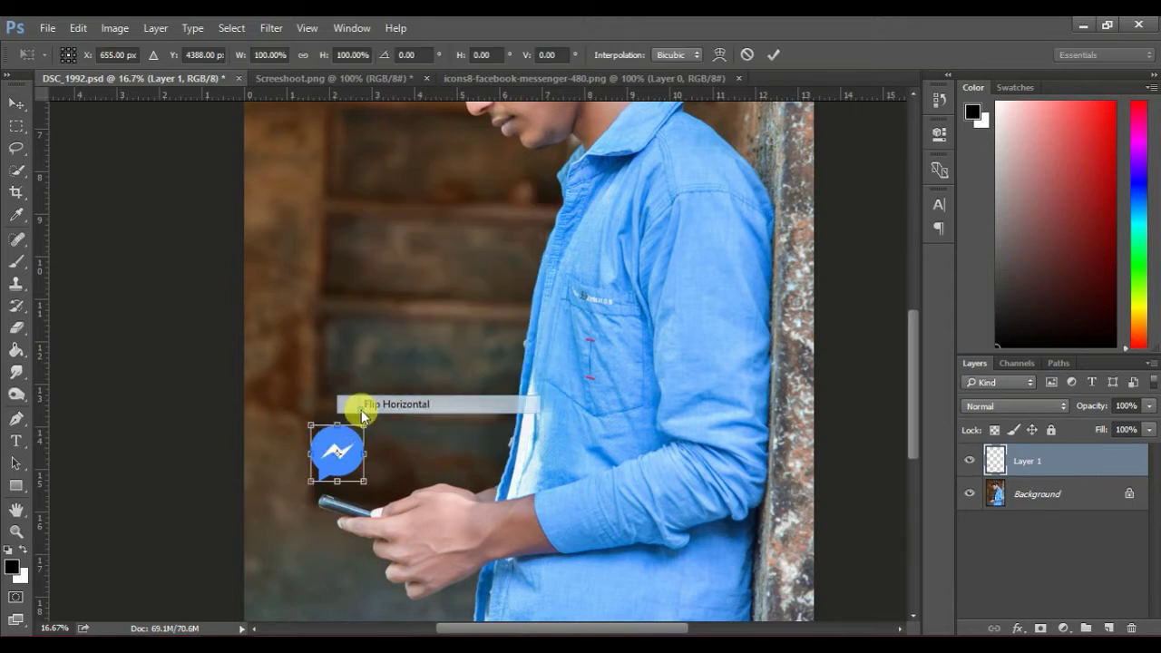
drag(353, 456, 327, 465)
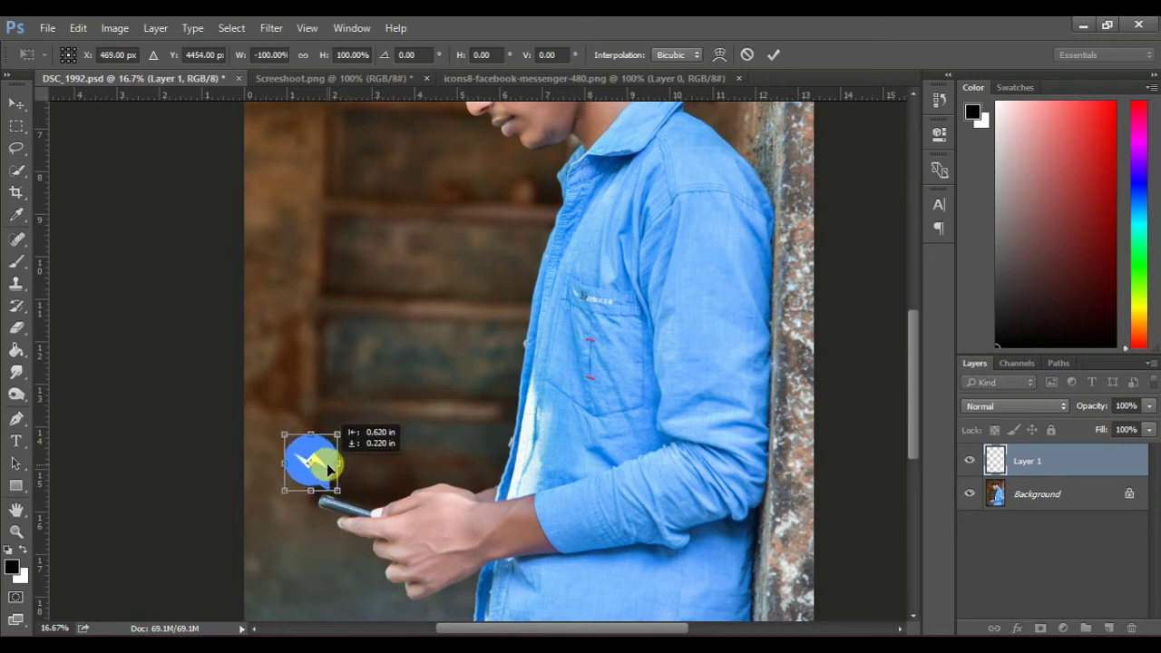
Step: Try vertical and horizontal flips until the icon faces correctly, commit, and nudge it above the phone
right_click(314, 462)
click(349, 448)
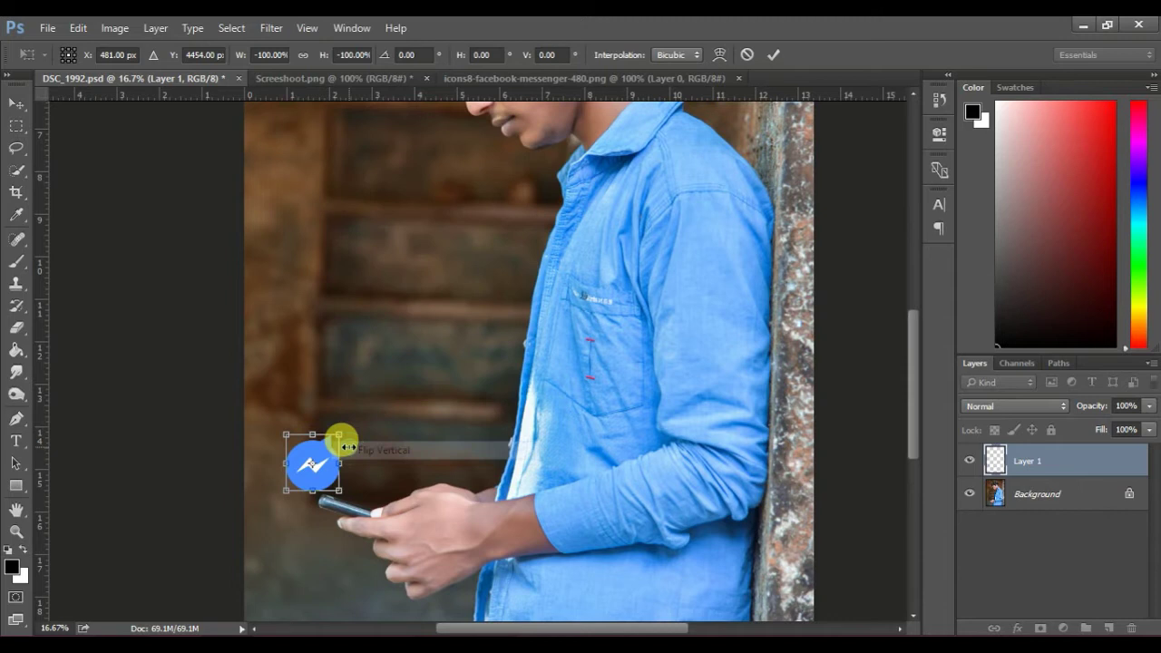
right_click(319, 466)
click(336, 458)
right_click(333, 464)
click(362, 429)
right_click(328, 466)
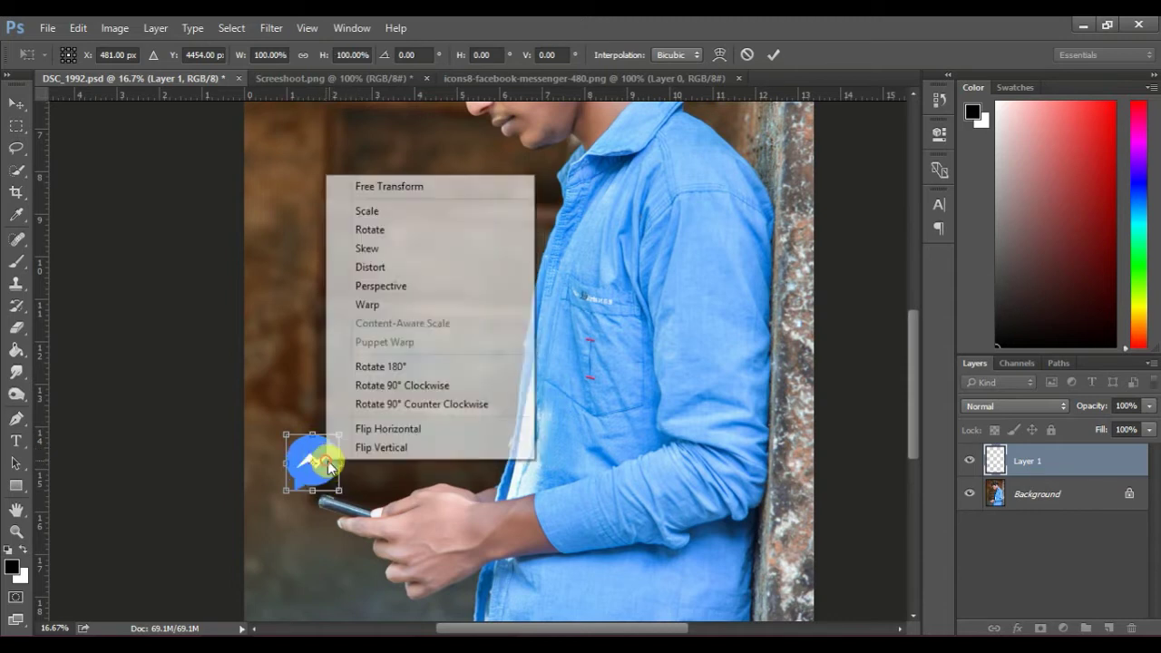
click(363, 447)
right_click(329, 475)
click(337, 441)
right_click(322, 463)
click(359, 460)
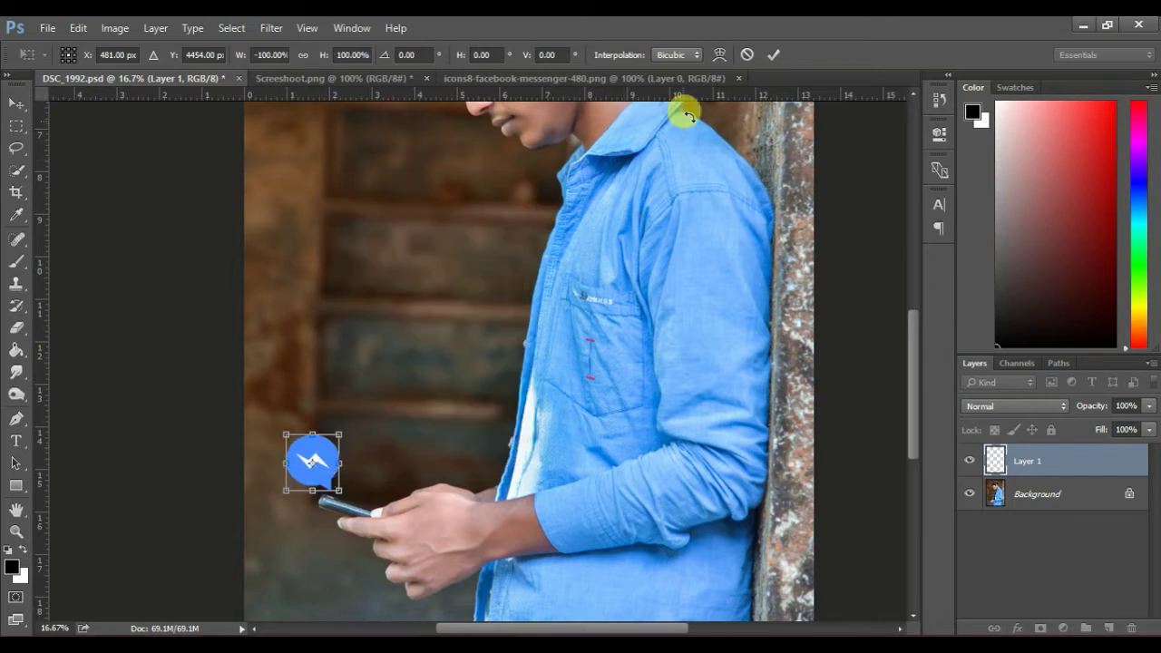
click(772, 54)
drag(328, 463, 333, 463)
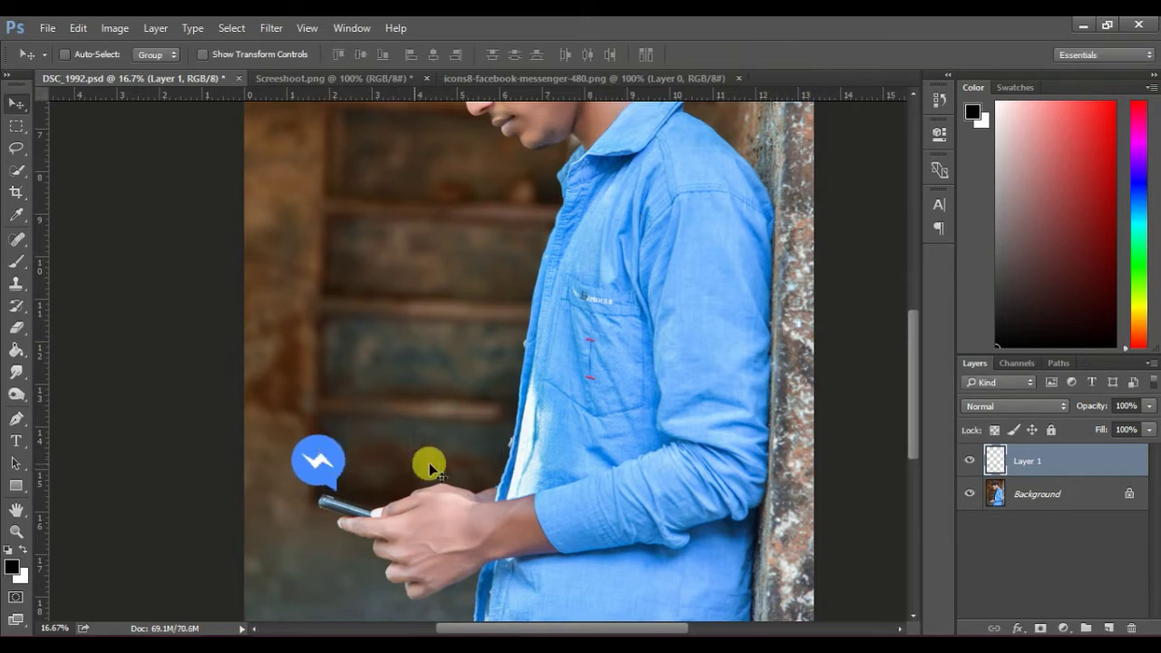
Step: In Screeshoot.png, set up the Quick Selection tool in Add mode at brush size 30
scroll(402, 461, up, 1)
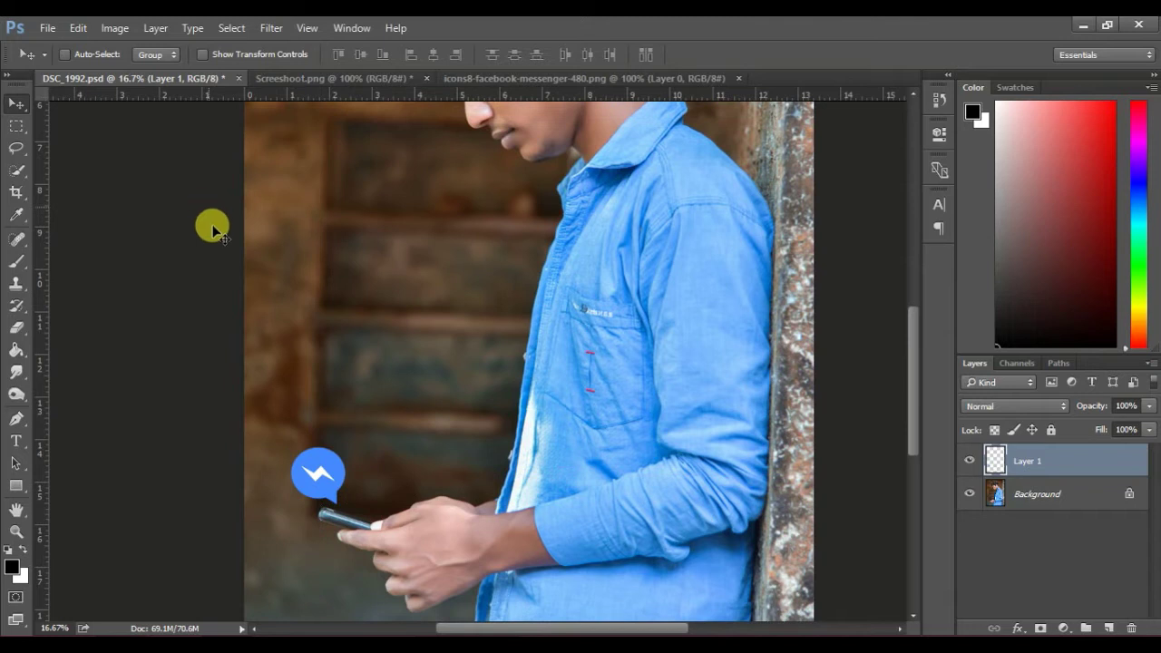
click(363, 81)
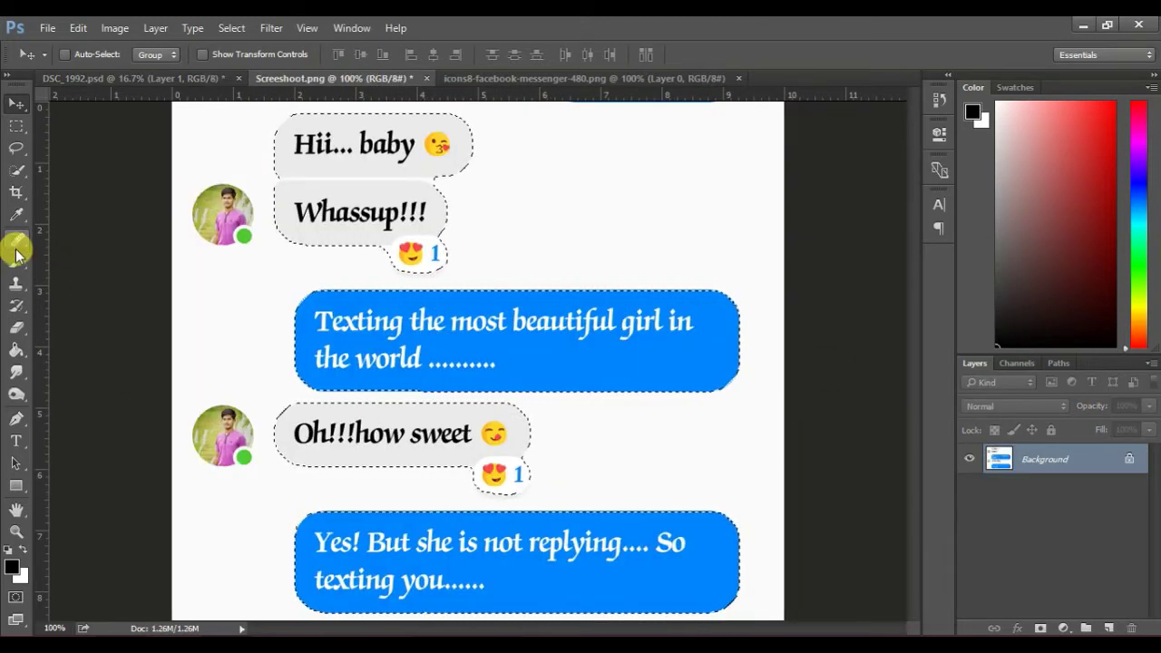
click(17, 169)
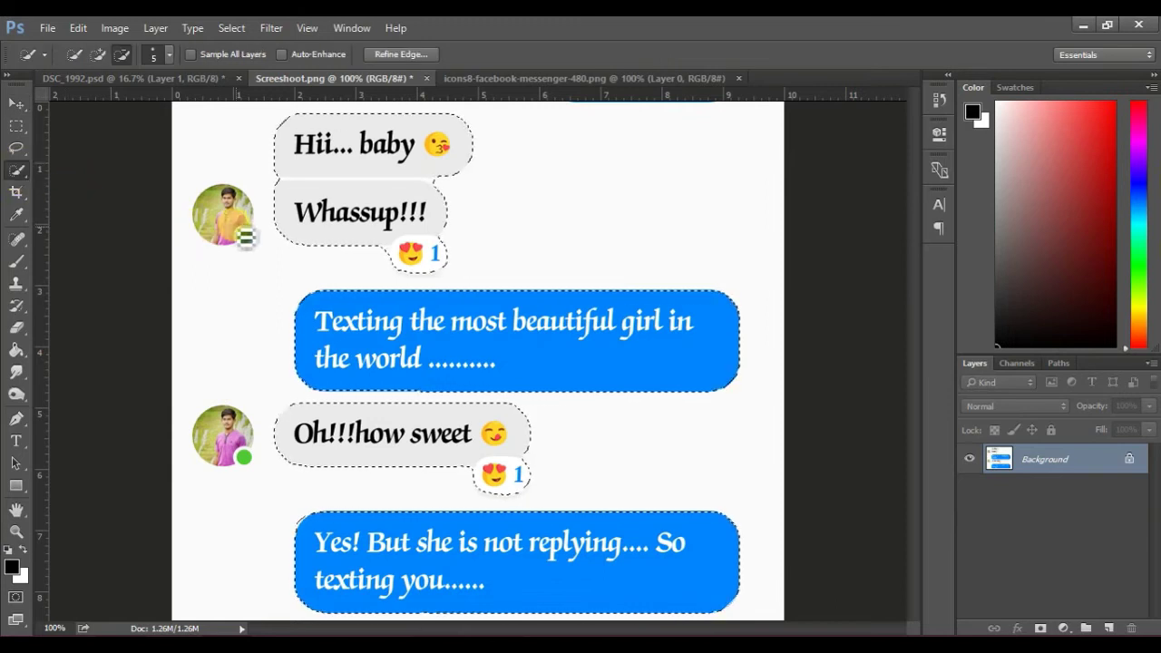
click(98, 53)
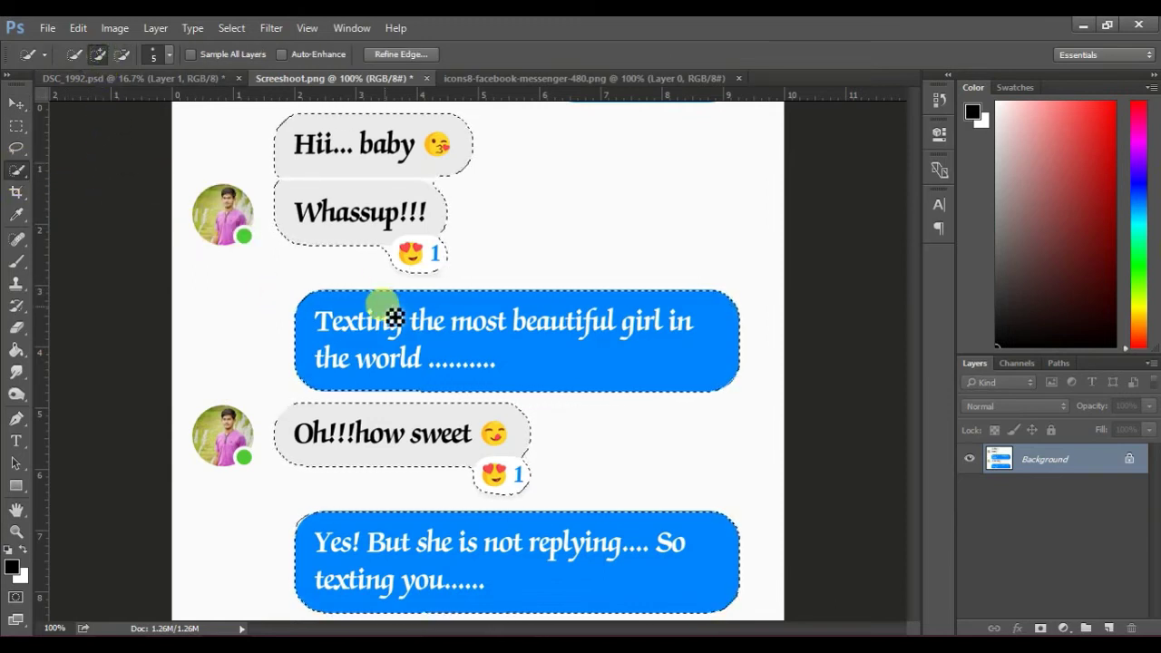
key(bracketright)
key(bracketright)
key(bracketright)
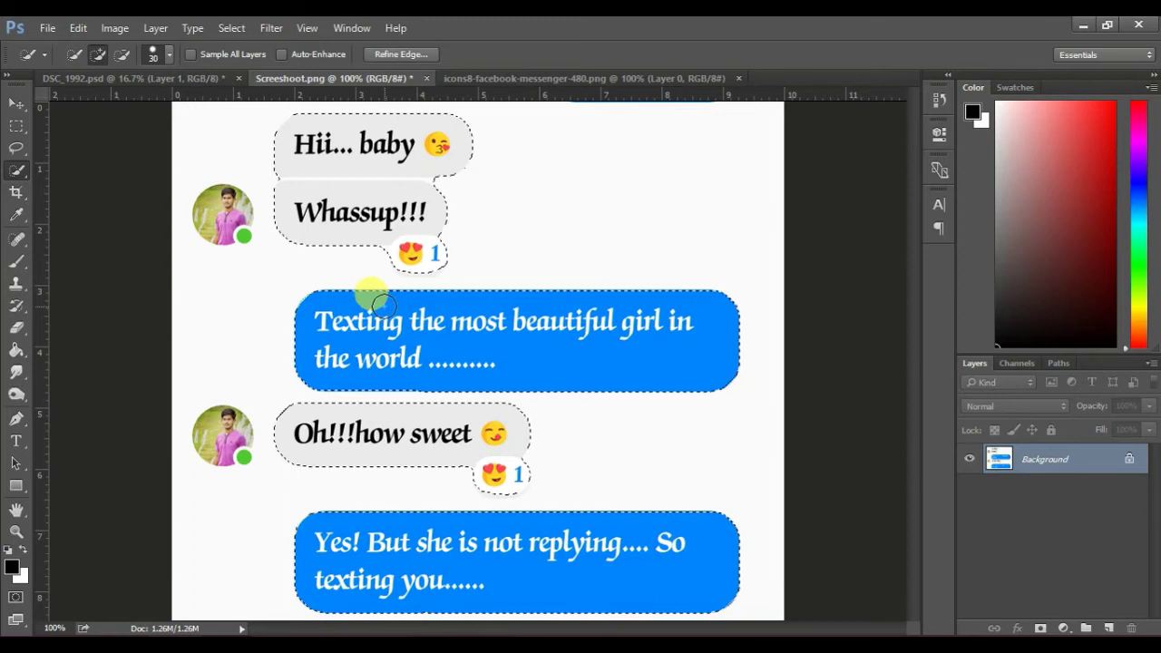
Step: Mask Layer 0 down to the chat bubbles and soften the mask with a larger Refine Mask radius
click(1039, 627)
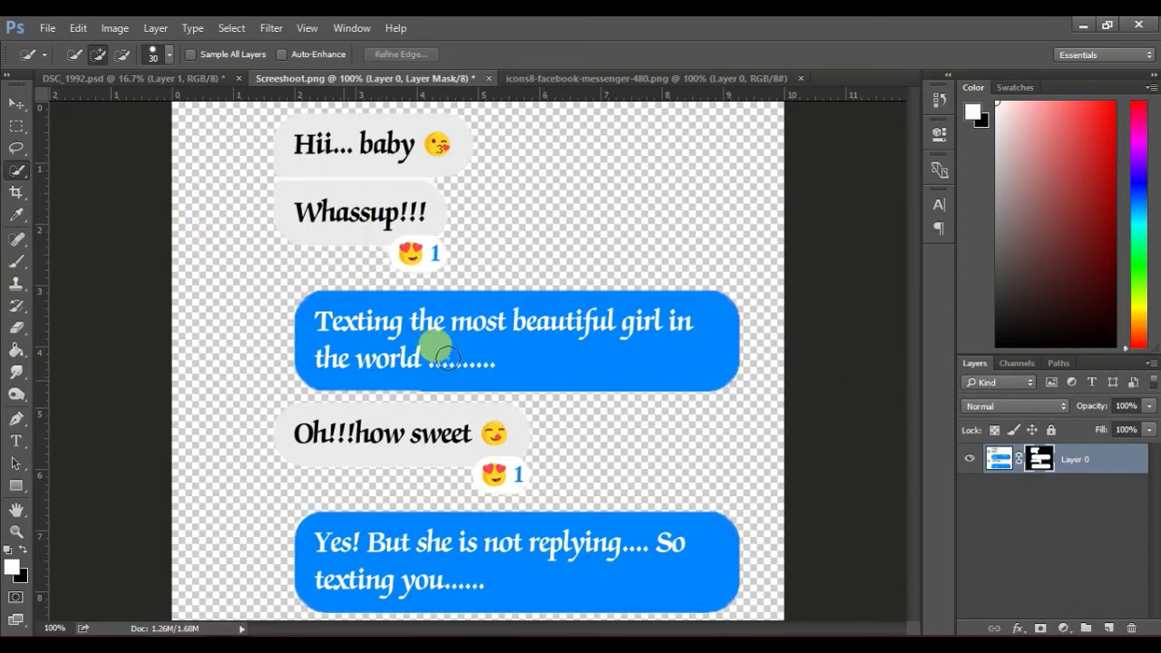
click(16, 104)
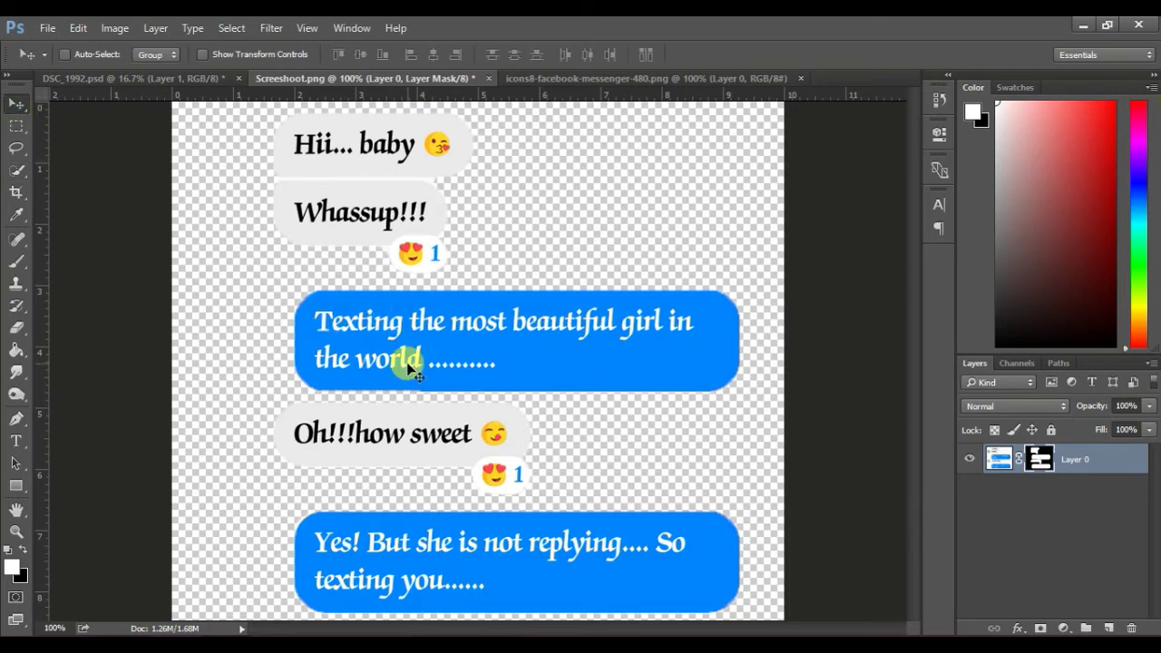
right_click(1048, 458)
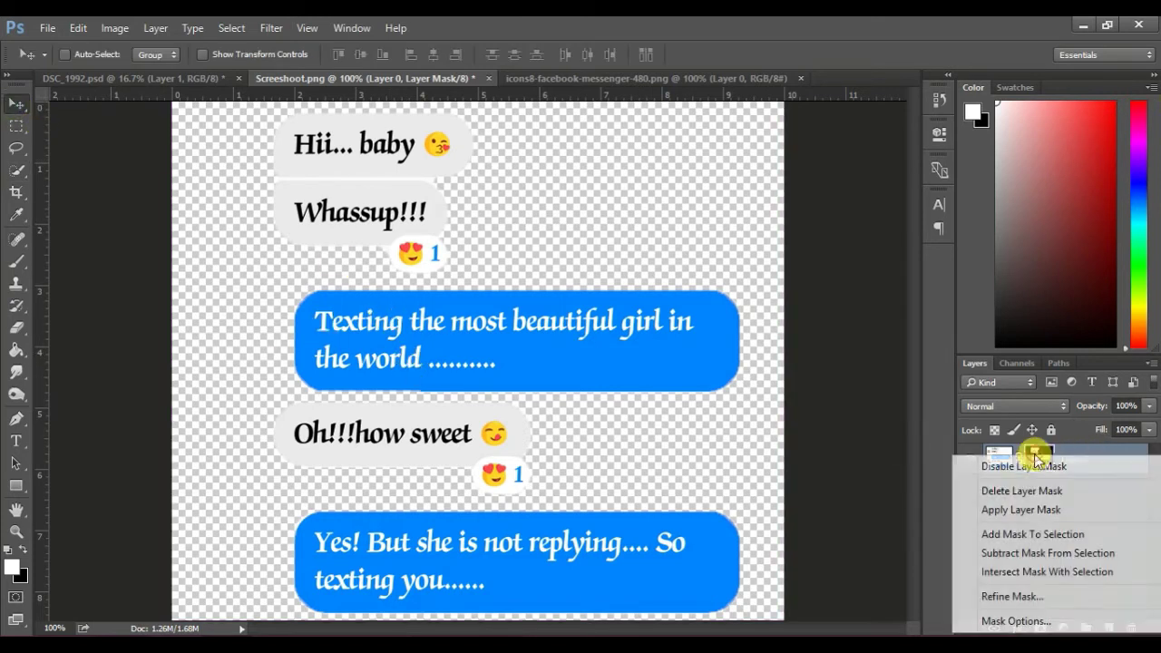
click(1012, 597)
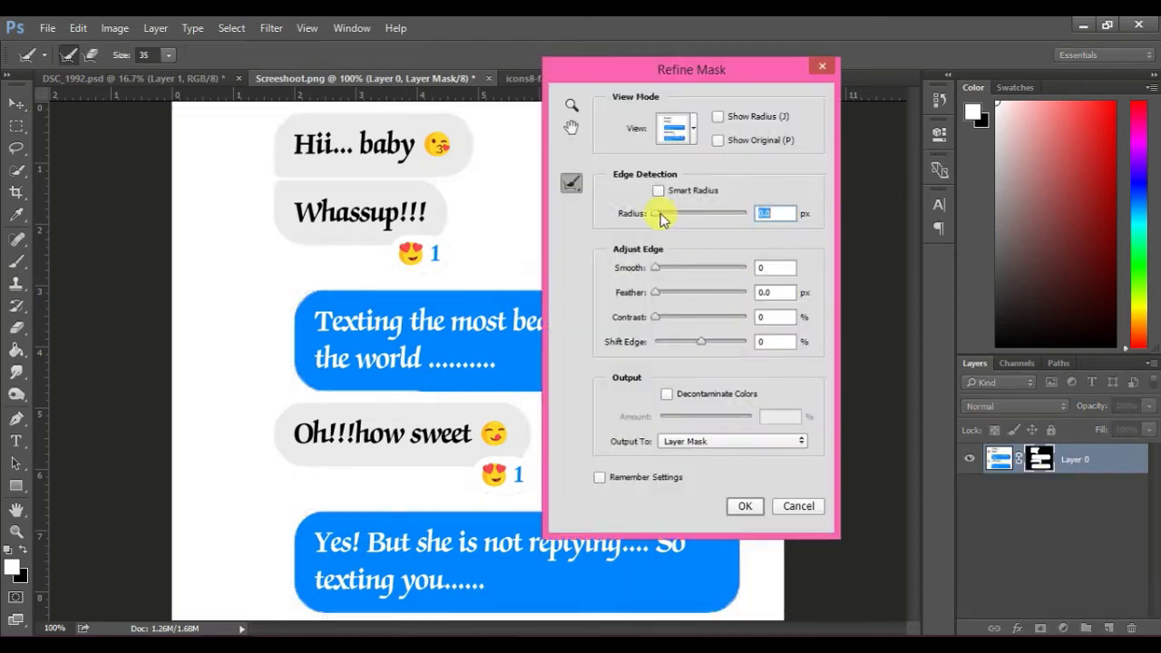
click(671, 220)
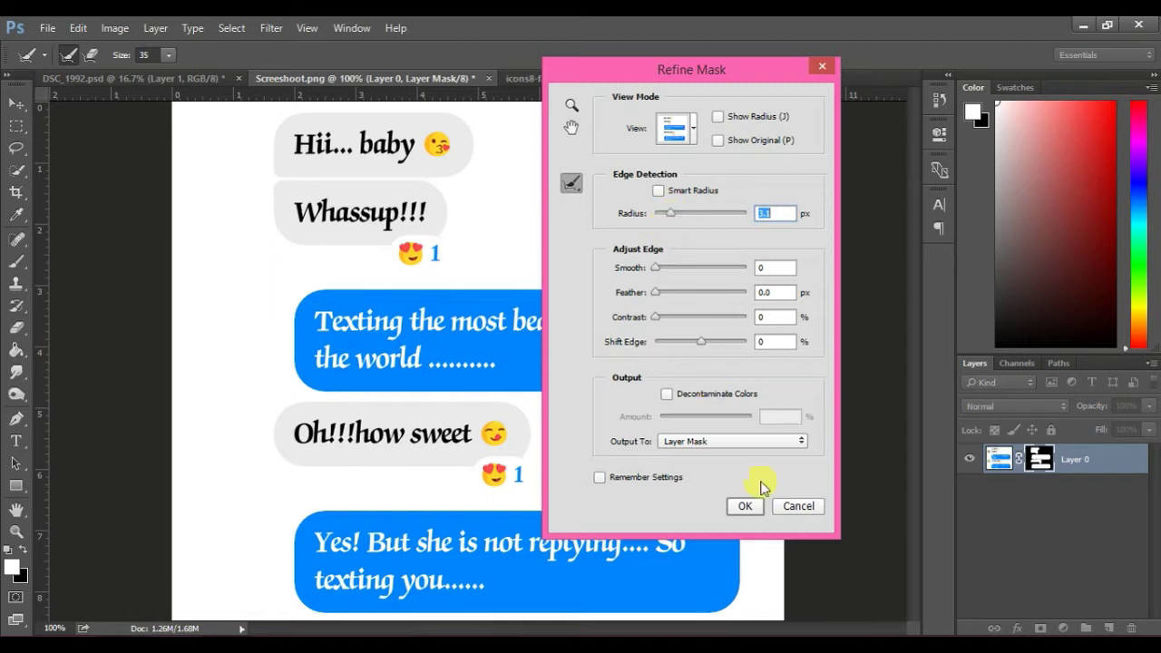
click(746, 506)
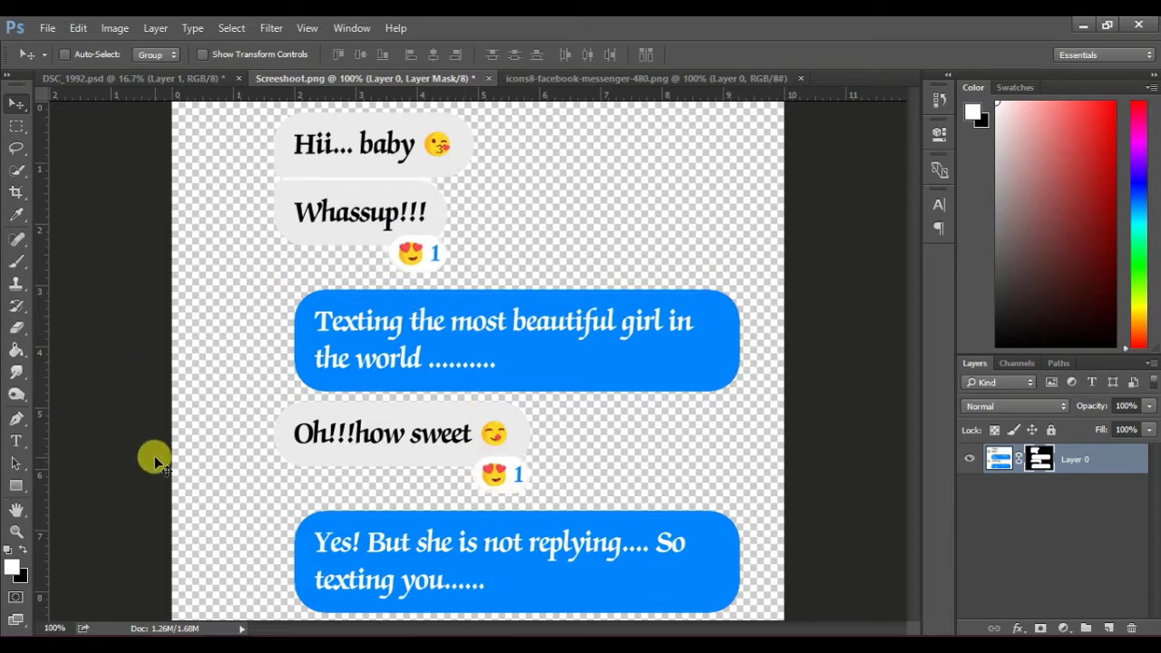
Step: Trace a straight Pen path under the 'Hii... baby' bubble and convert it to a selection
click(15, 419)
click(996, 459)
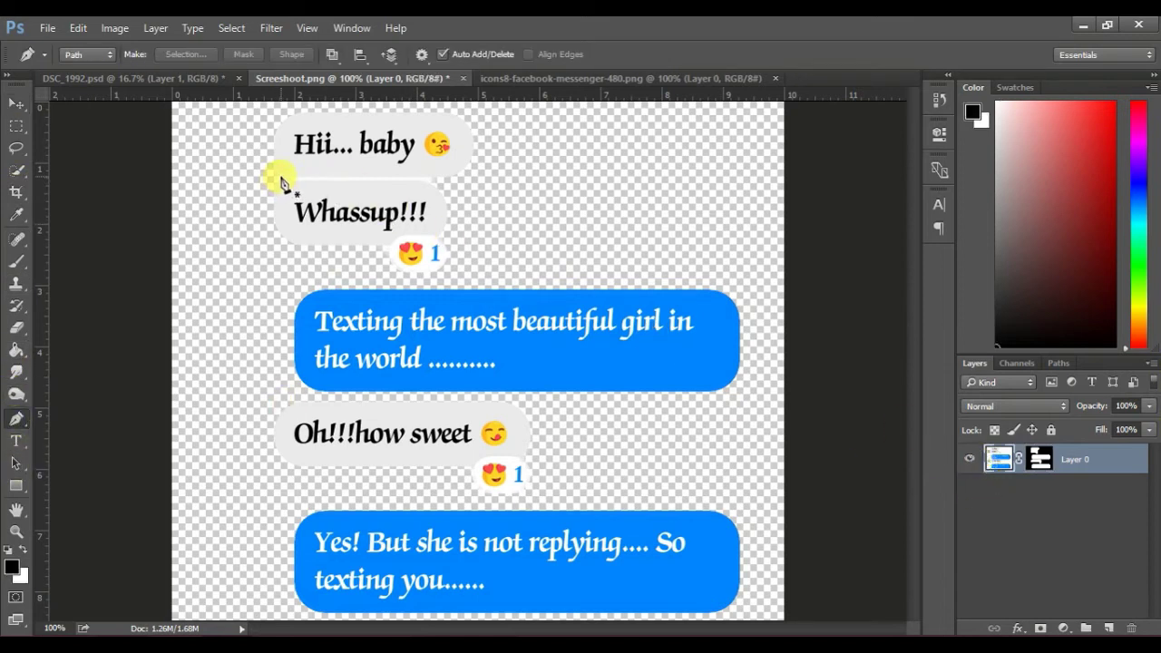
drag(281, 178, 422, 192)
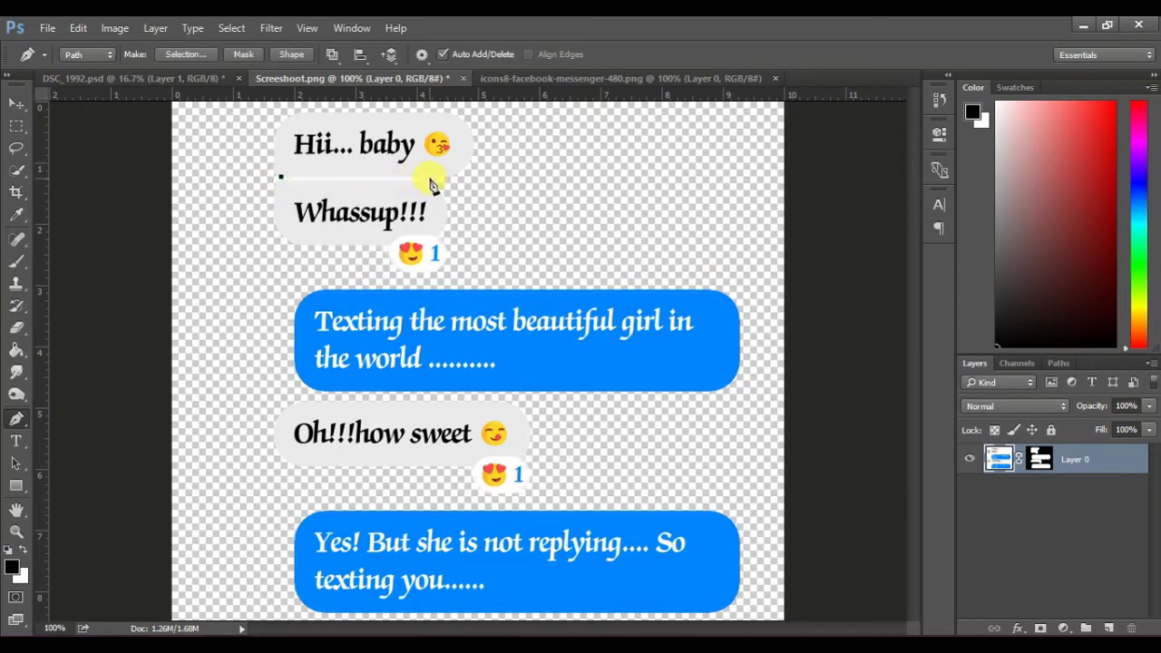
click(429, 177)
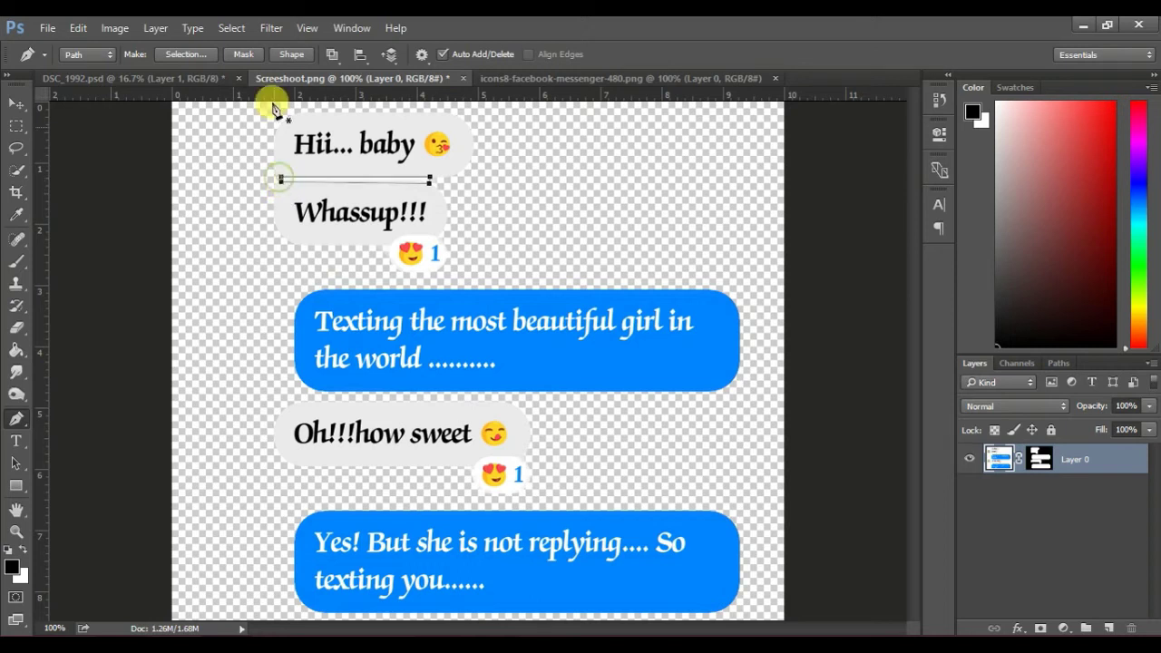
click(195, 55)
click(667, 193)
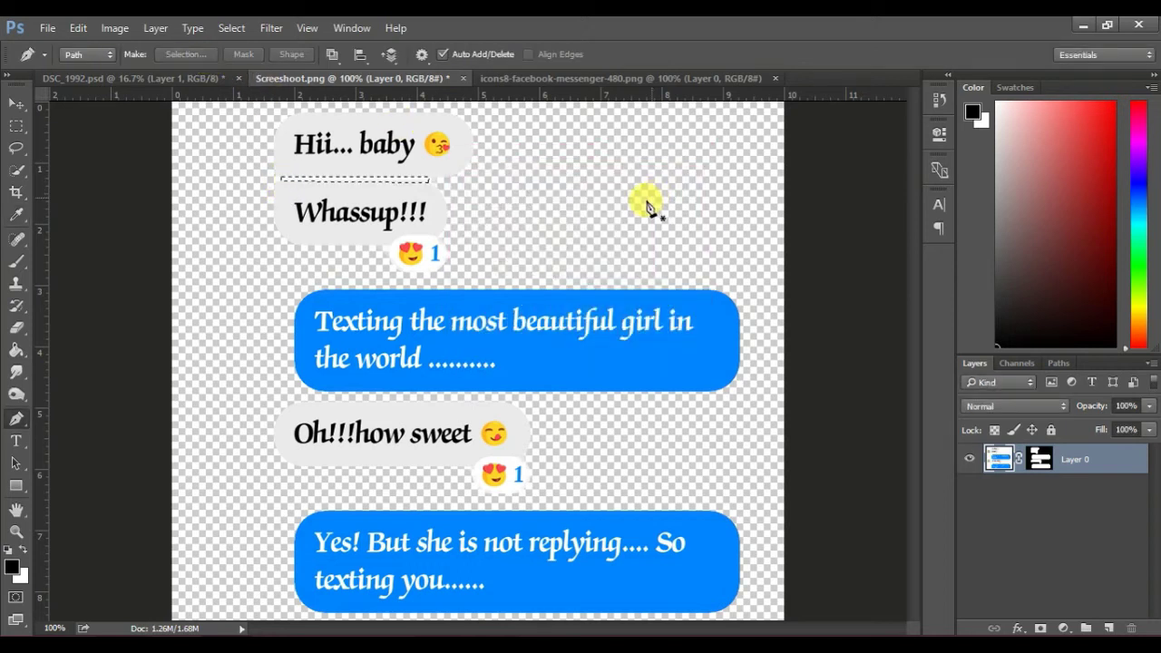
Step: Erase the thin strip between the top bubbles and deselect
click(15, 326)
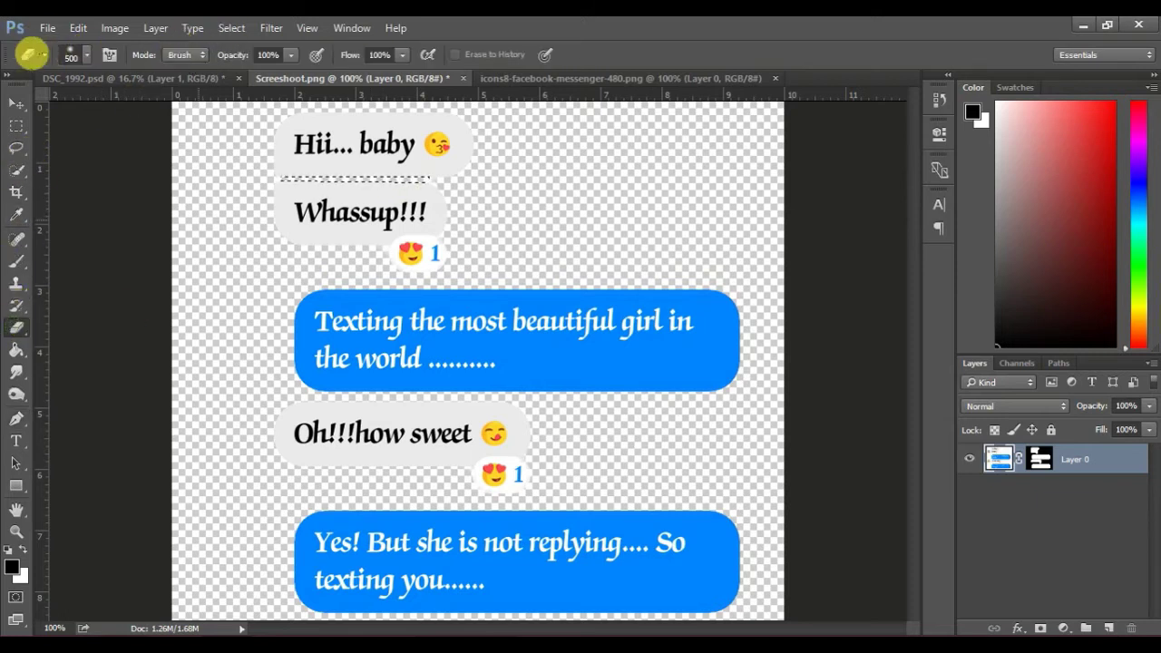
key(ctrl+d)
click(15, 103)
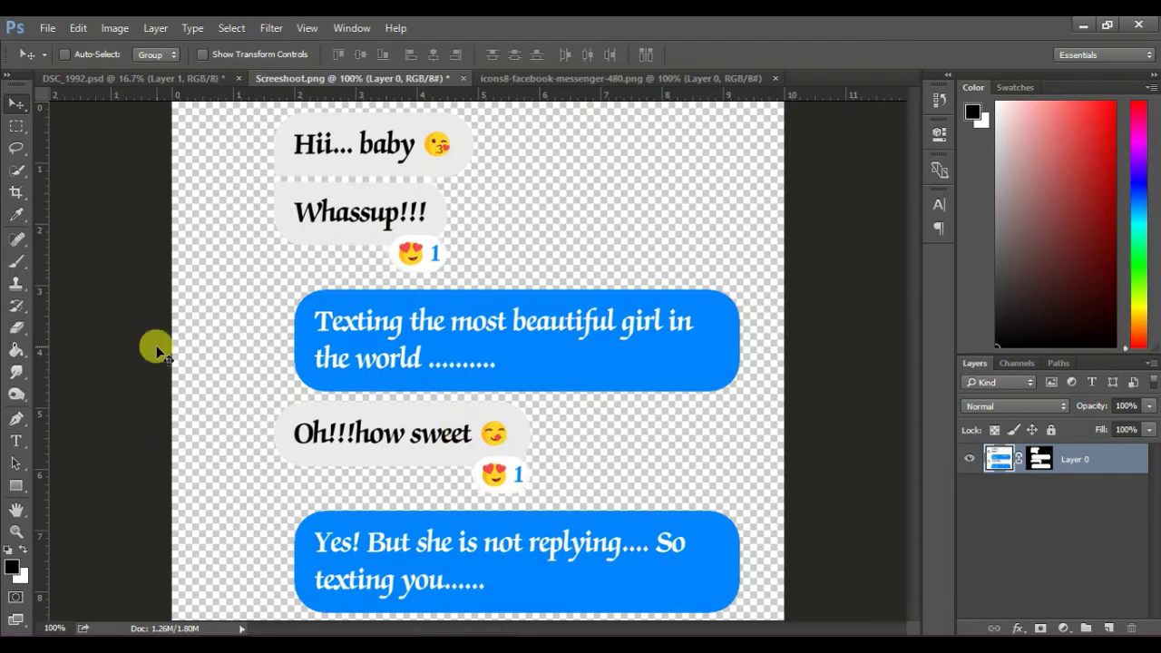
Step: Apply the layer mask and drag the chat bubbles into DSC_1992.psd
click(1044, 459)
right_click(1043, 459)
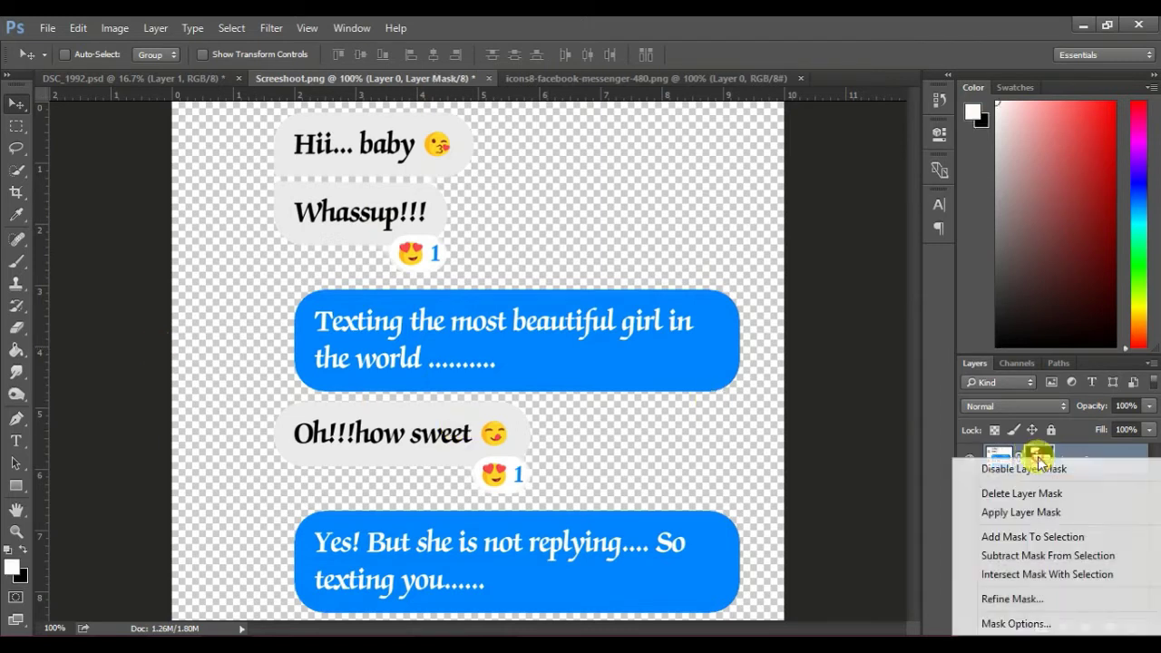
click(1025, 512)
mouse_move(343, 332)
mouse_down()
mouse_move(141, 75)
mouse_move(427, 357)
mouse_move(372, 334)
mouse_up()
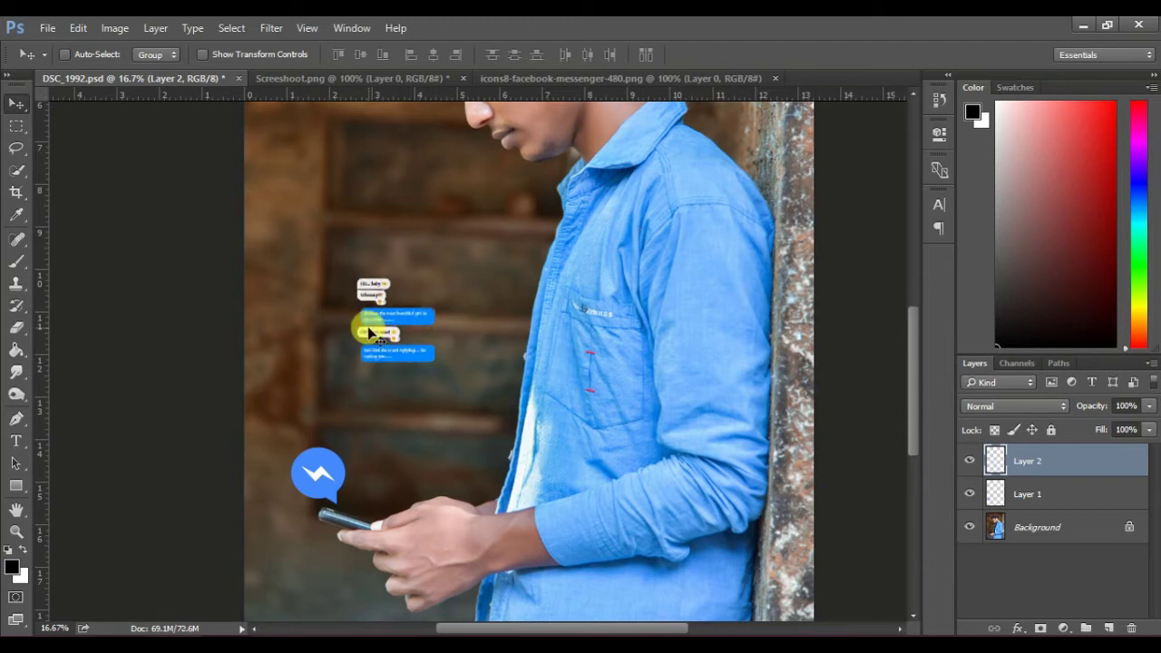
Step: Scale the bubbles to about 307% and position them above the Messenger icon
key(ctrl+t)
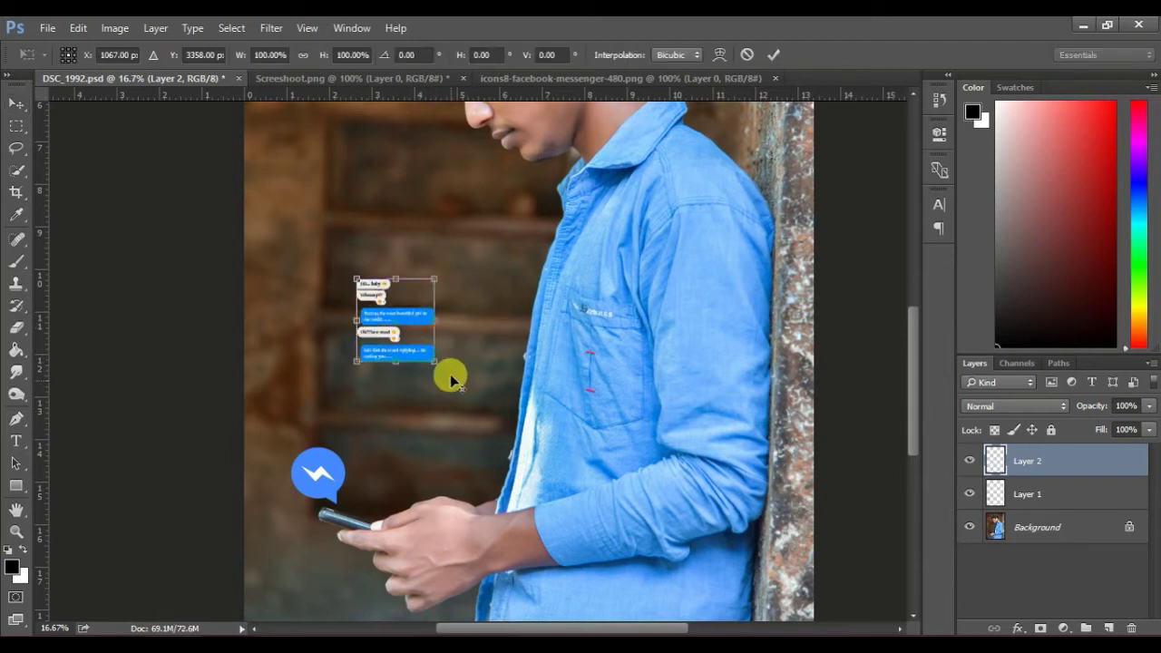
mouse_move(434, 360)
mouse_down()
mouse_move(514, 464)
mouse_move(513, 447)
mouse_up()
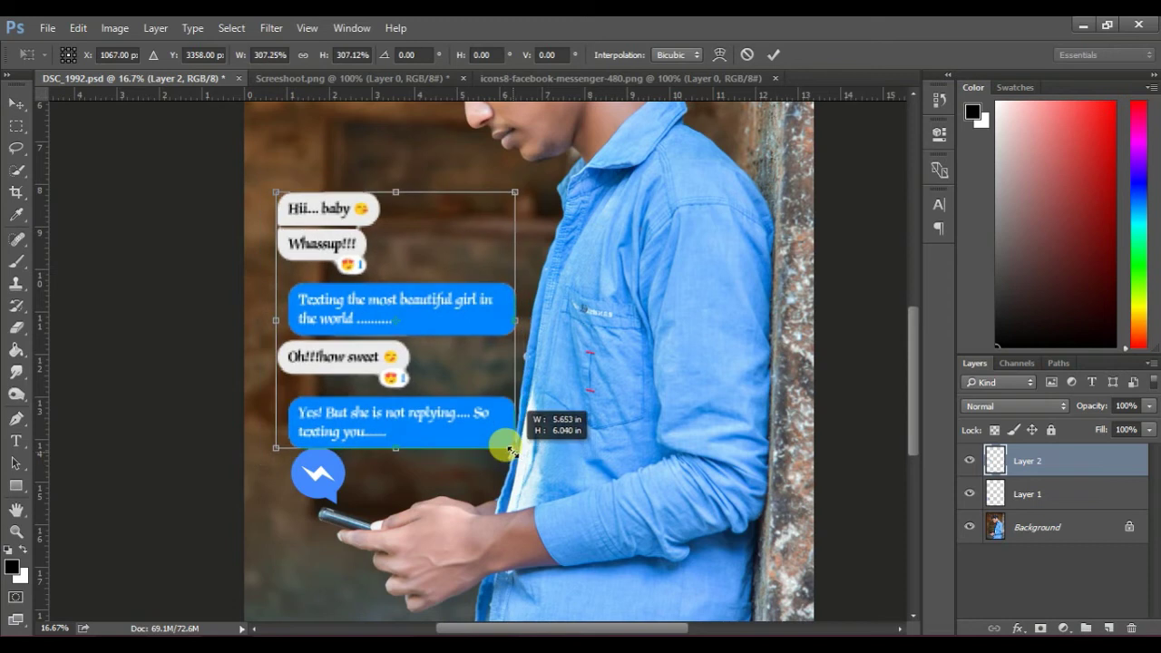
click(764, 57)
mouse_move(391, 298)
mouse_down()
mouse_move(384, 283)
mouse_move(378, 291)
mouse_up()
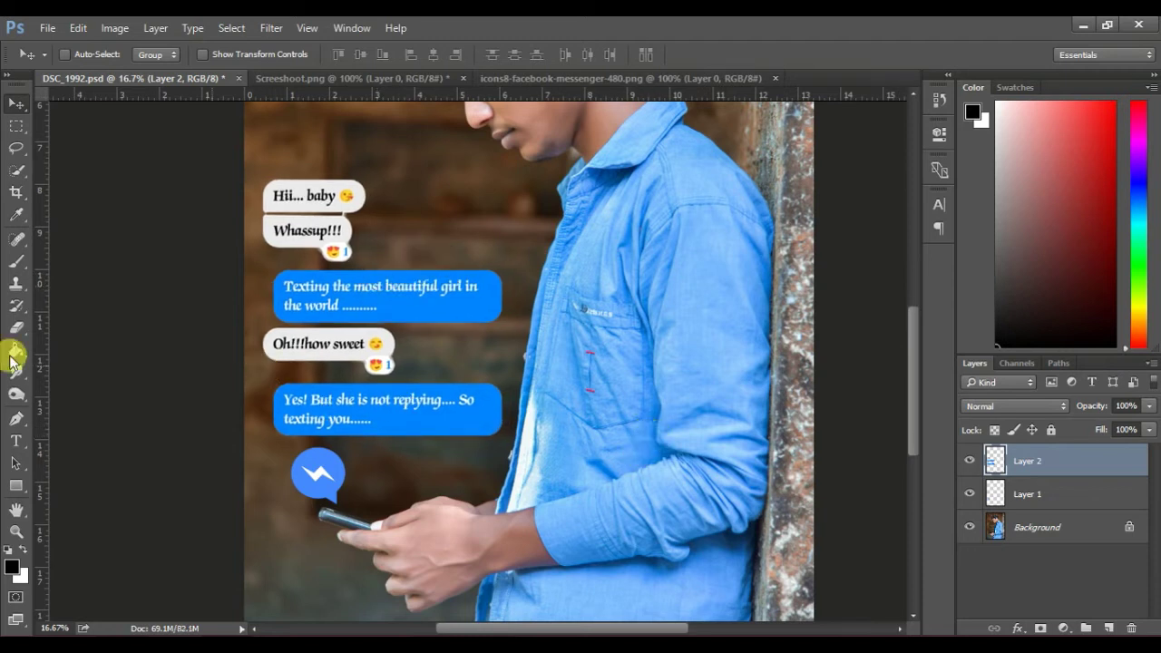
Step: Zoom in on the bubbles and set the Eraser to a small hard round brush
click(16, 529)
click(267, 261)
click(381, 273)
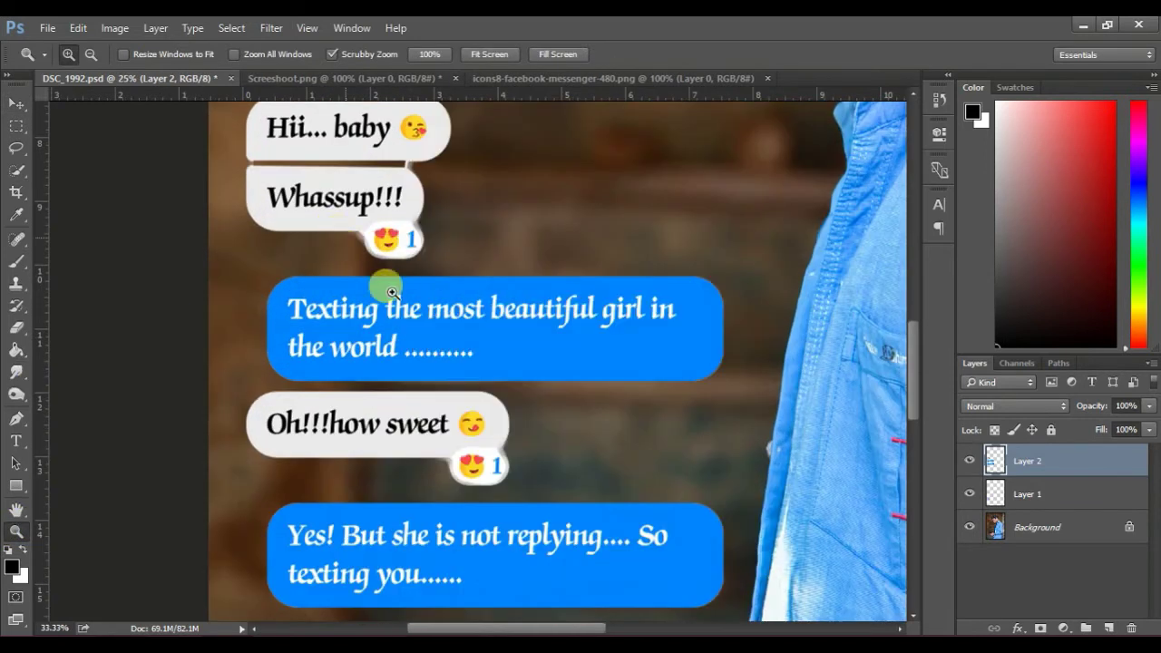
click(15, 328)
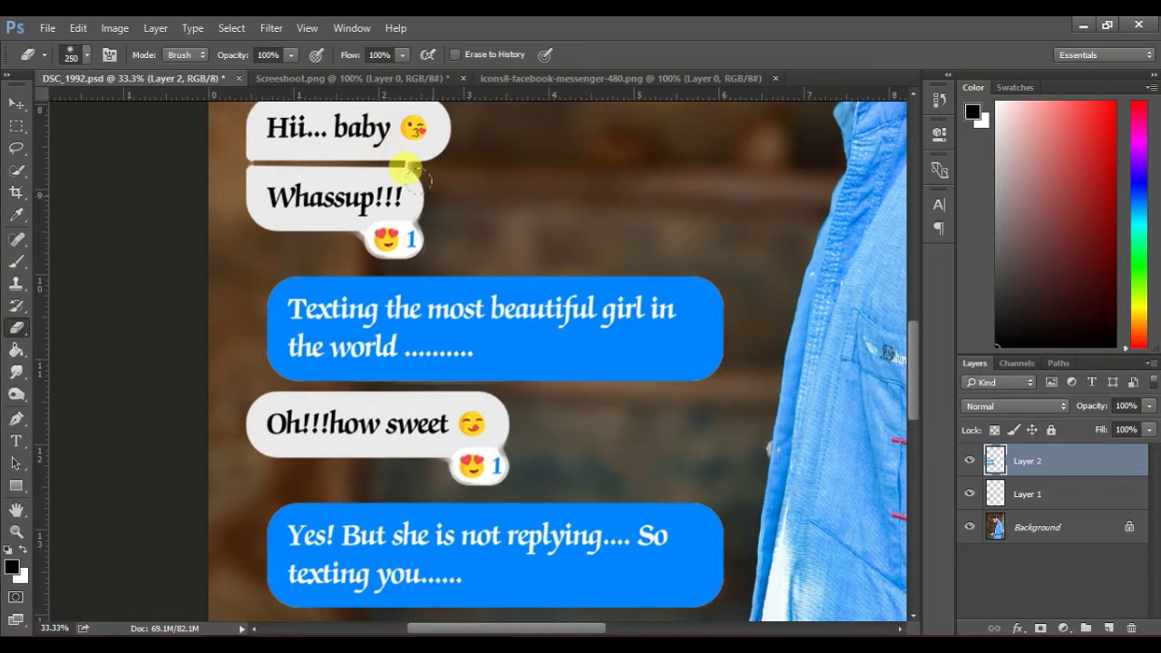
key(bracketleft)
key(bracketleft)
key(bracketleft)
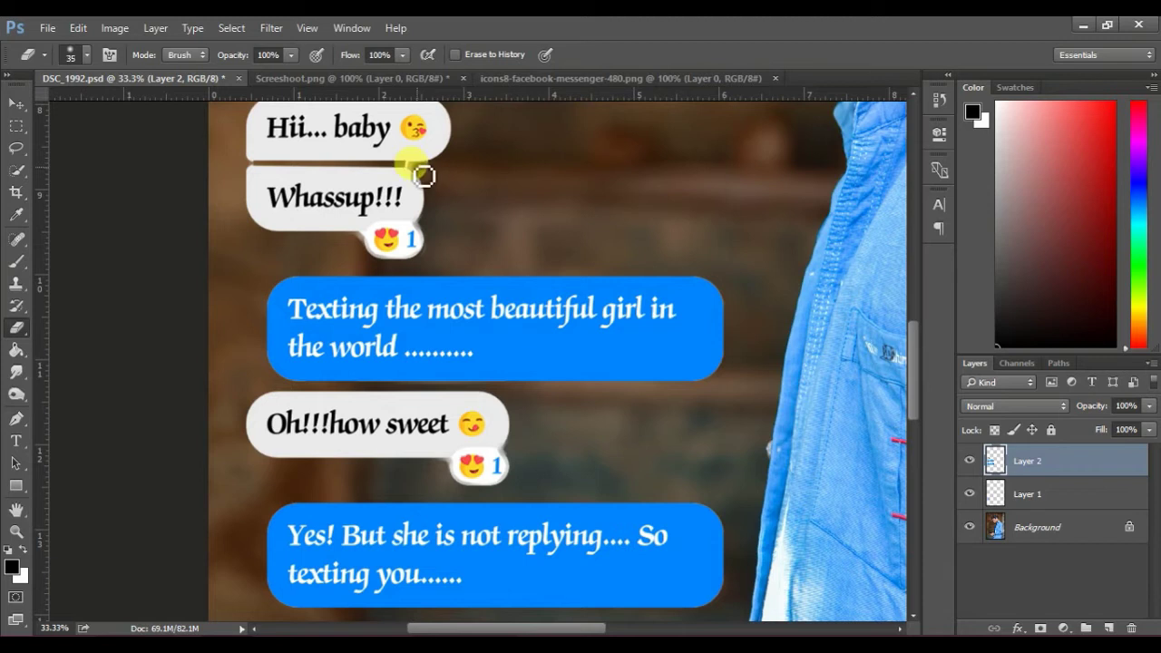
right_click(508, 236)
double_click(501, 340)
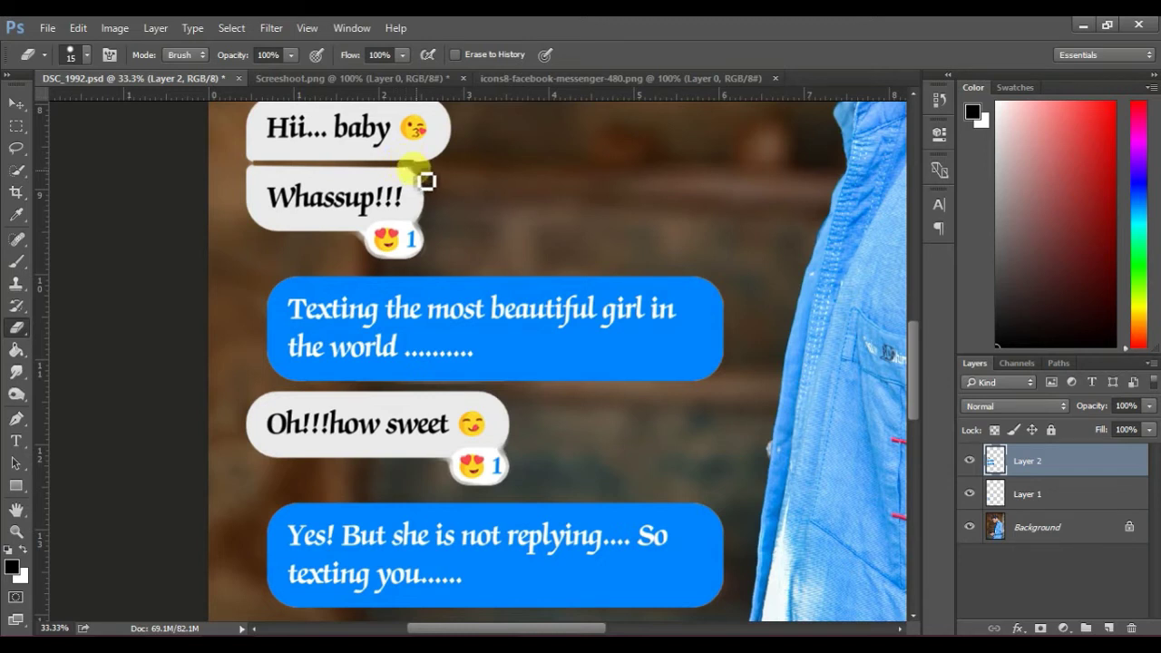
Step: Erase the rough seam between the top two bubbles, then ready a smaller Clone Stamp brush
drag(415, 176, 269, 175)
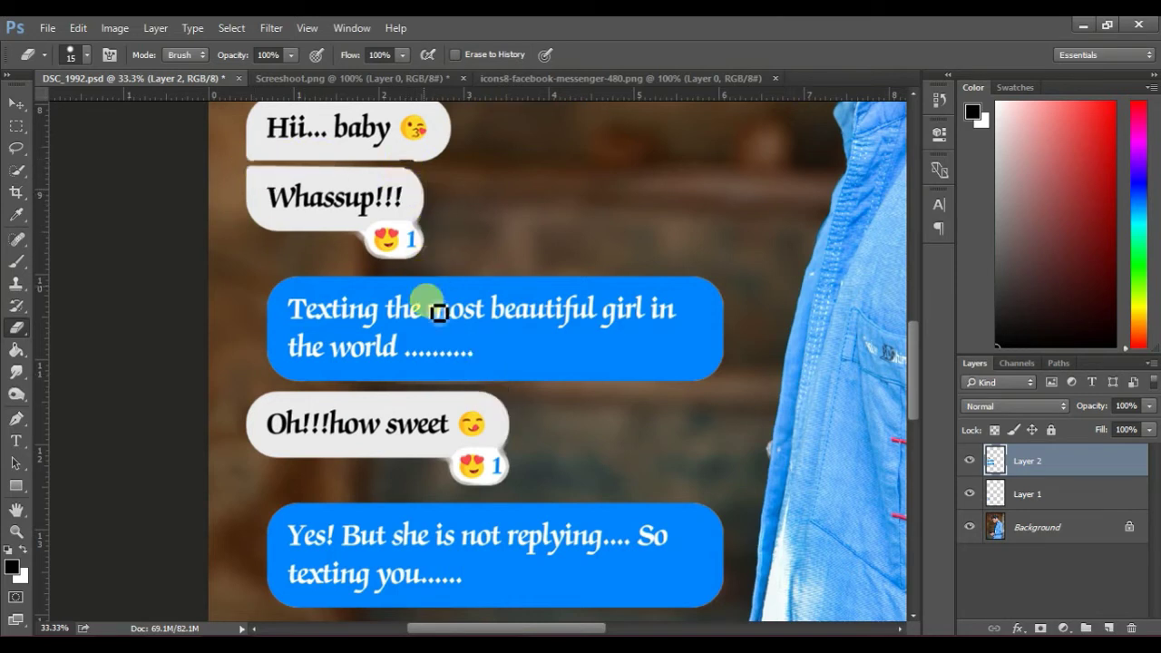
drag(908, 355, 916, 340)
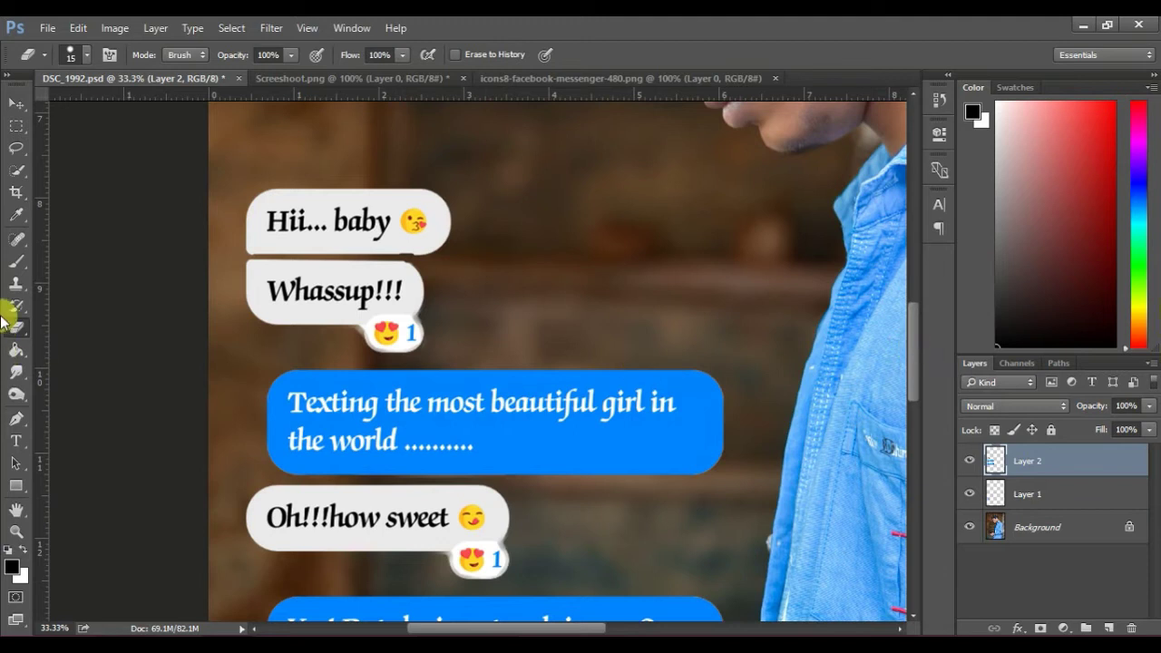
click(17, 284)
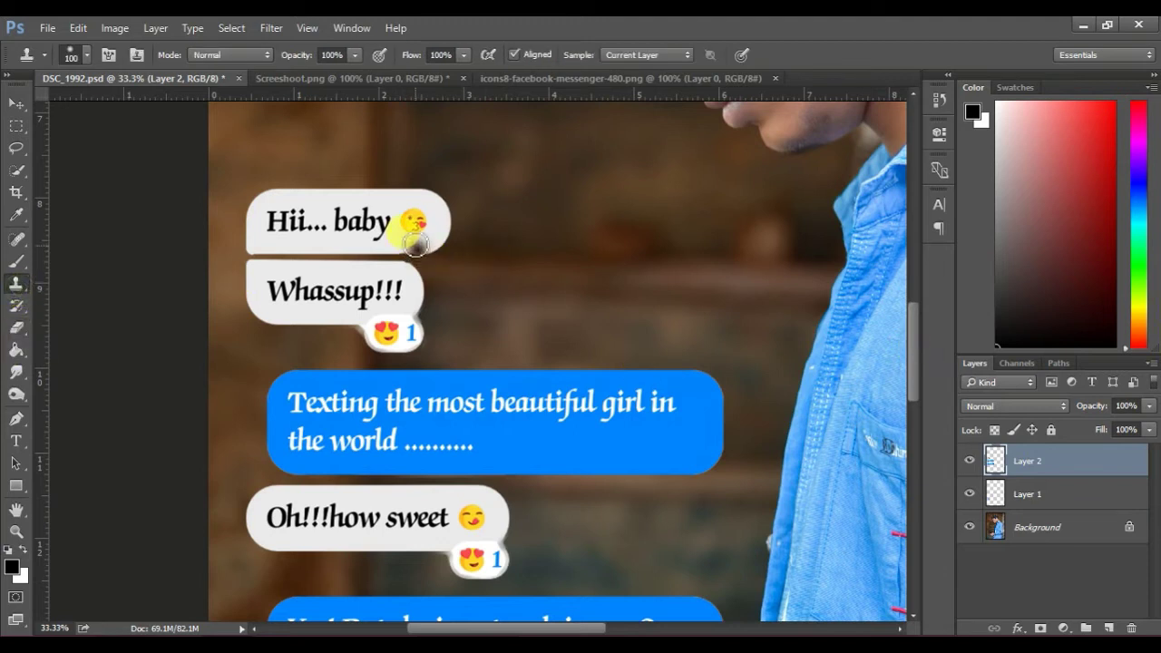
key(bracketleft)
key(bracketleft)
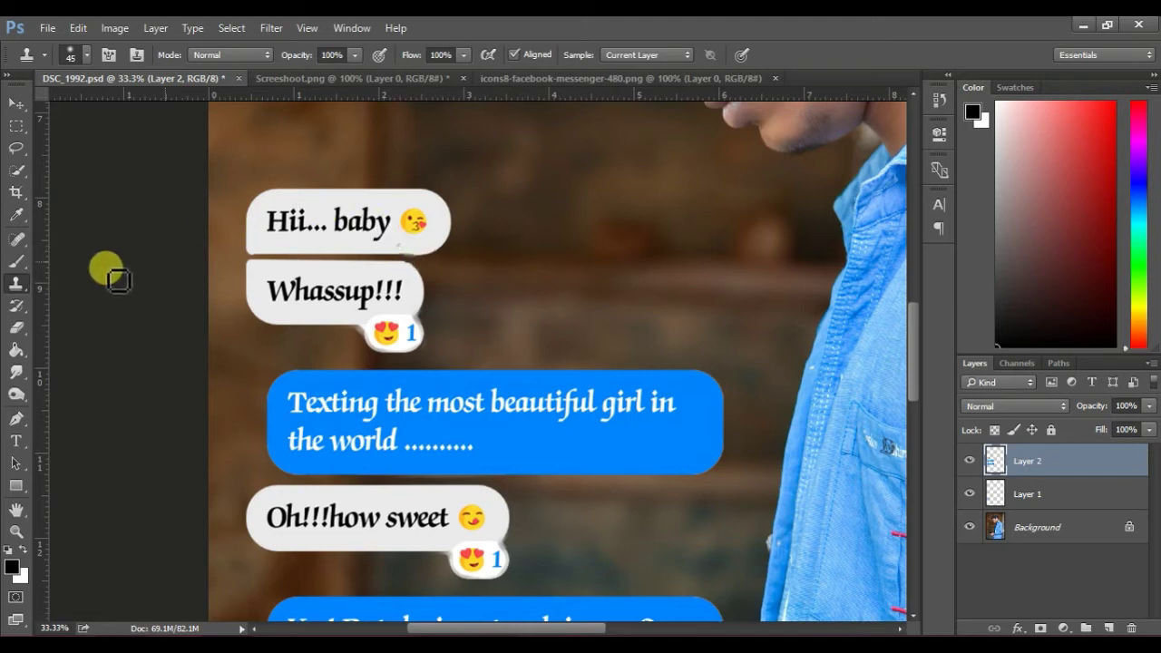
Step: Free-transform the Layer 2 chat bubbles down to about 84% of their size
click(16, 103)
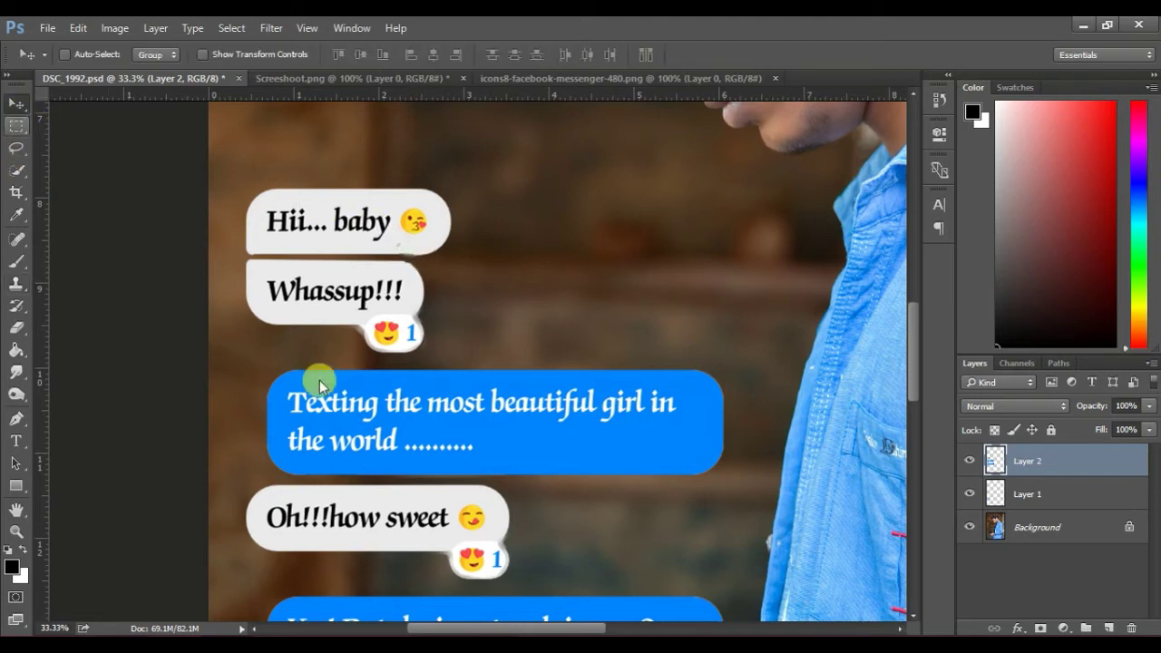
drag(916, 343, 918, 395)
drag(654, 401, 630, 402)
mouse_move(911, 385)
mouse_down()
mouse_move(909, 332)
mouse_move(909, 349)
mouse_up()
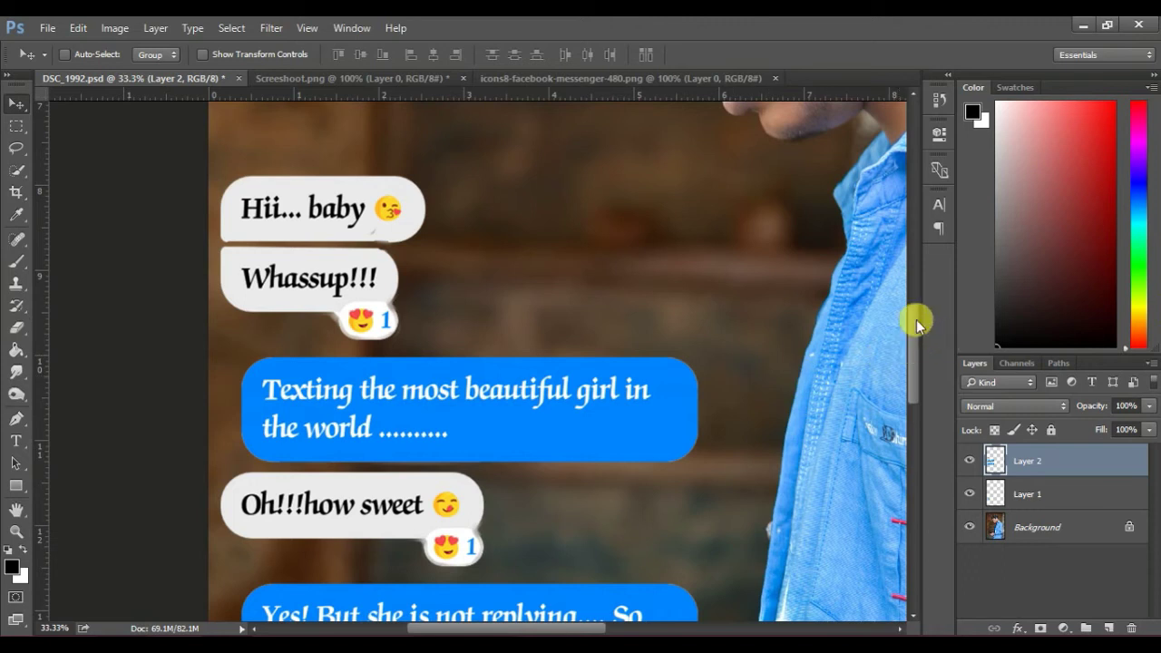
drag(914, 318, 913, 322)
key(ctrl)
key(ctrl+t)
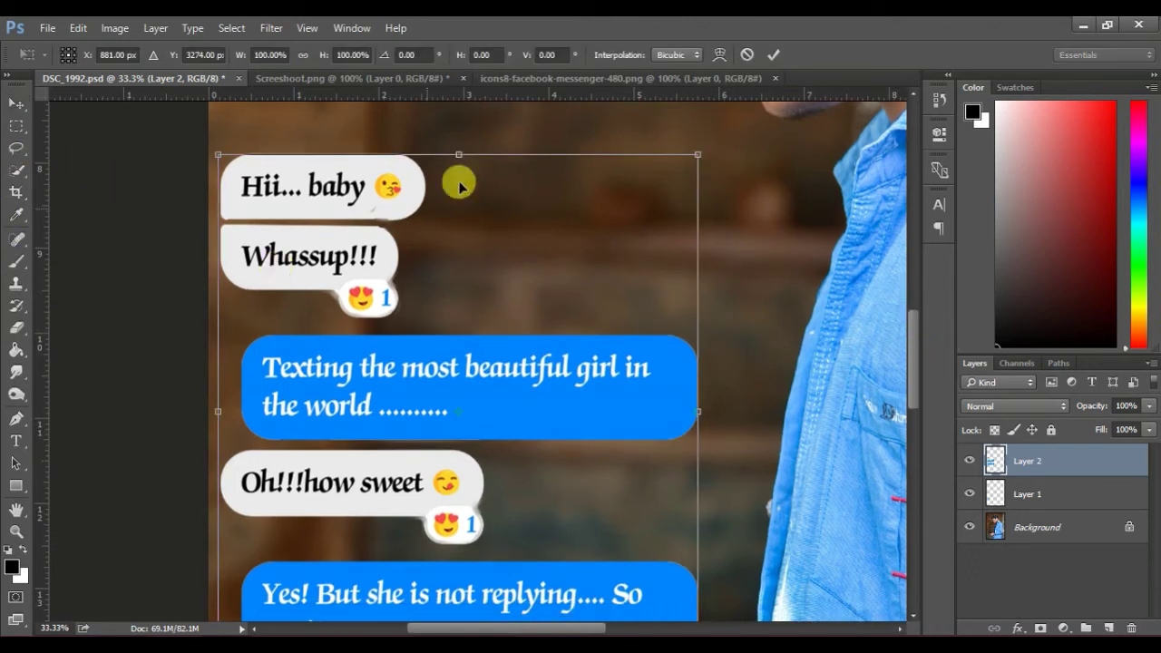
drag(694, 160, 665, 196)
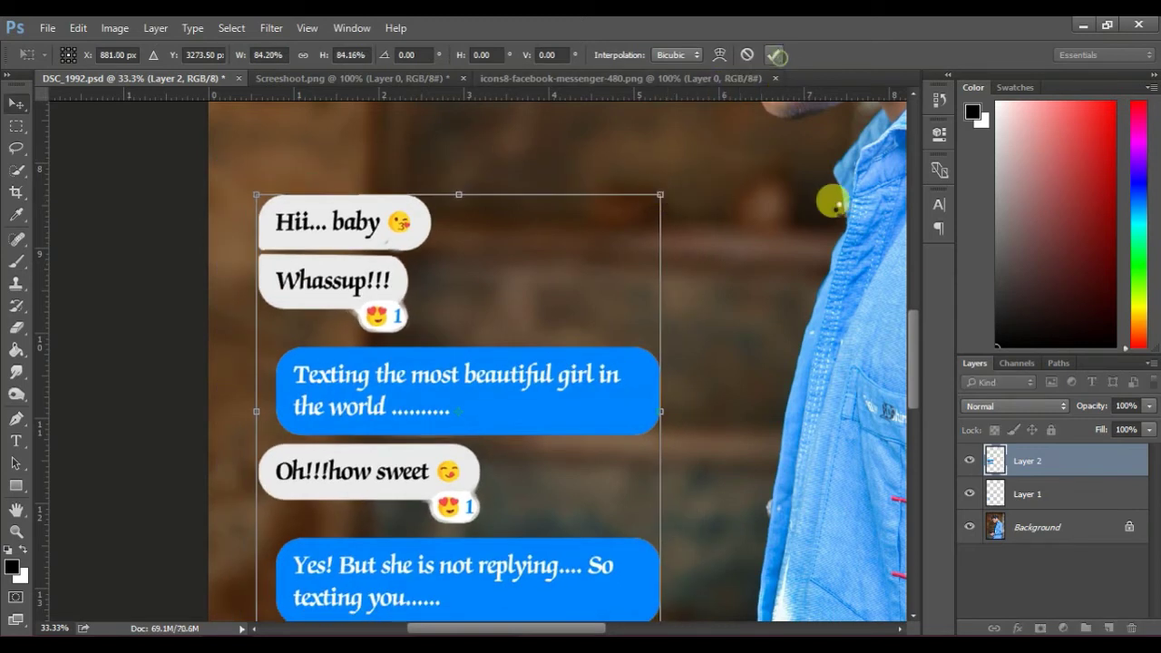
key(Return)
Step: Move the shrunken bubbles slightly right and lower, keeping them above the Messenger icon
drag(908, 323, 914, 359)
mouse_move(518, 428)
mouse_down()
mouse_move(494, 458)
mouse_move(527, 468)
mouse_up()
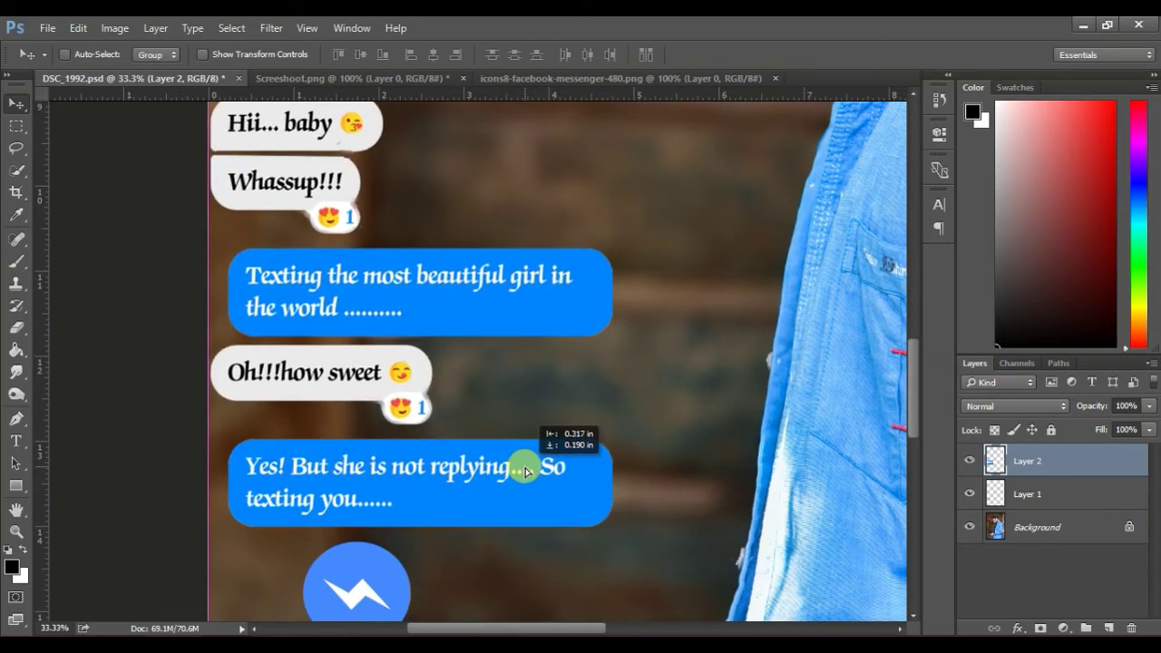
drag(914, 404, 914, 374)
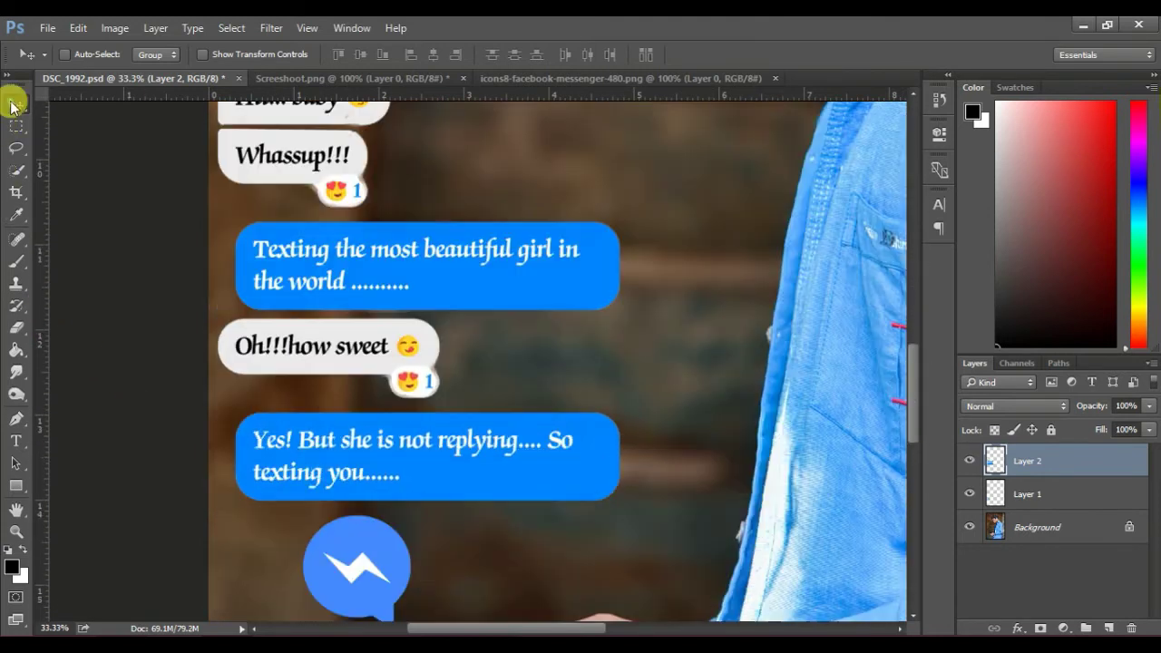
scroll(13, 99, down, 3)
drag(430, 265, 459, 265)
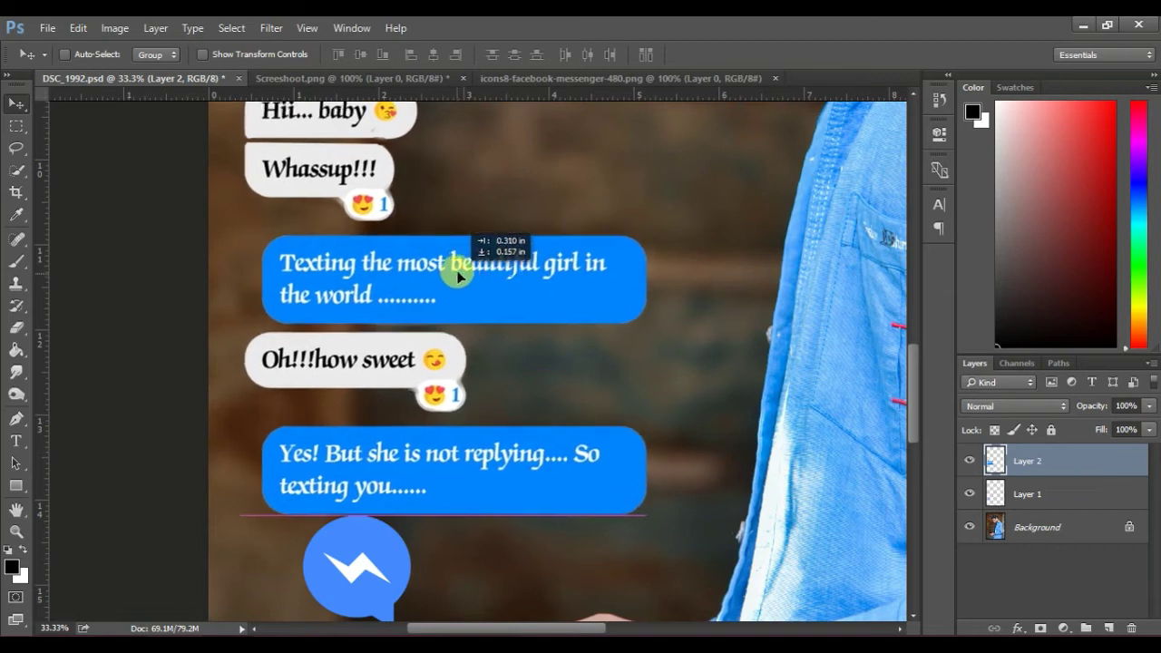
drag(913, 381, 911, 364)
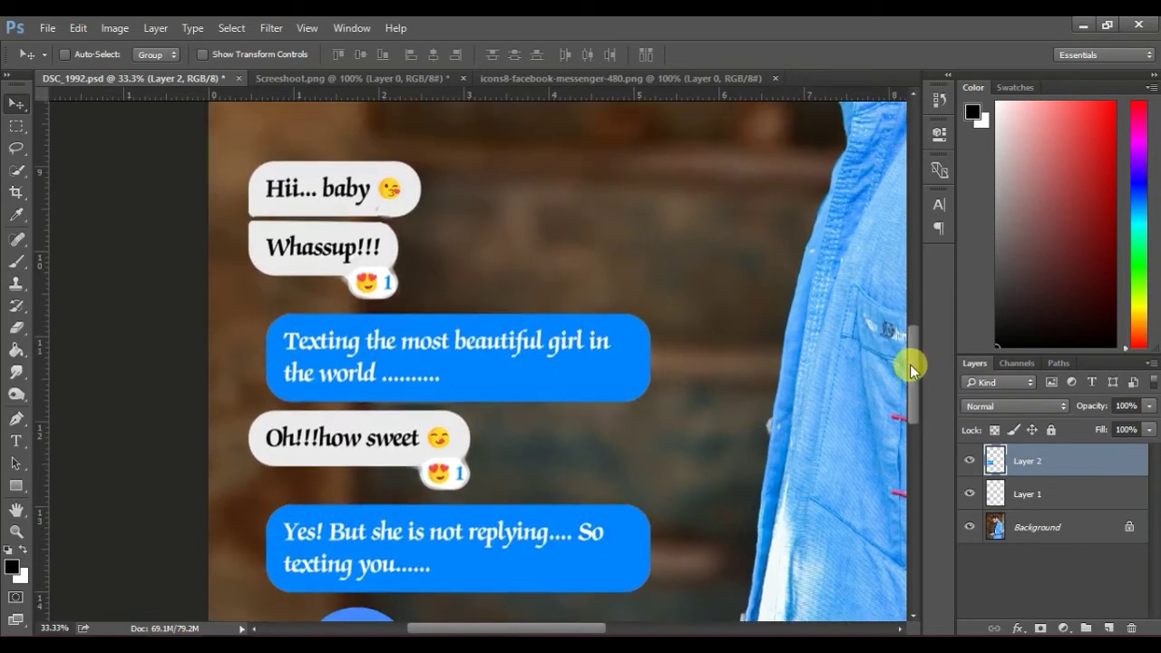
drag(434, 362, 446, 361)
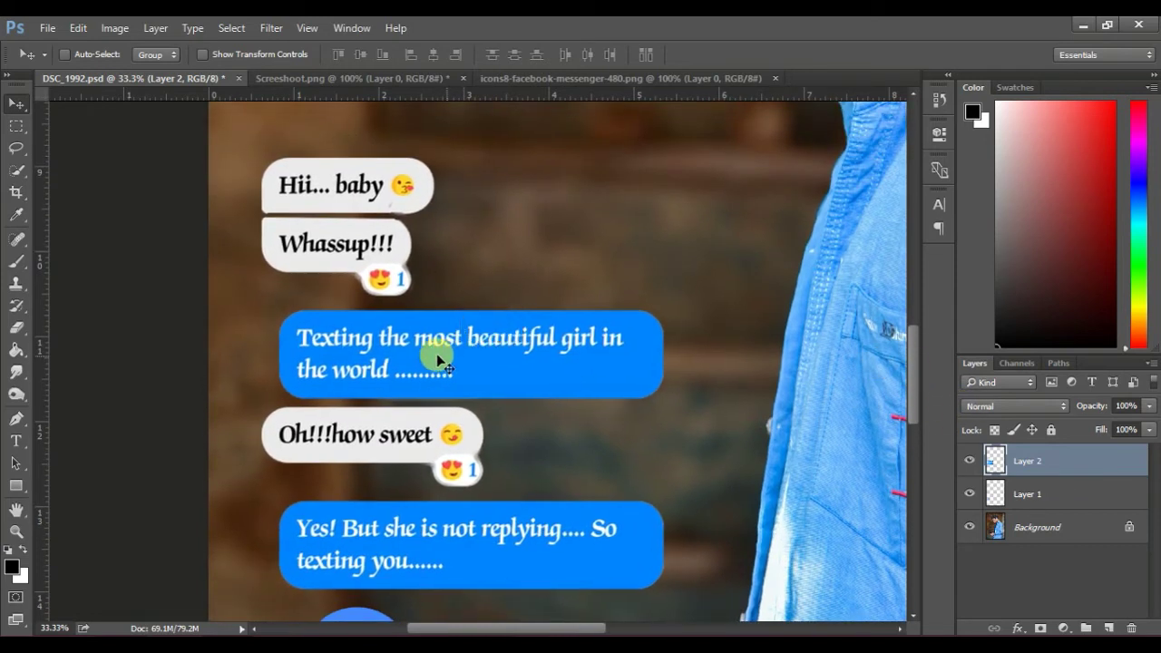
click(16, 532)
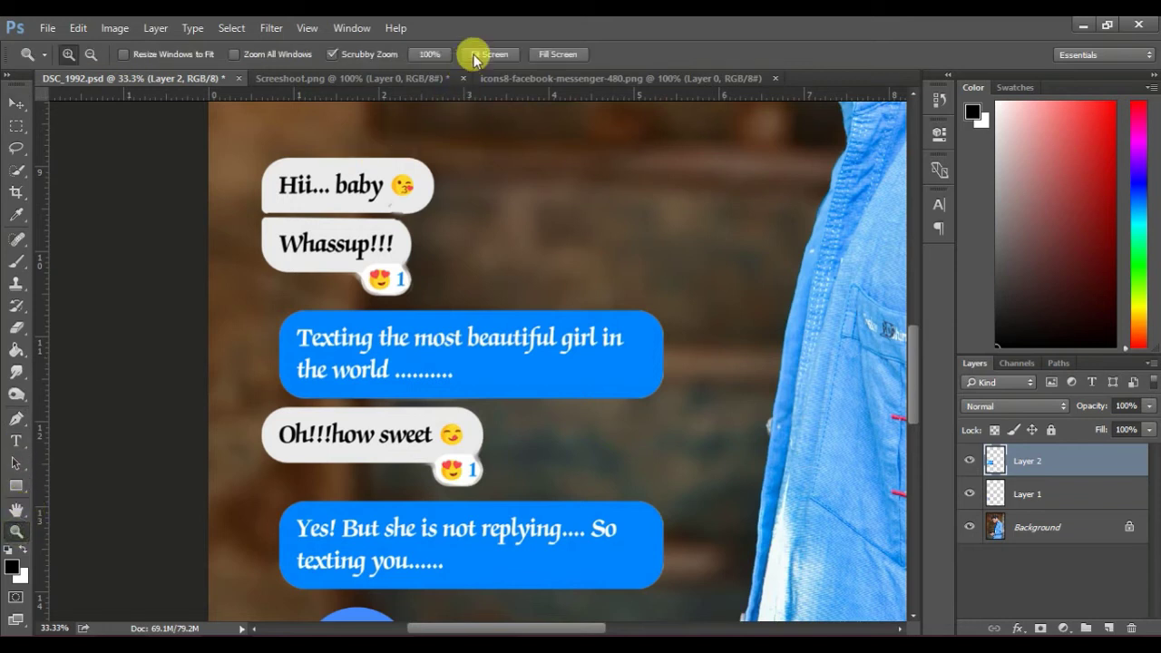
Step: Fit the photo on screen and stamp all visible layers into a new Layer 3
click(480, 54)
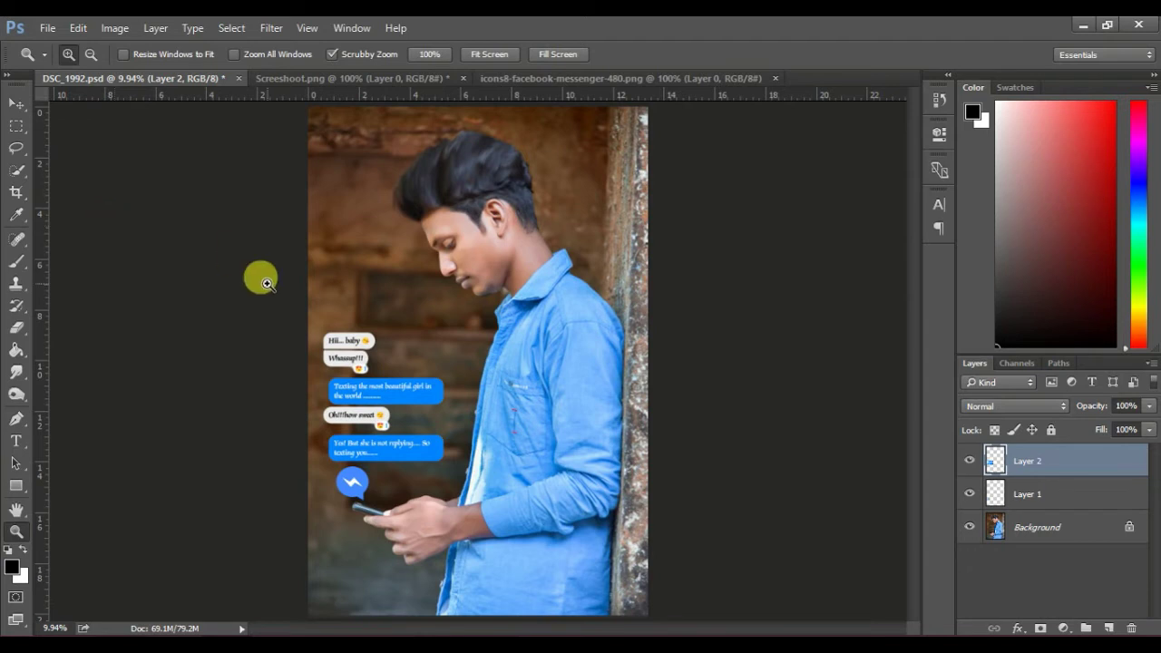
key(v)
key(ctrl+a)
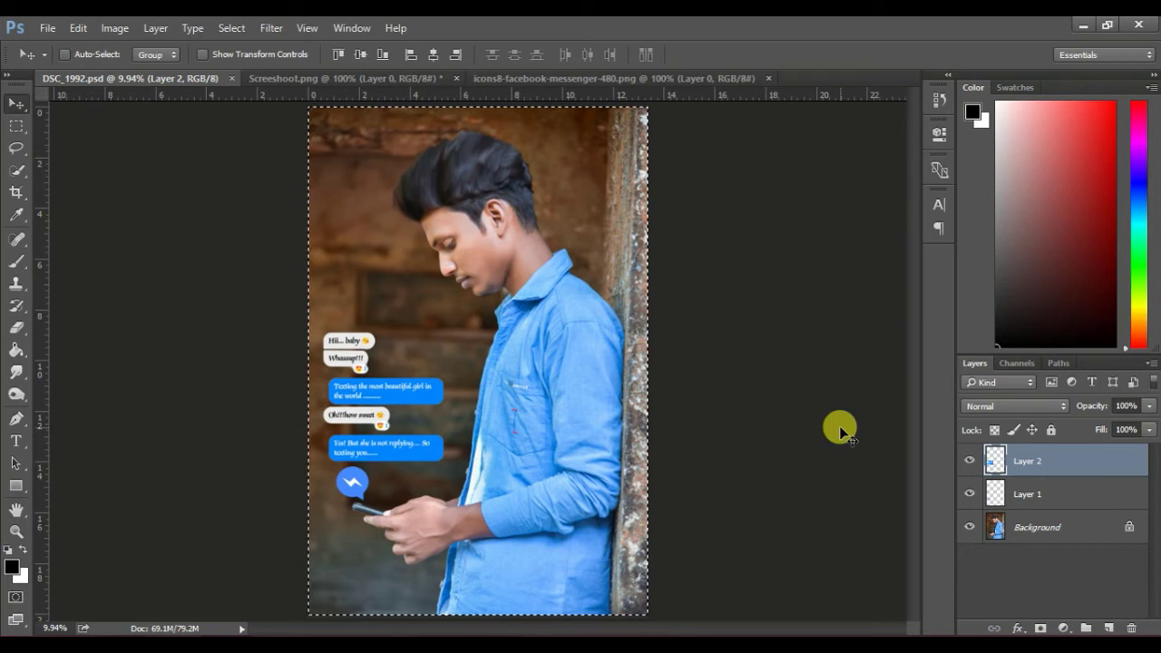
key(ctrl+d)
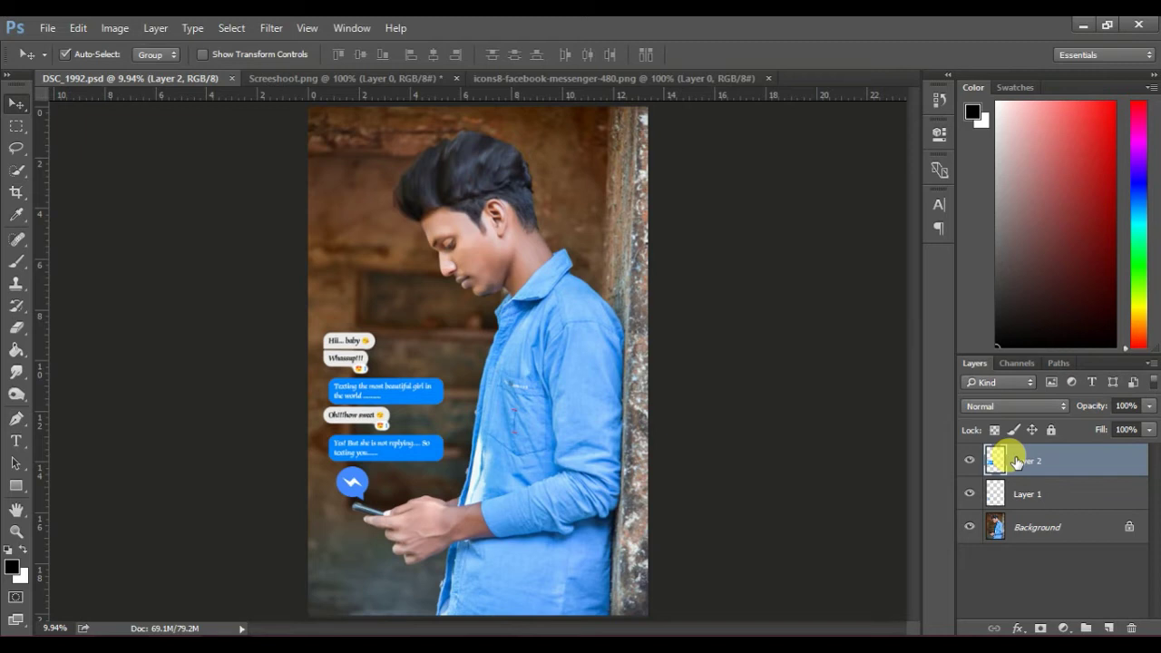
key(ctrl+alt+shift+e)
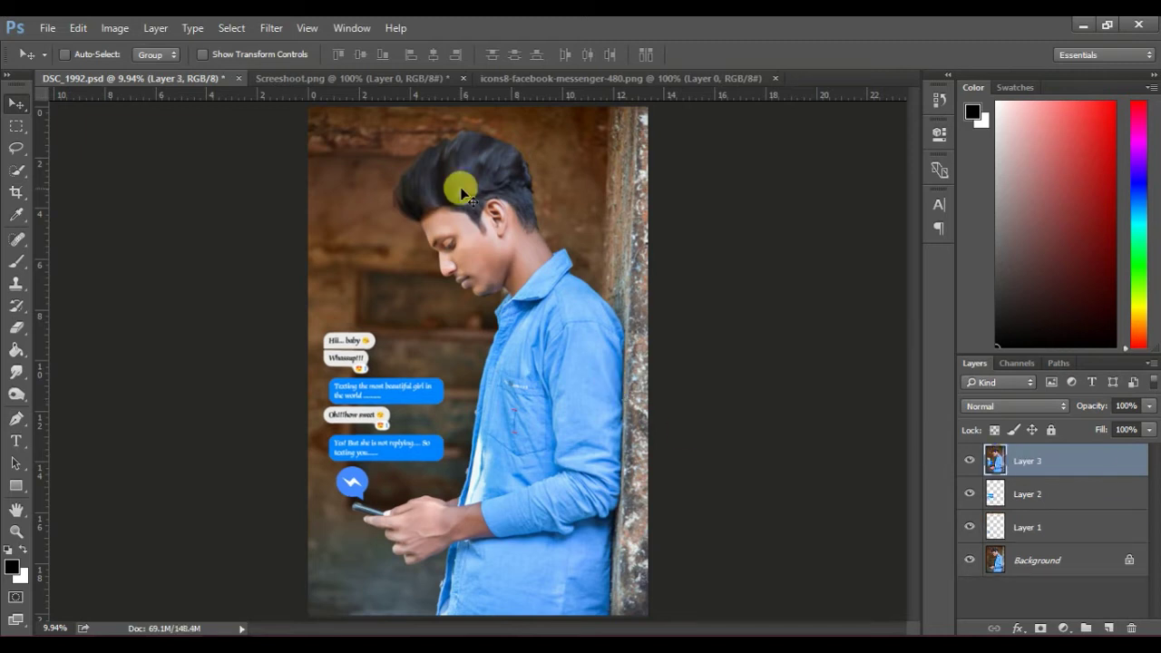
Step: In the Camera Raw Filter set Exposure +0.30, Highlights -98, Contrast +4, Saturation +5, and lower Blacks
click(271, 28)
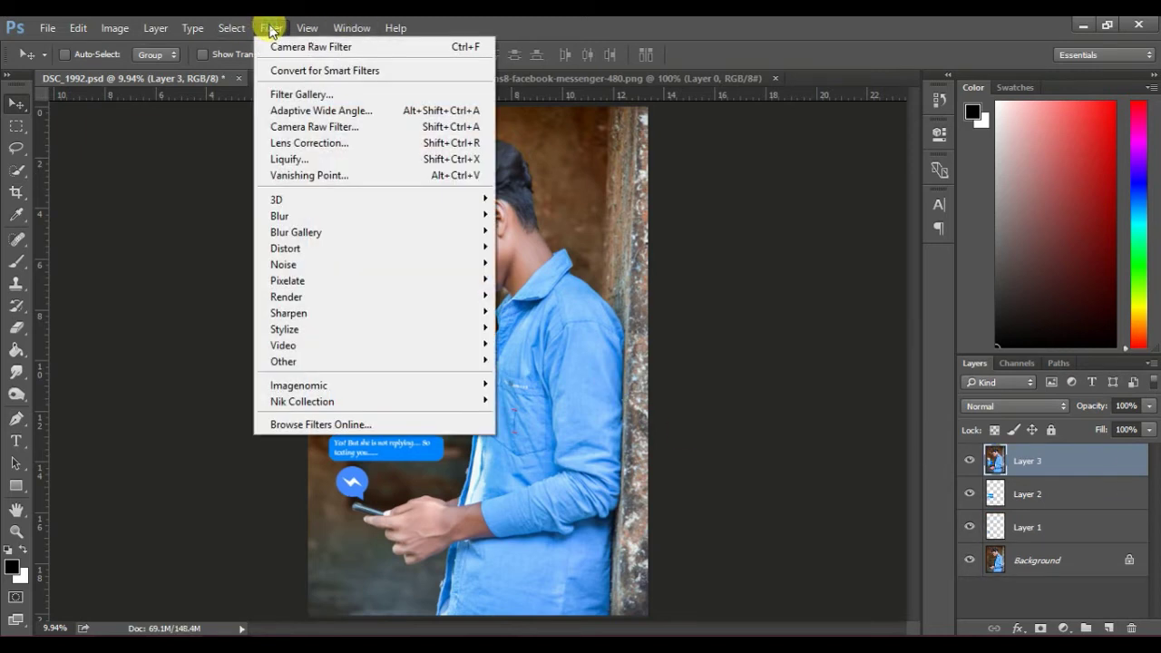
click(313, 125)
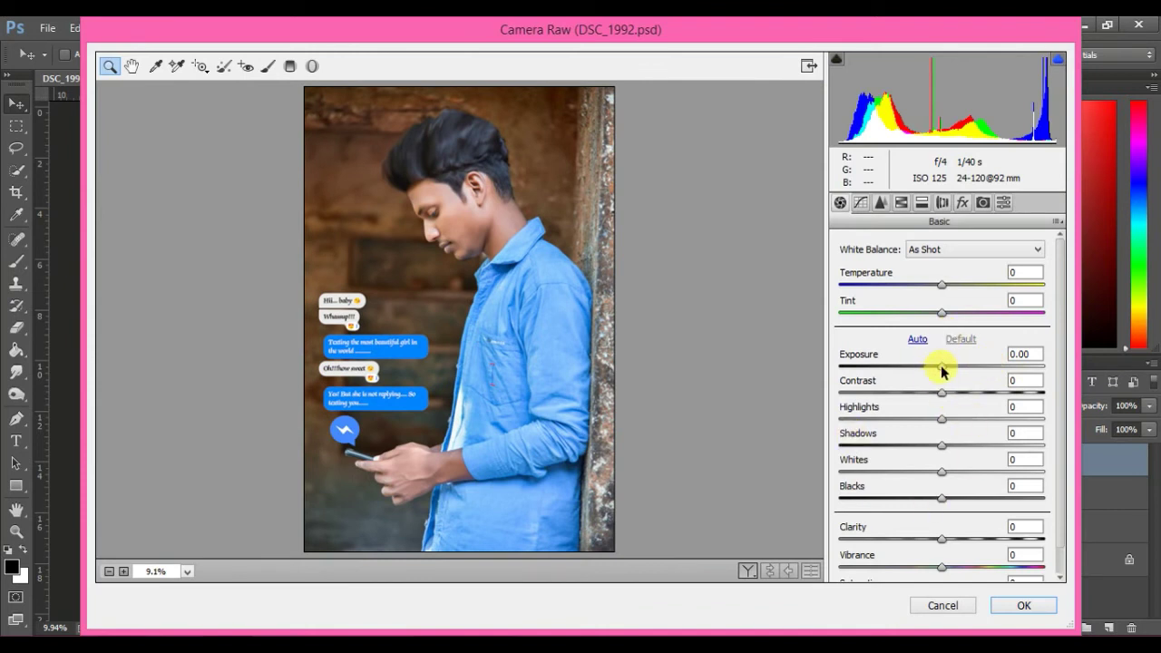
drag(943, 370, 949, 372)
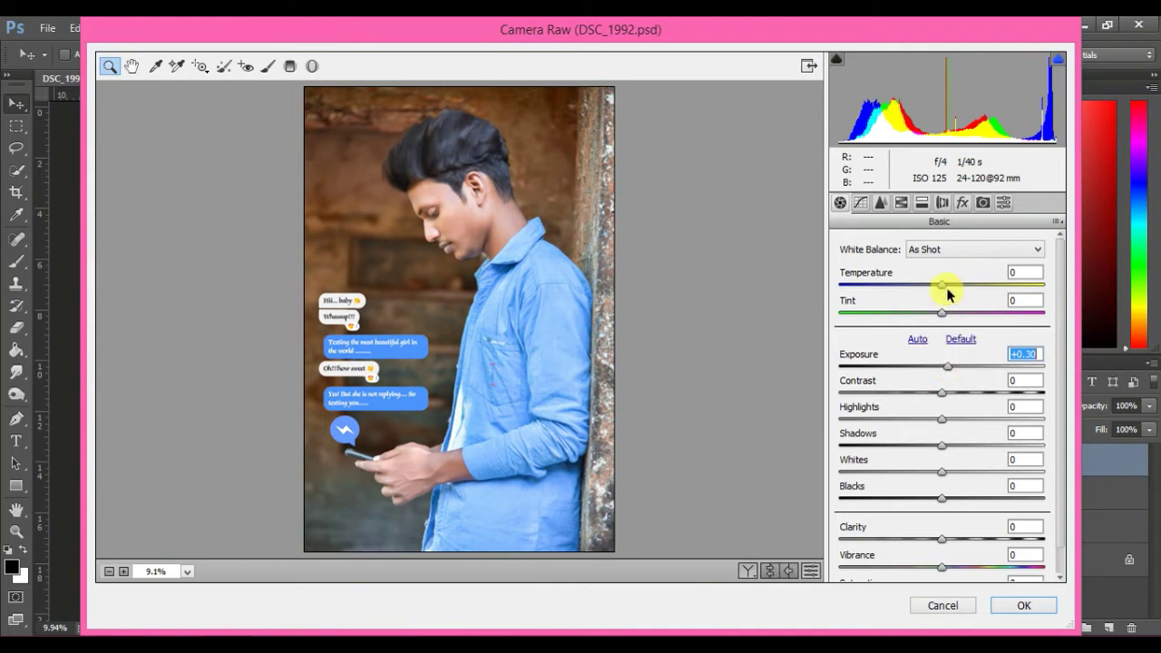
mouse_move(939, 422)
mouse_down()
mouse_move(912, 410)
mouse_move(871, 430)
mouse_move(870, 414)
mouse_move(839, 420)
mouse_up()
drag(940, 393, 944, 395)
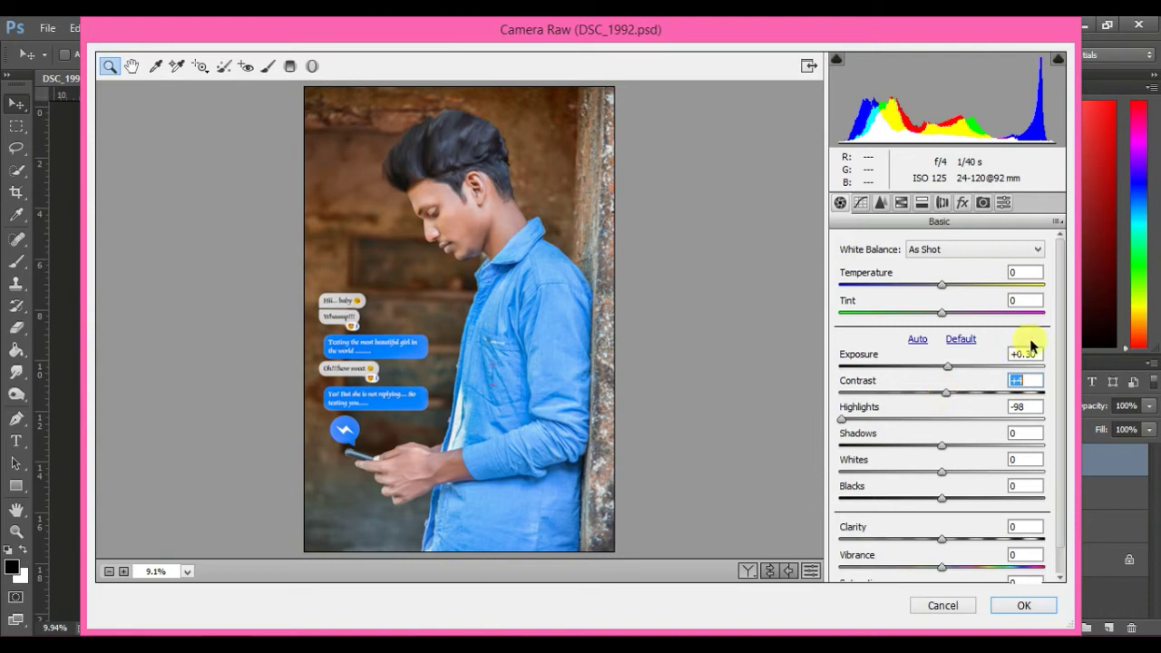
drag(1056, 283, 1056, 372)
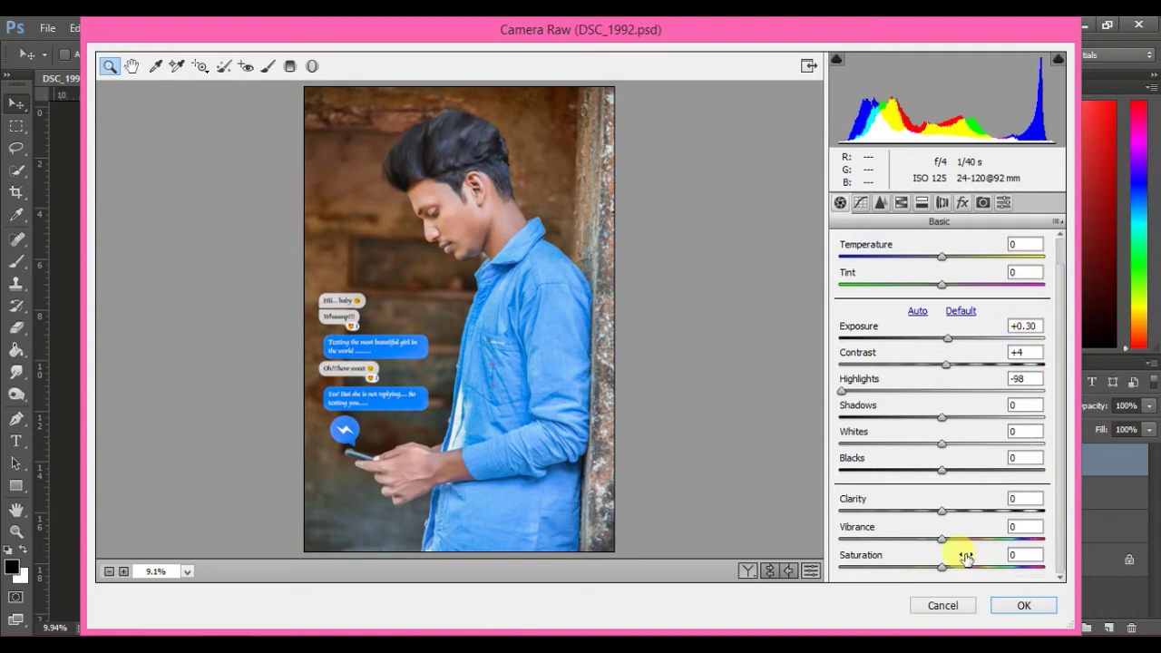
drag(942, 569, 947, 569)
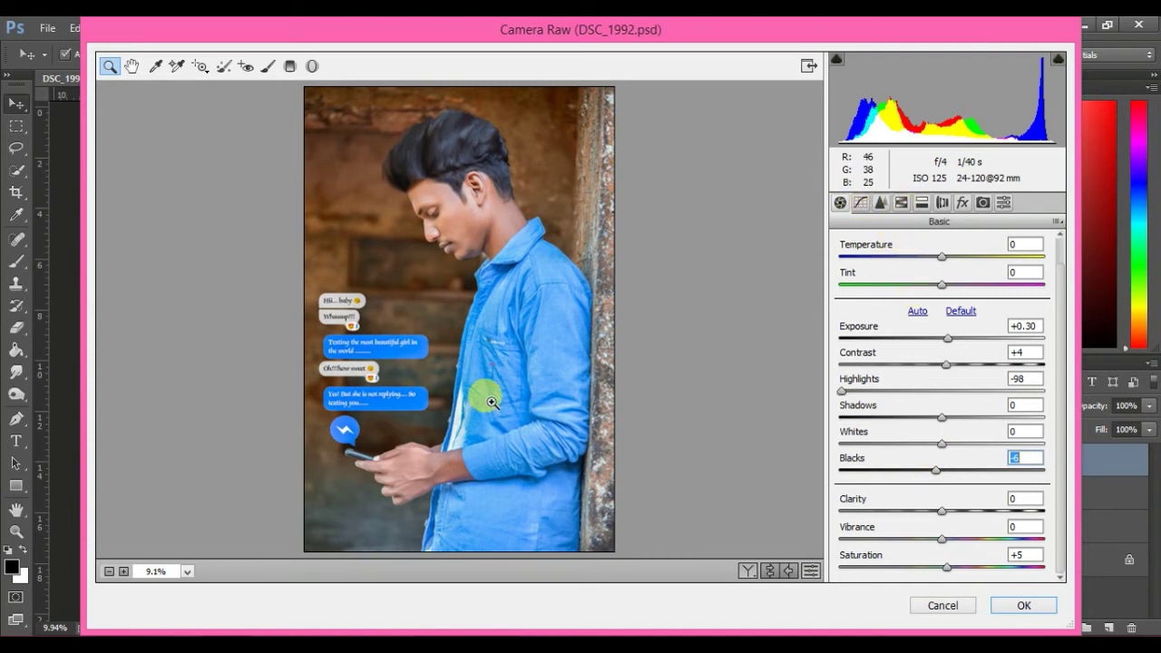
Step: Raise the Aquas saturation to +31 in the HSL/Grayscale panel
click(900, 203)
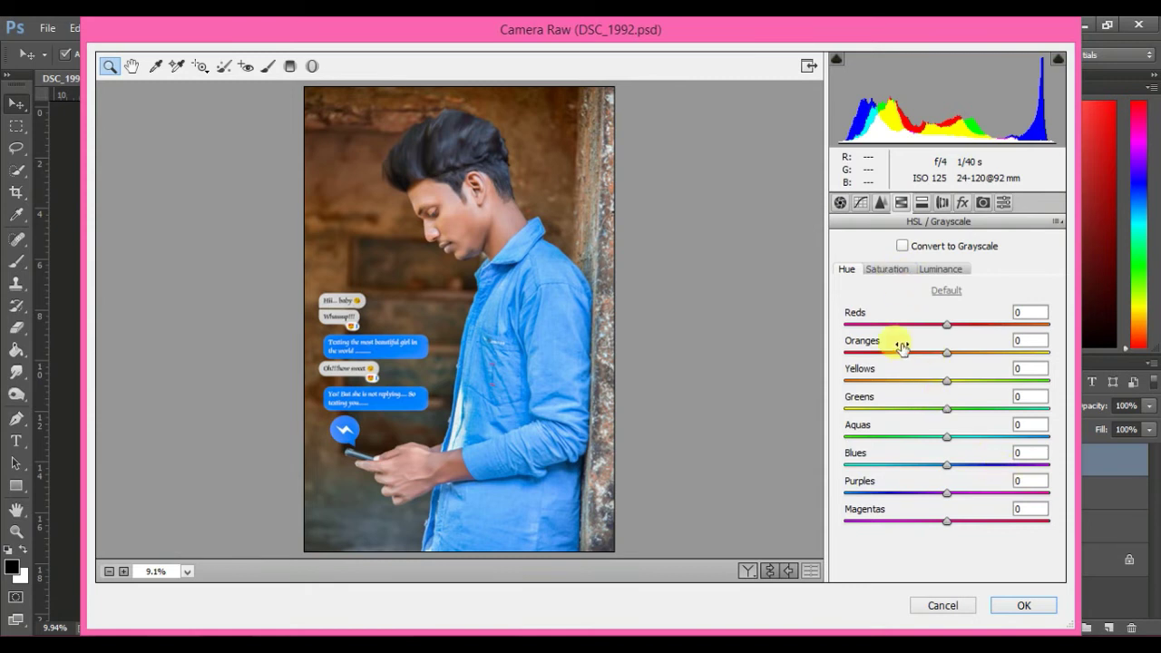
click(876, 273)
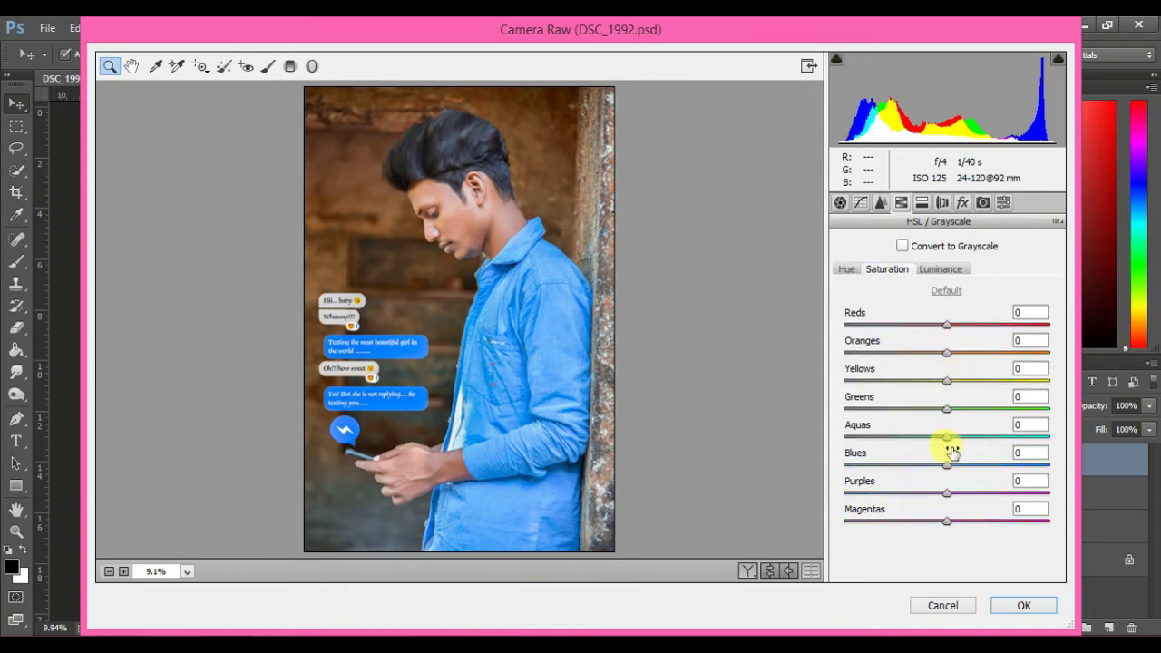
drag(962, 438, 1016, 433)
drag(814, 439, 963, 436)
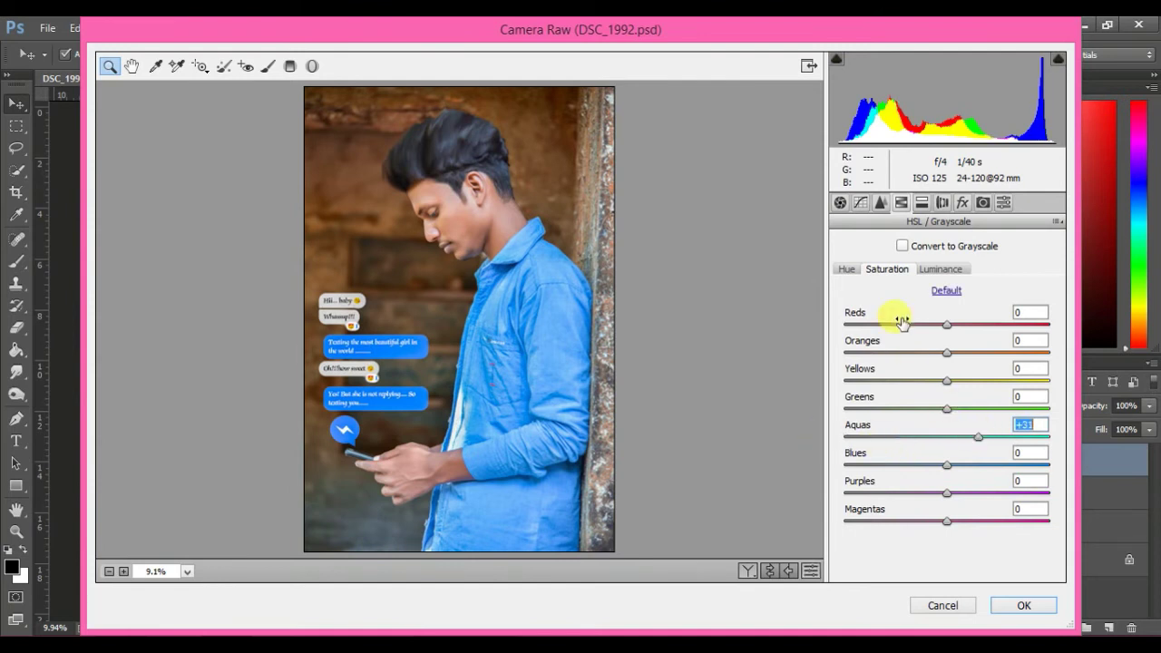
key(ctrl+plus)
Step: Try shifting the Aquas hue, then reset it to 0 and change the preview magnification
click(848, 270)
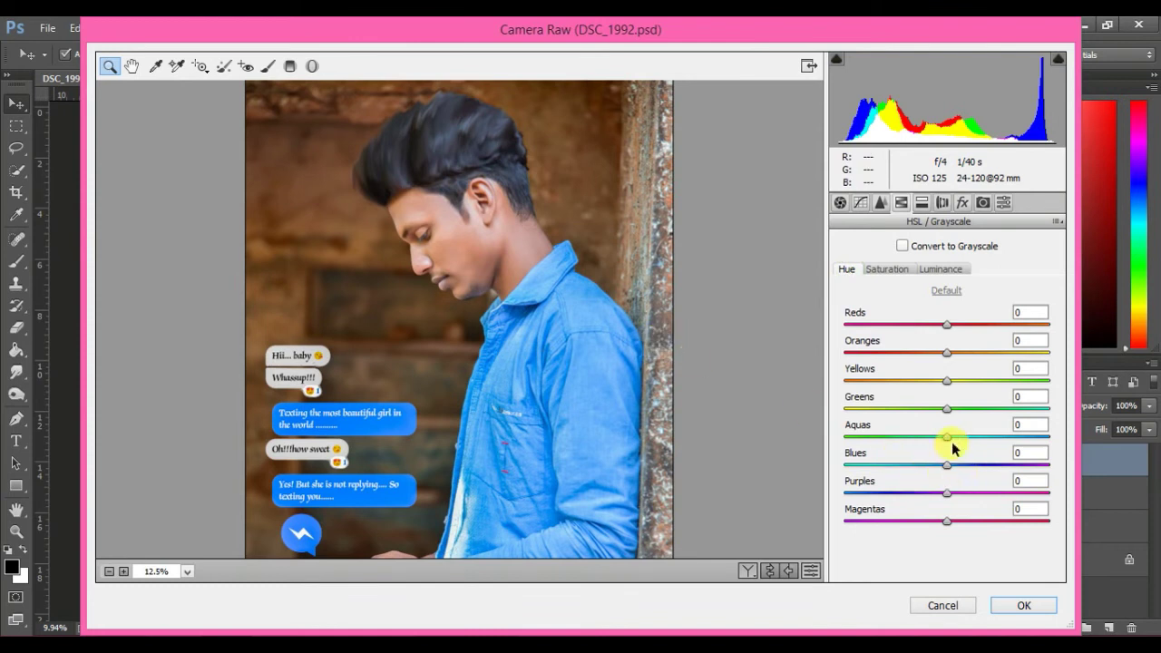
drag(947, 441, 1013, 435)
drag(905, 438, 982, 436)
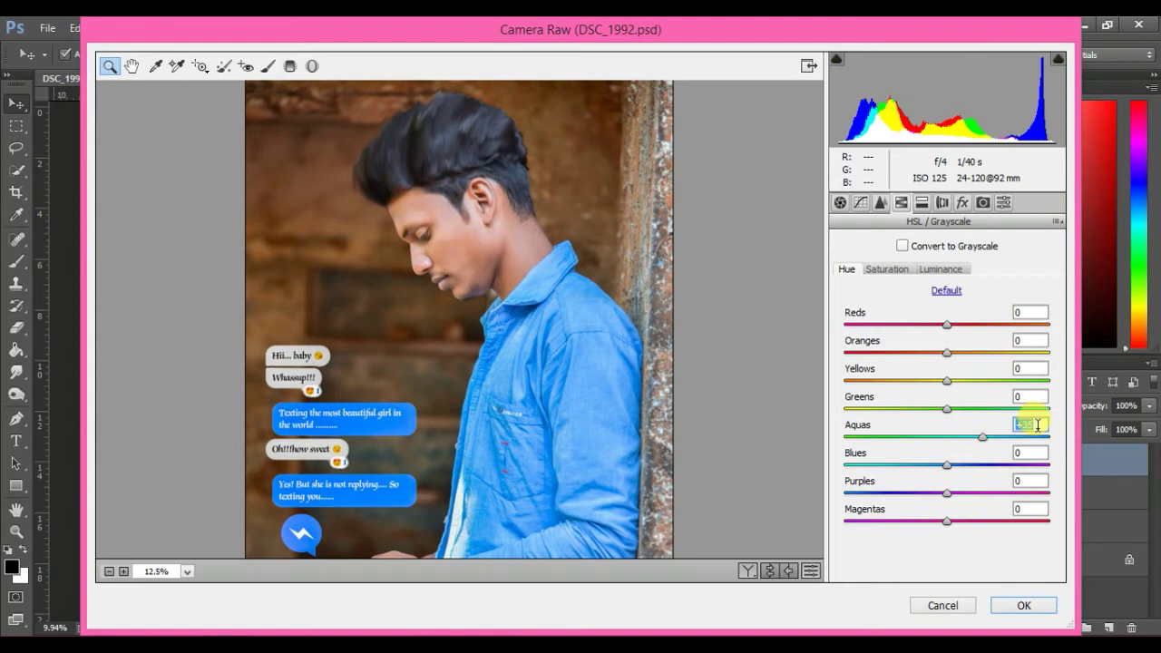
text(0)
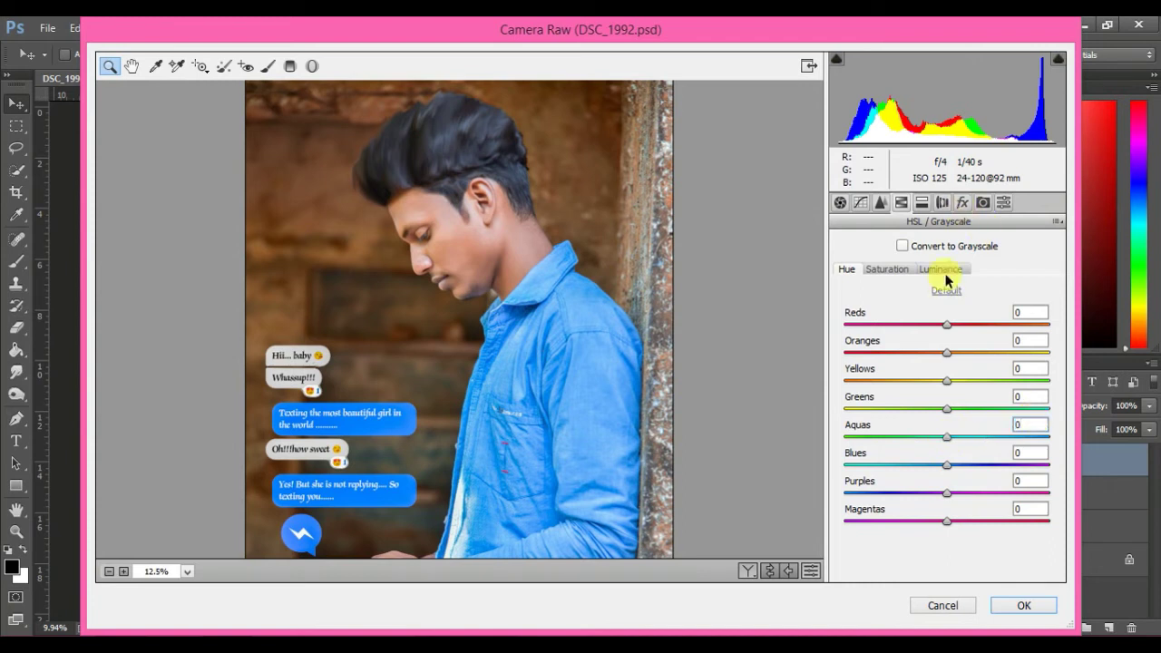
click(108, 572)
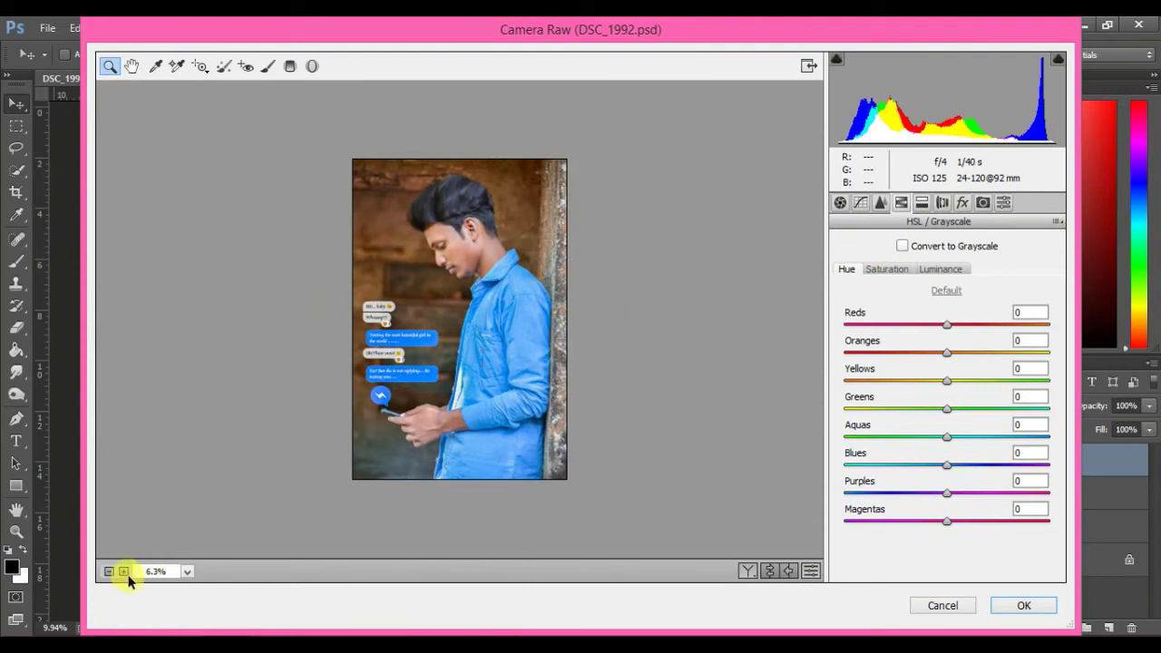
click(125, 572)
click(187, 573)
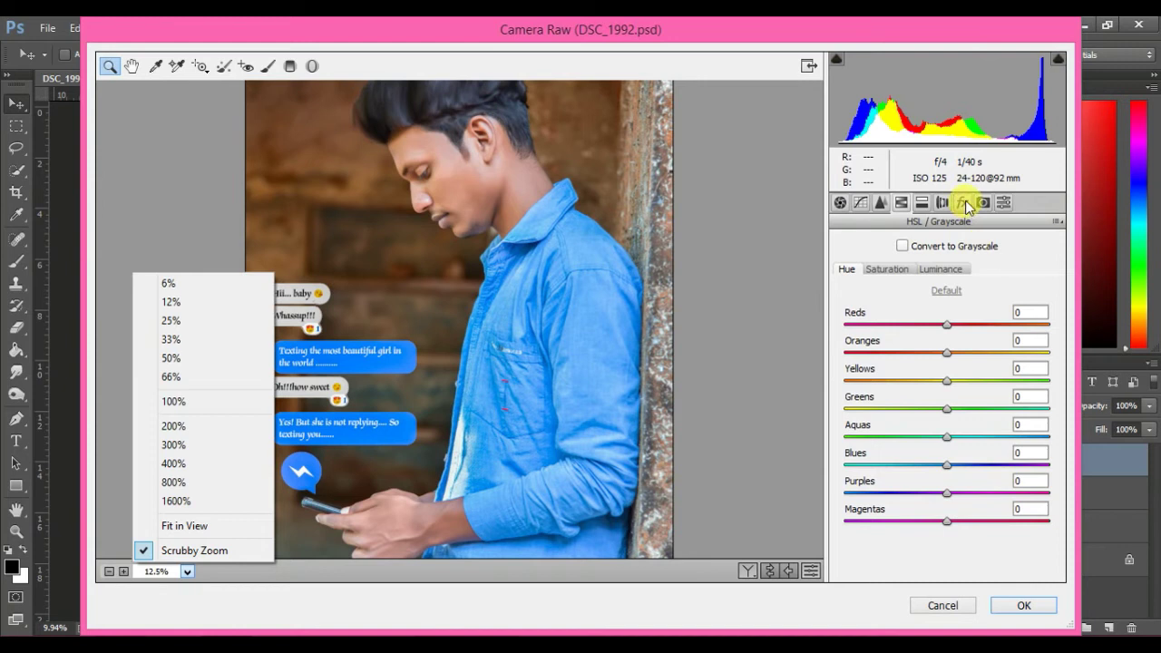
click(962, 202)
Step: Set Post Crop Vignetting Amount to -53 with Highlight Priority and apply Camera Raw
drag(938, 479, 904, 483)
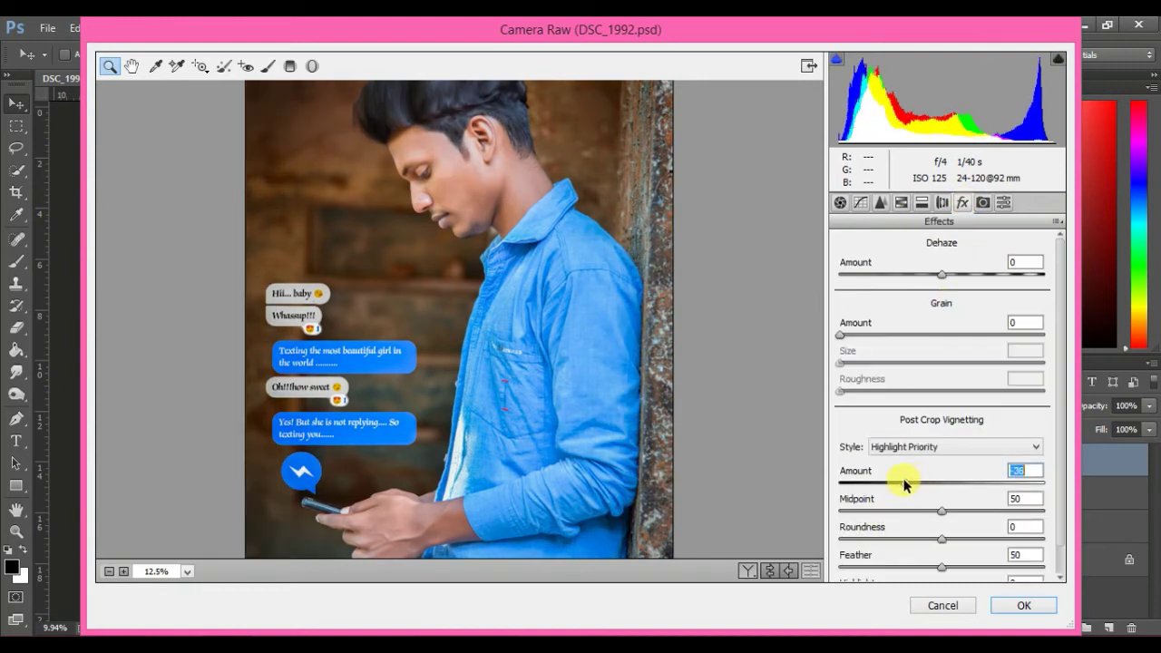
drag(899, 478, 895, 477)
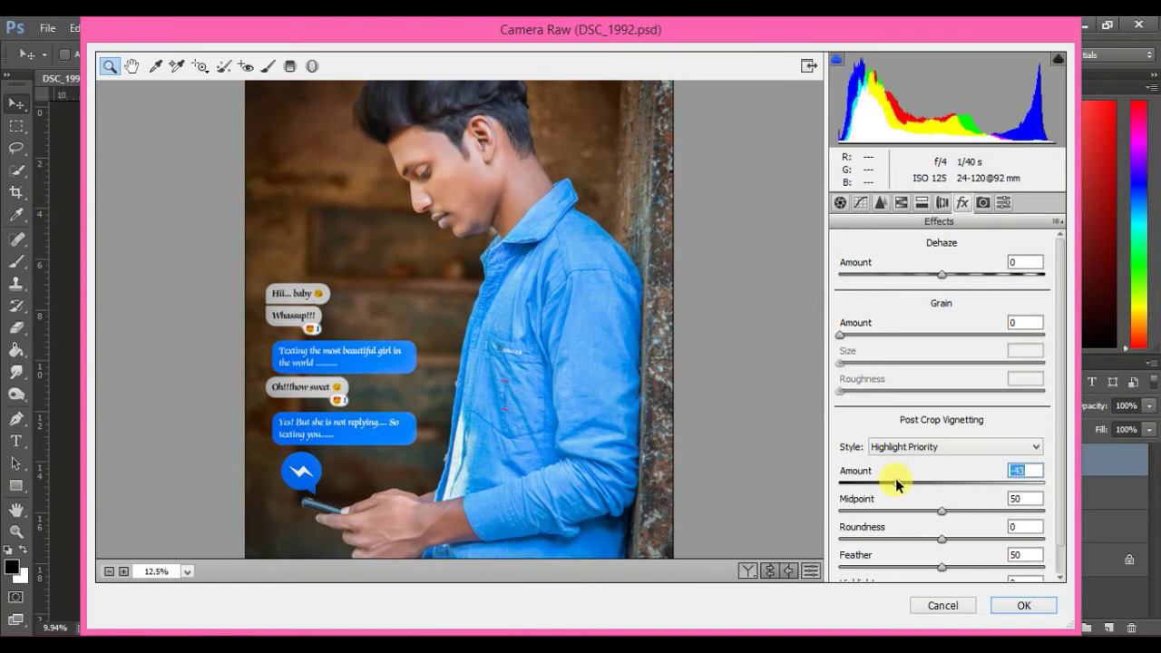
drag(899, 484, 888, 483)
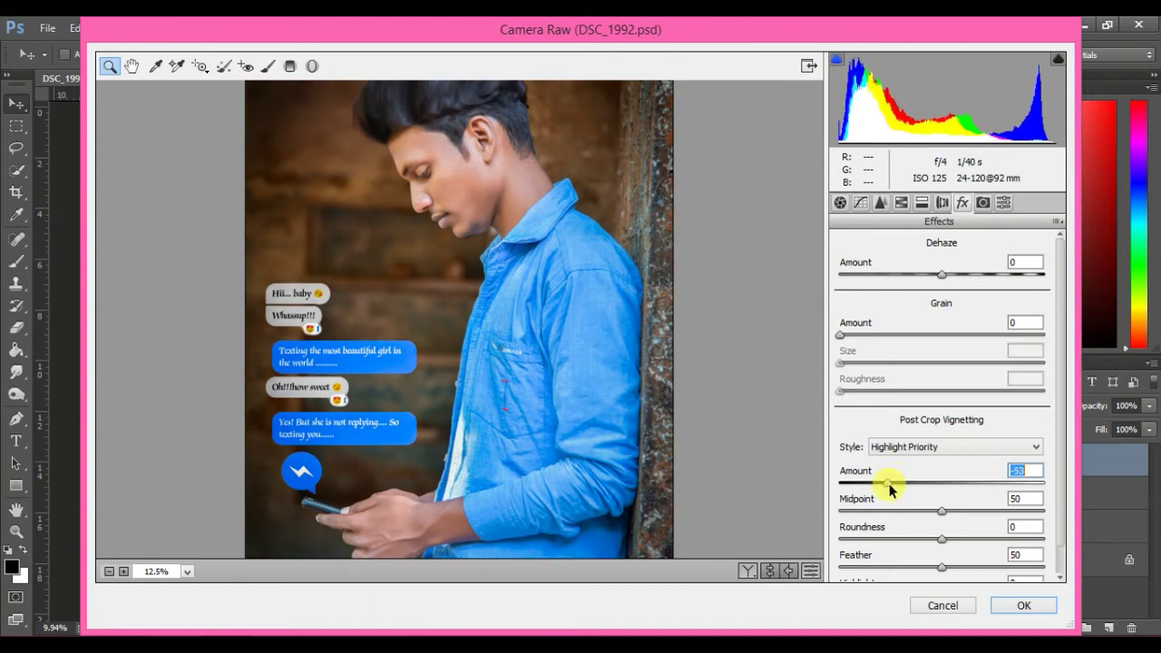
click(1023, 605)
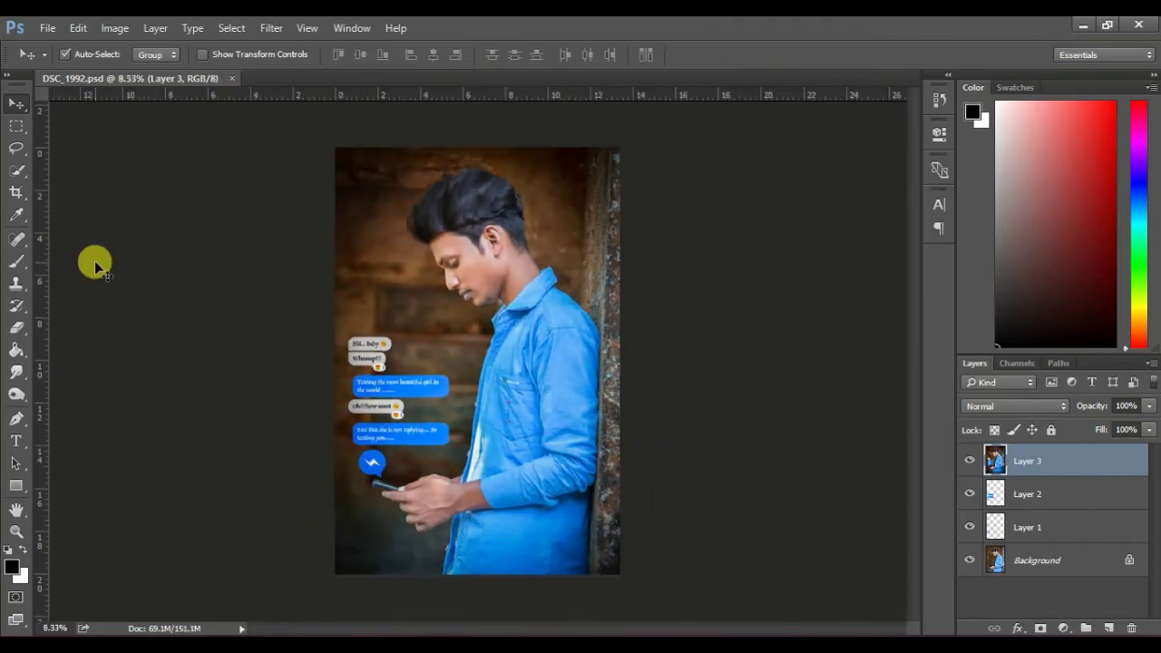
Step: Zoom in on the chat bubbles to inspect the grade, then reselect Layer 3
click(16, 532)
click(368, 369)
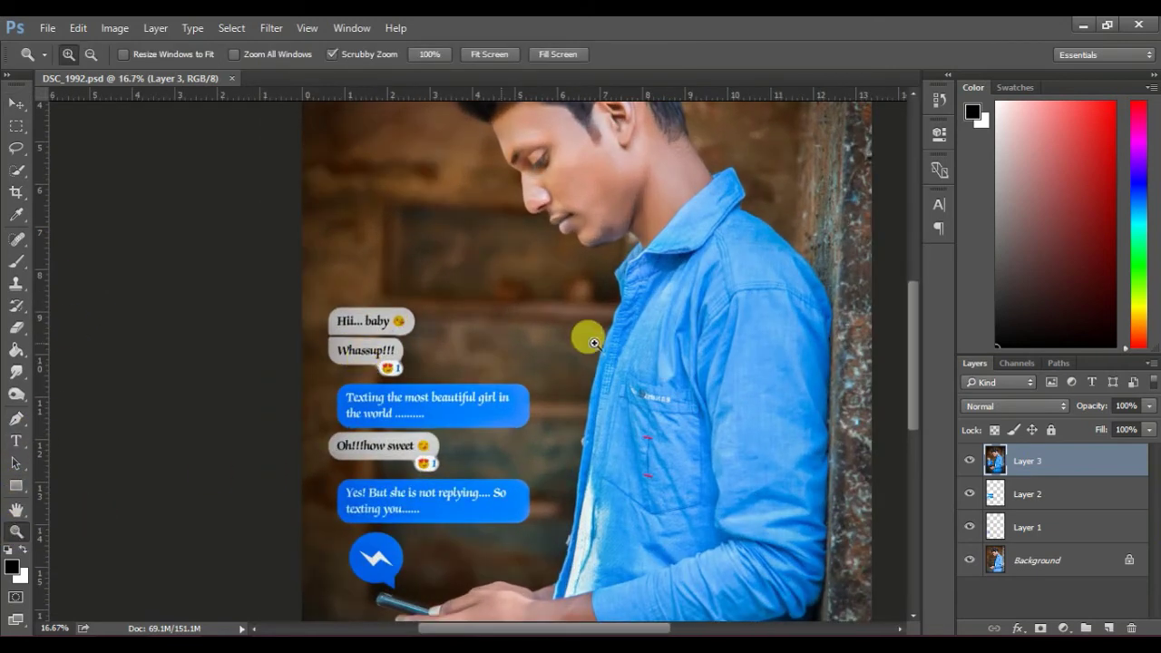
drag(915, 324, 915, 267)
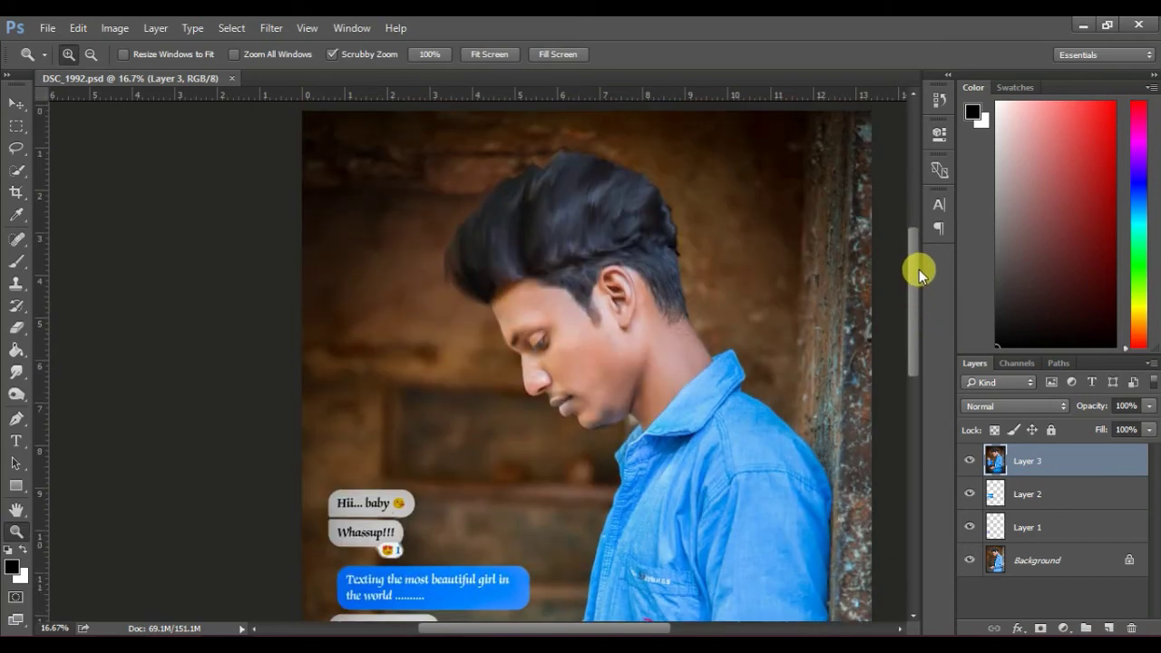
scroll(924, 310, down, 2)
mouse_move(922, 312)
mouse_down()
mouse_move(919, 337)
mouse_move(927, 319)
mouse_up()
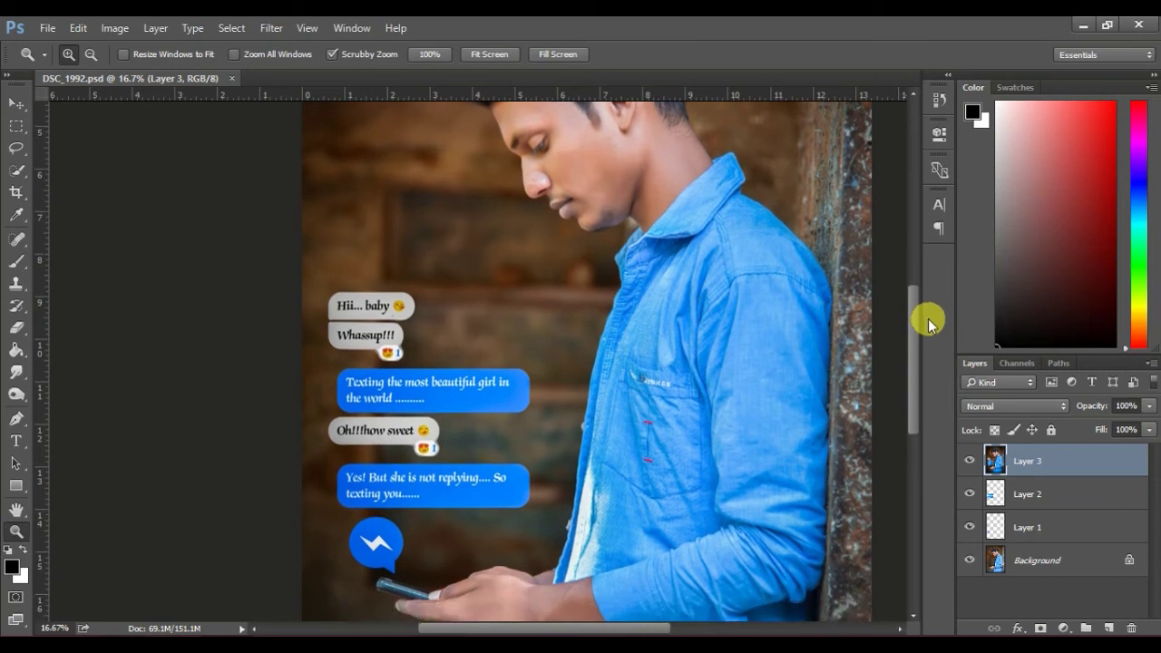
click(1061, 488)
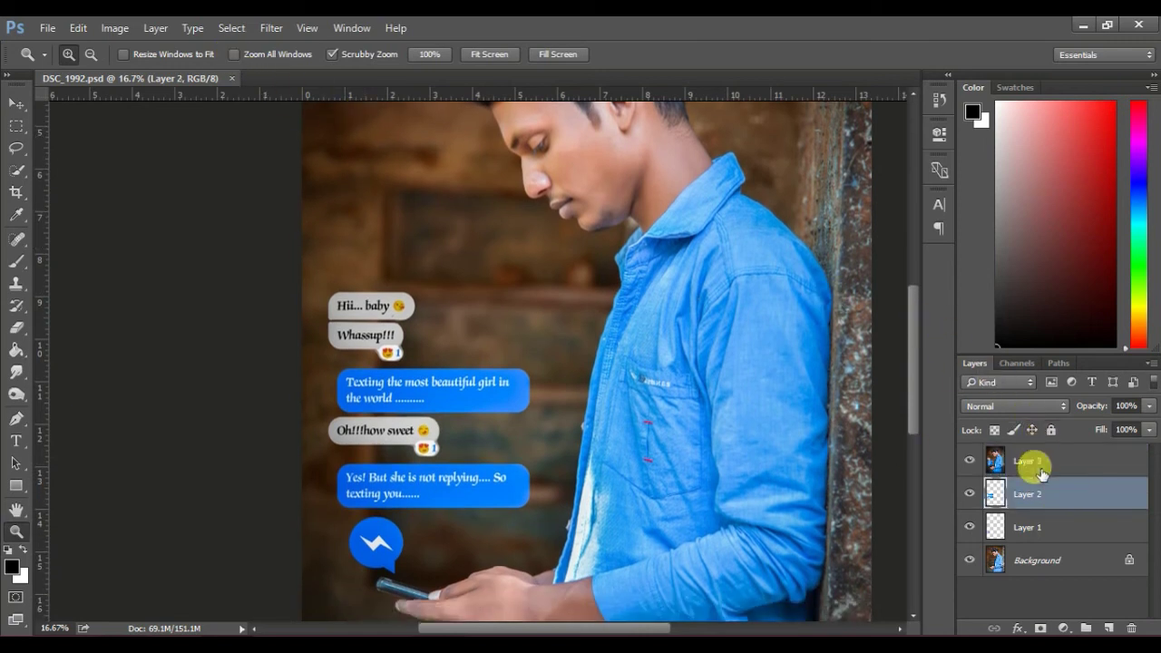
click(1034, 461)
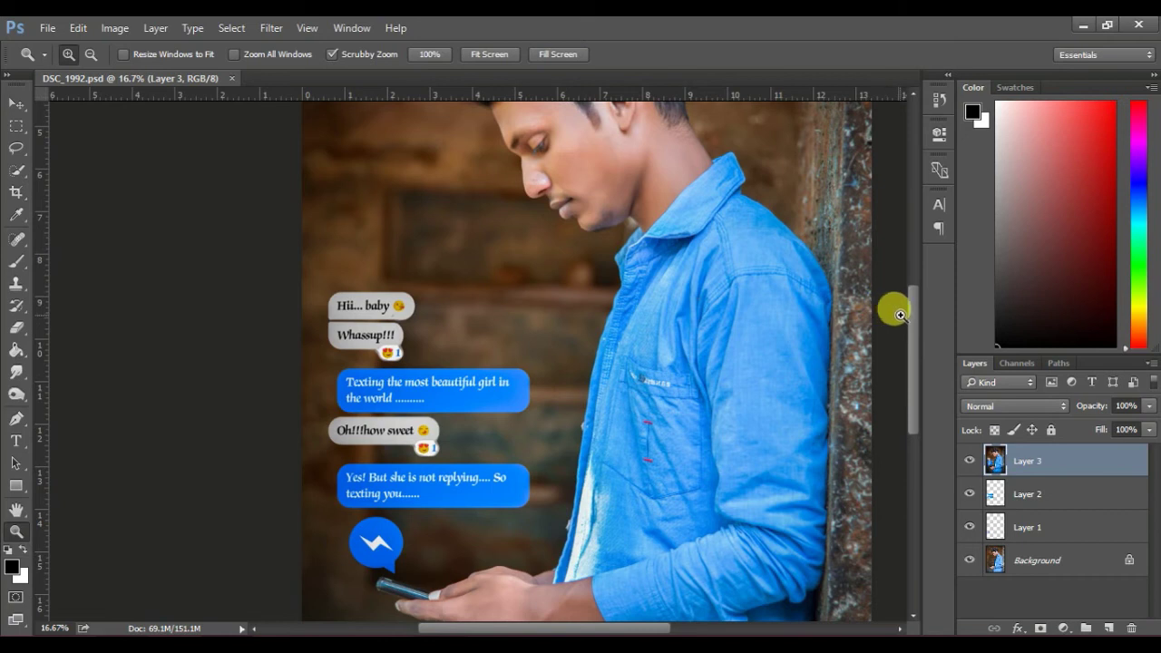
mouse_move(915, 305)
mouse_down()
mouse_move(917, 326)
mouse_move(920, 251)
mouse_up()
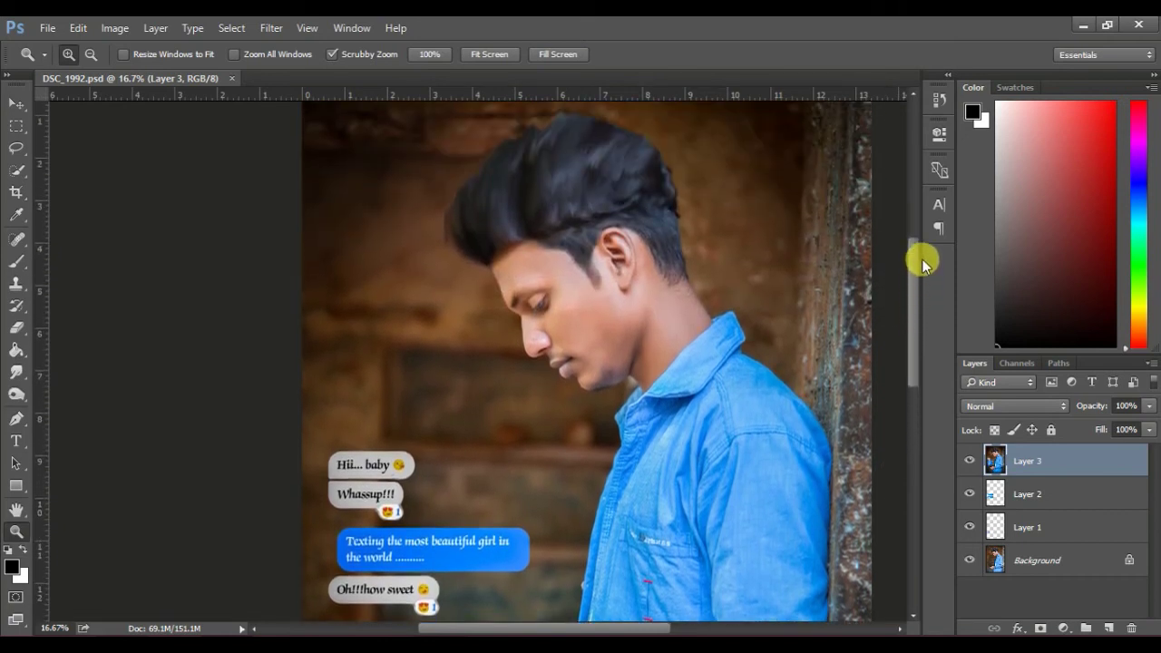
Step: Run Imagenomic Noiseware on Layer 3 with the Default preset
click(283, 28)
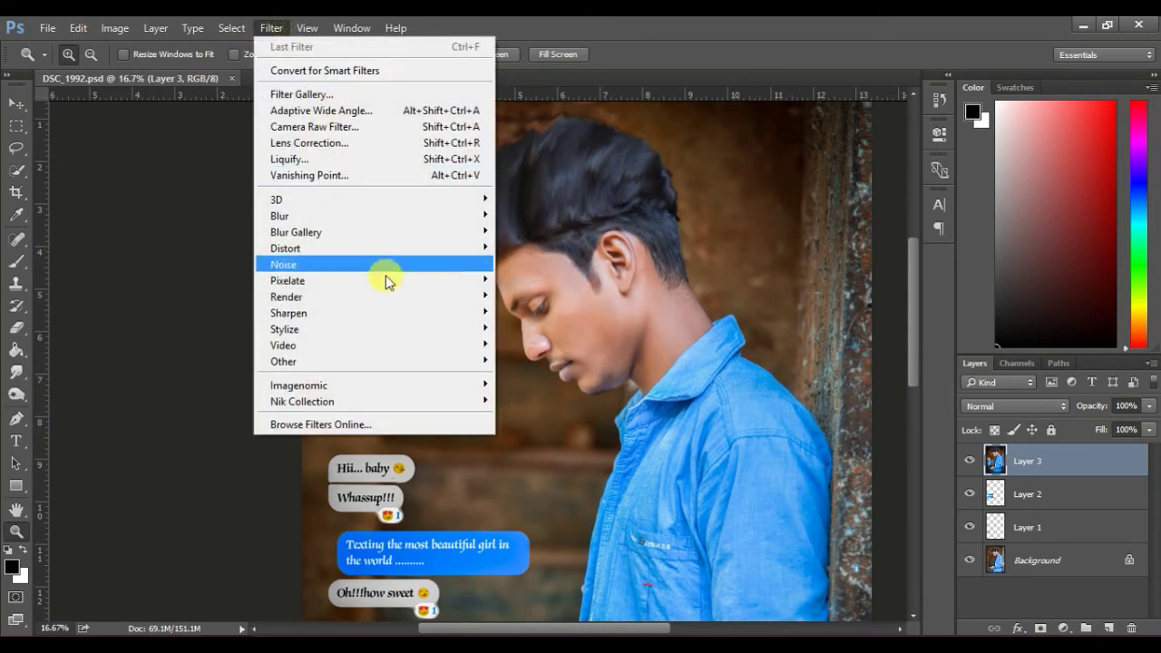
click(503, 385)
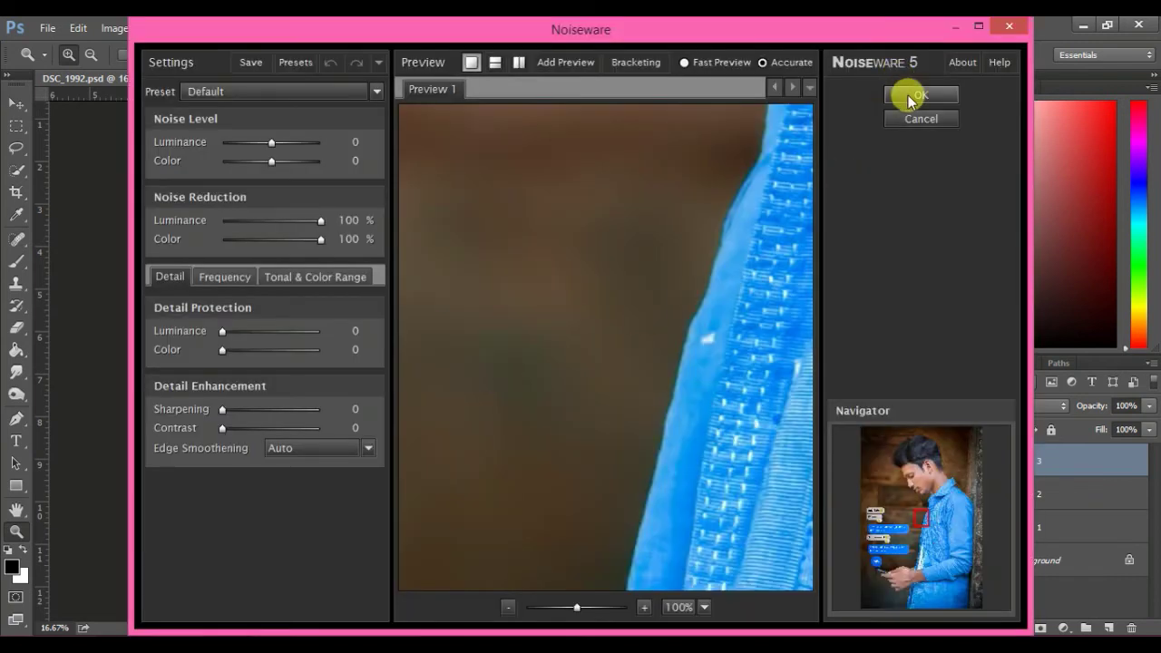
click(909, 95)
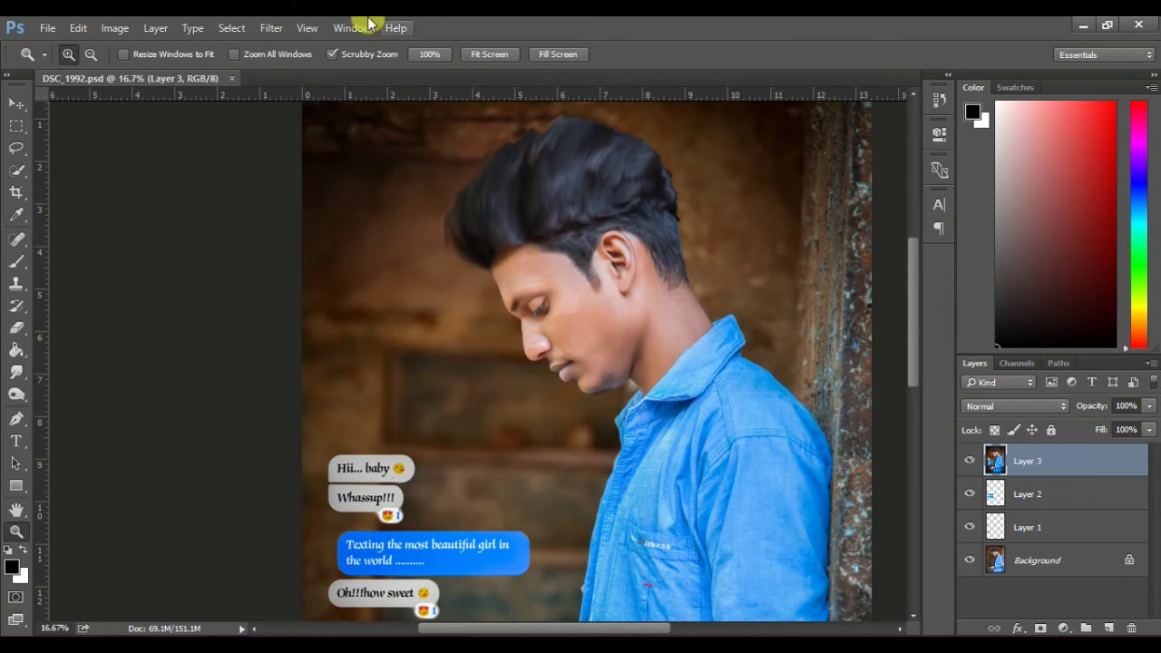
Step: In Color Efex Pro 4, add Cross Processing with method B02 at reduced strength
click(269, 28)
mouse_move(302, 401)
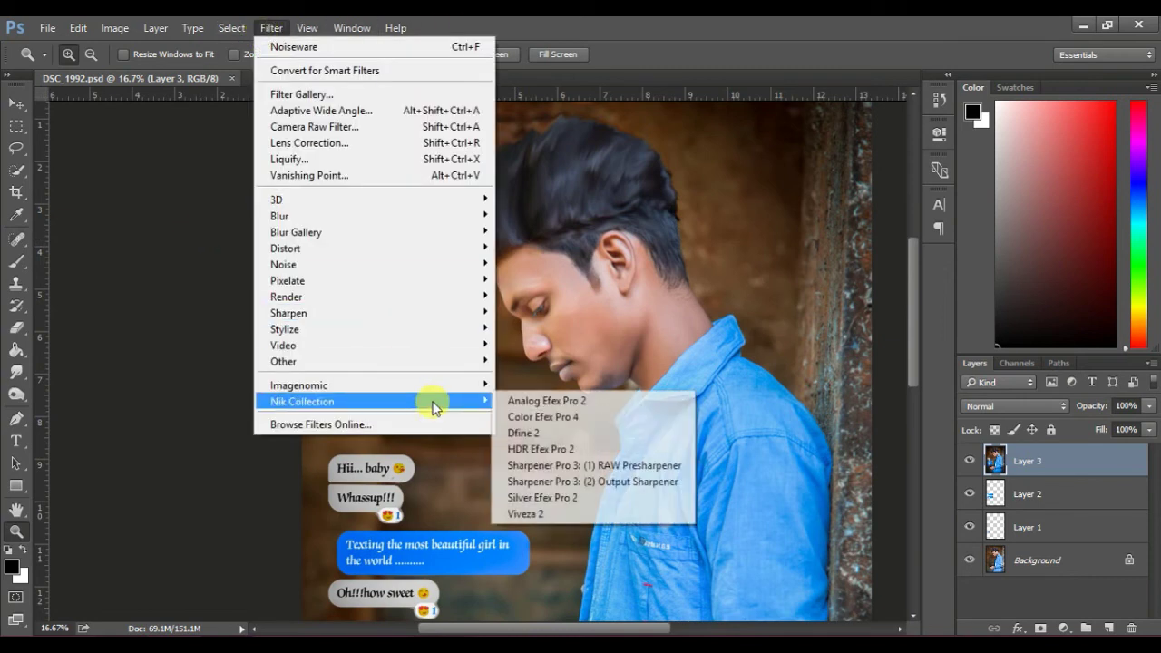
click(531, 409)
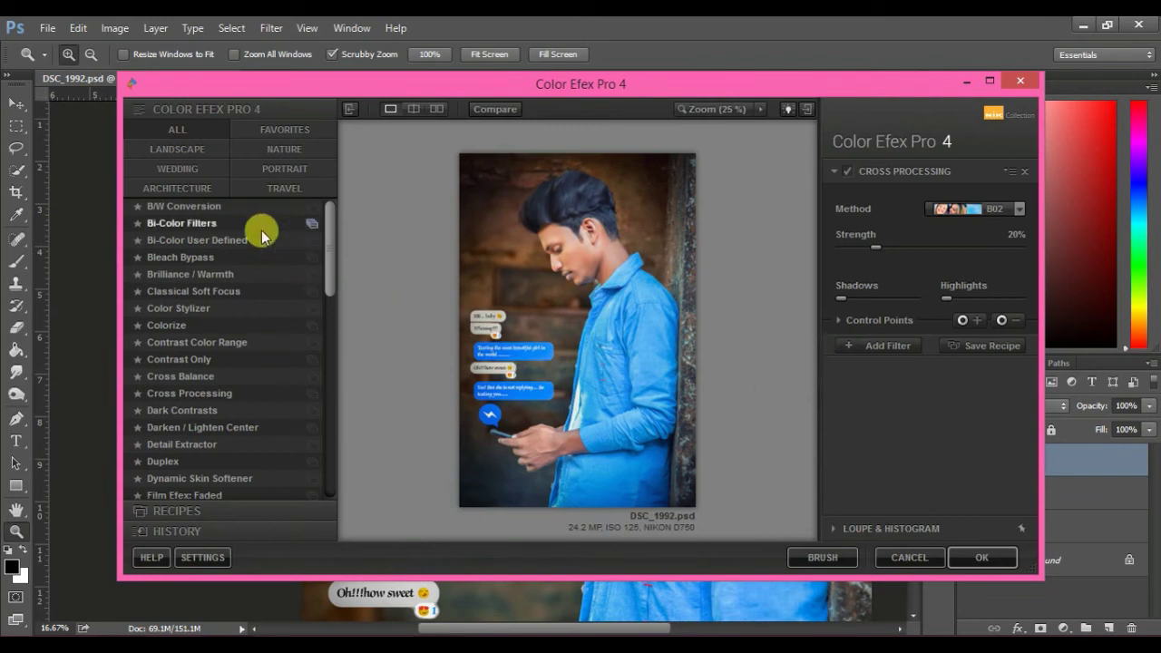
click(207, 394)
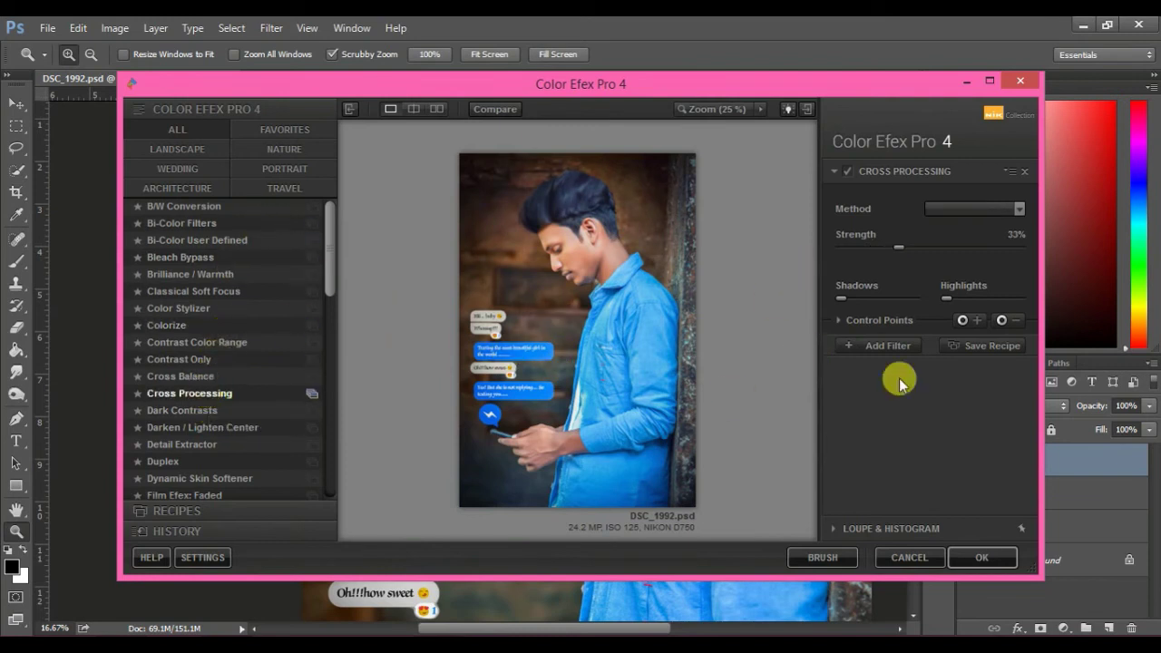
click(942, 210)
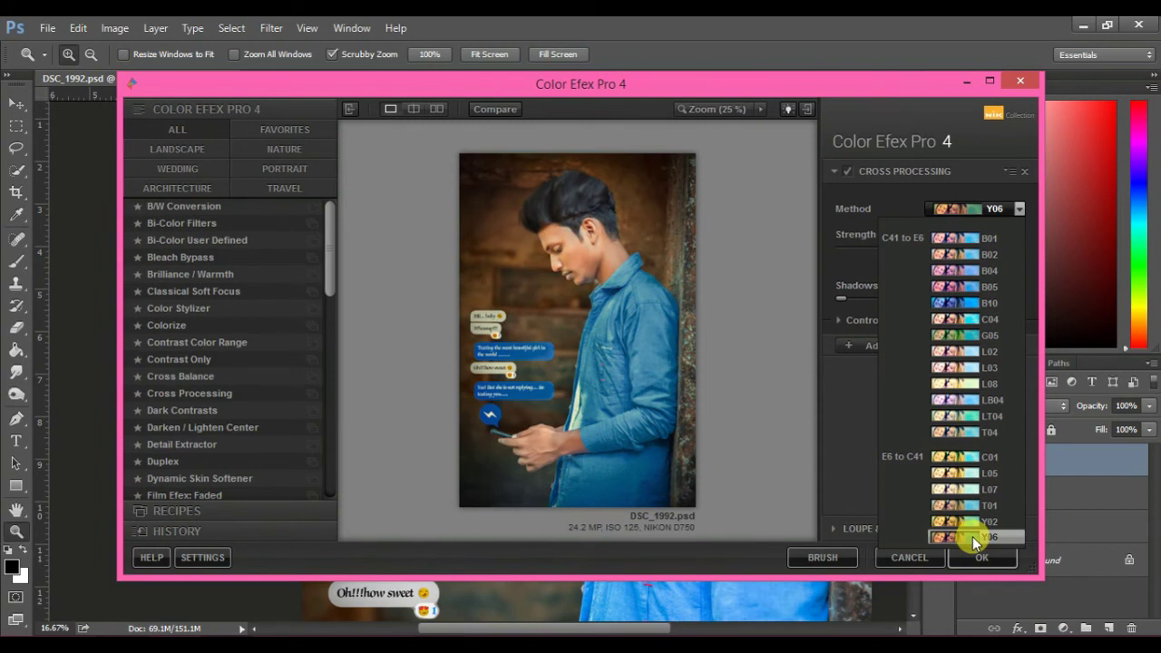
click(951, 256)
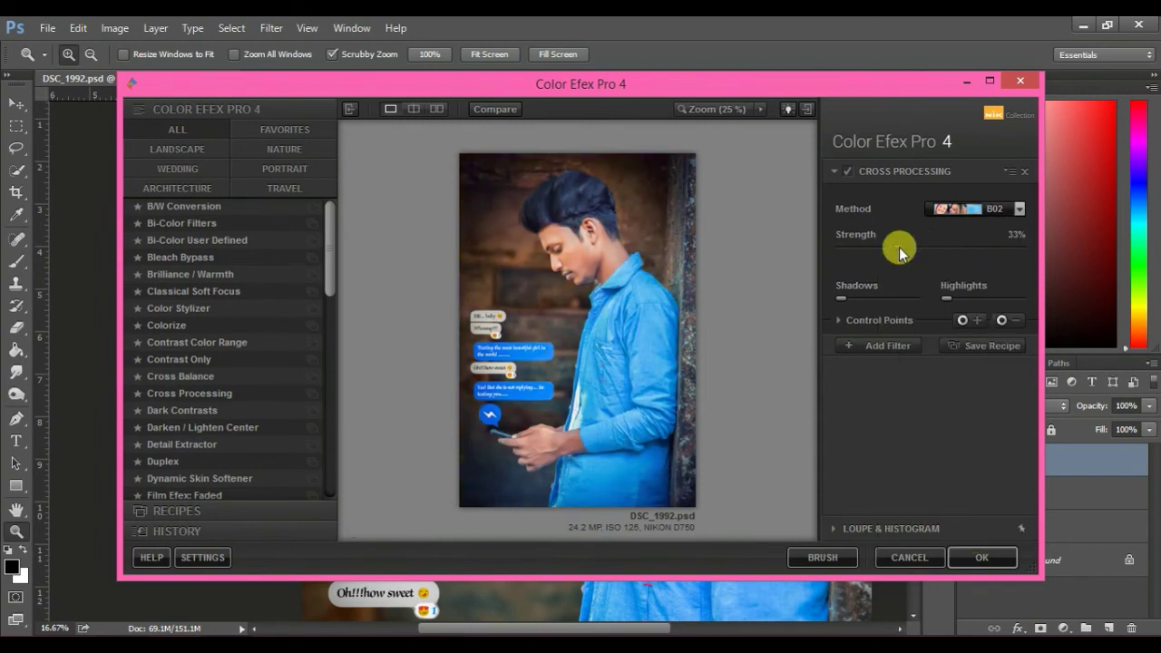
drag(898, 247, 852, 253)
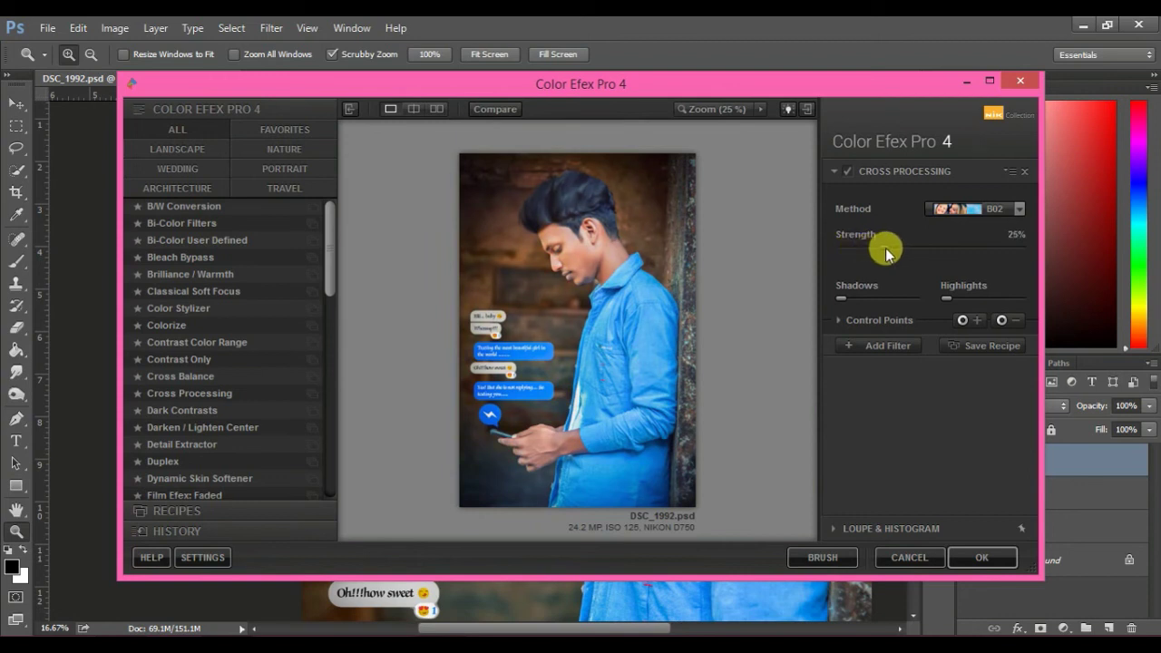
Step: Add Darken/Lighten Center with centre luminosity 50% and border luminosity -44%
click(888, 345)
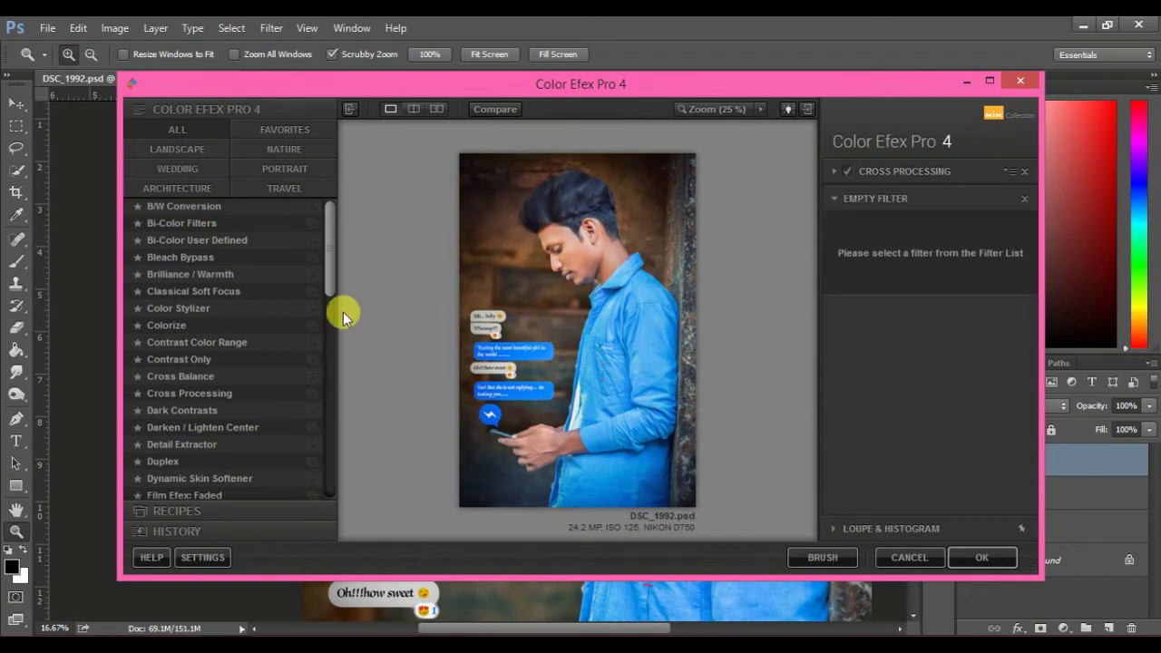
click(193, 431)
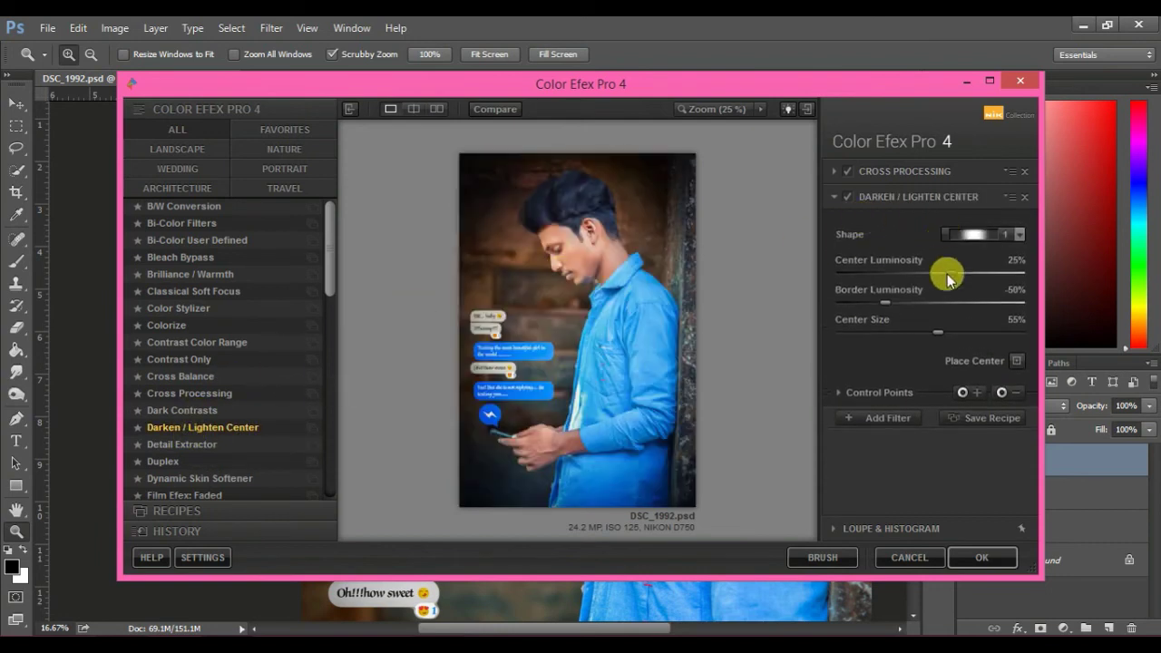
drag(956, 273, 969, 272)
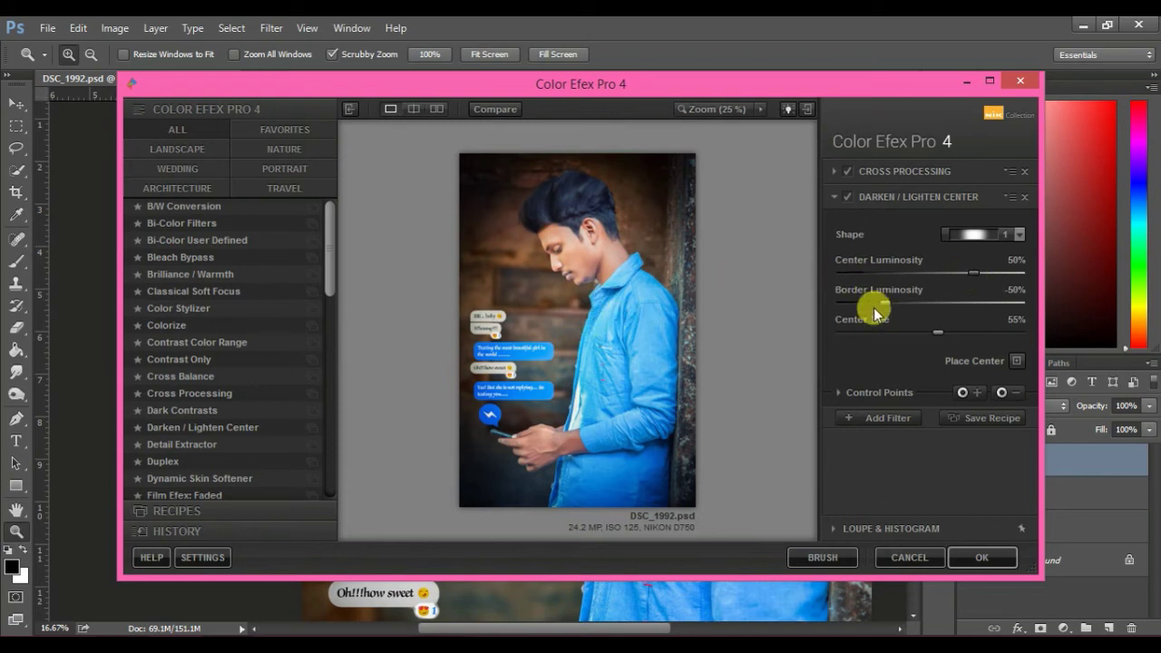
drag(882, 299, 886, 302)
Step: Try the Indian Summer filter, remove it, and apply the filter stack
click(889, 416)
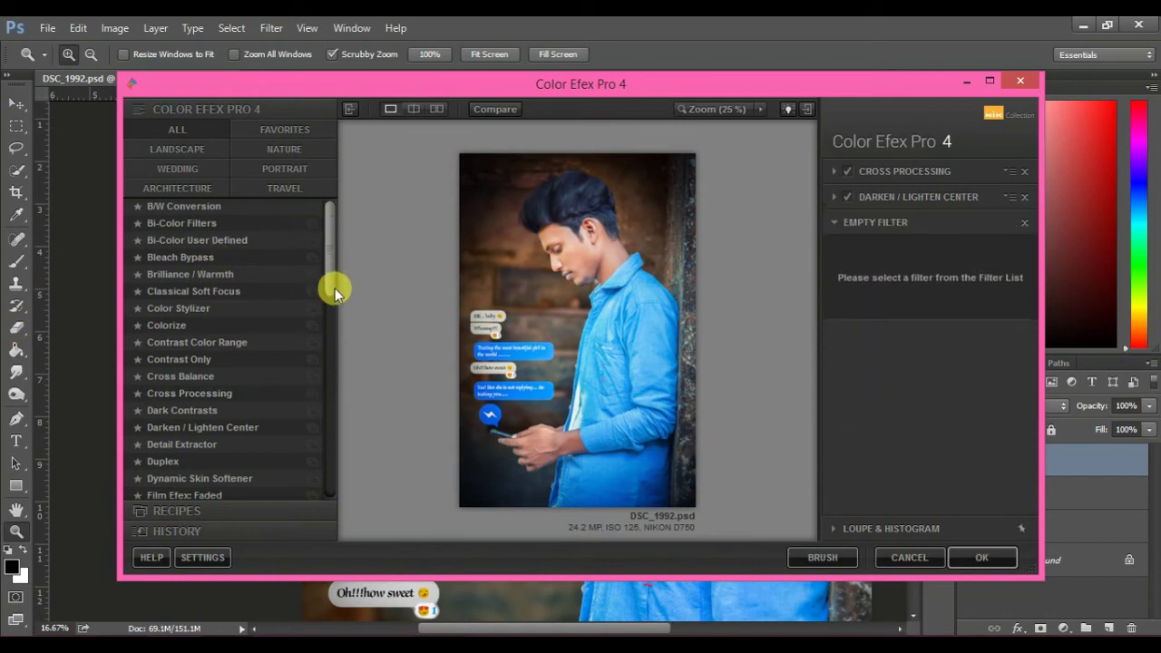
drag(328, 251, 327, 381)
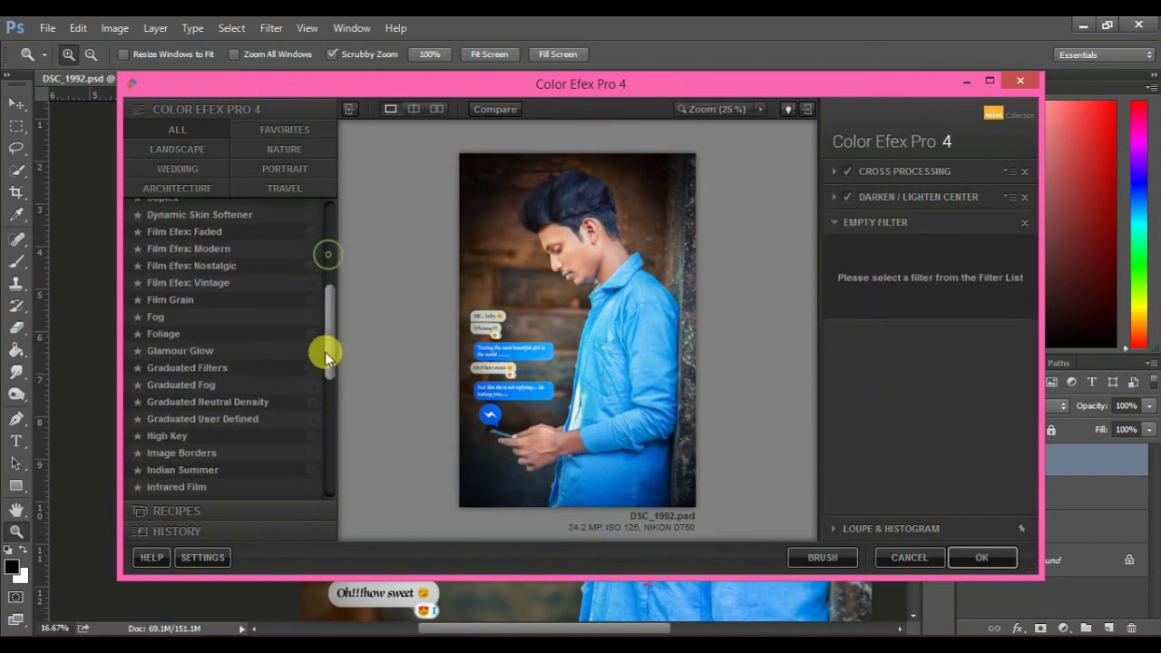
click(185, 347)
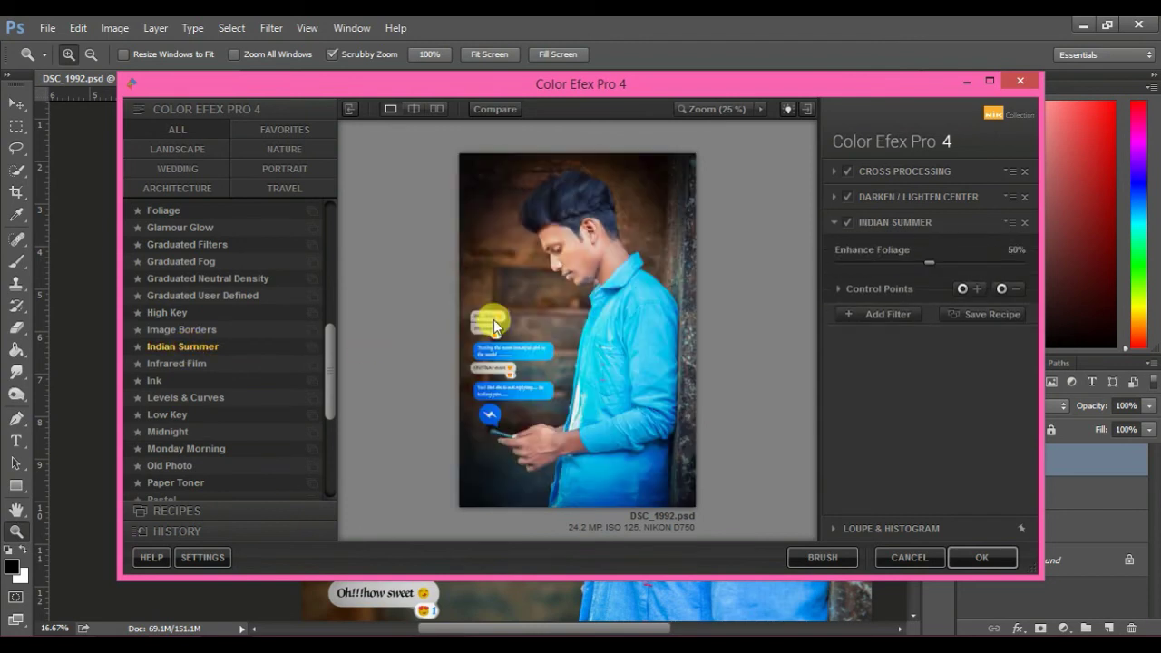
click(999, 262)
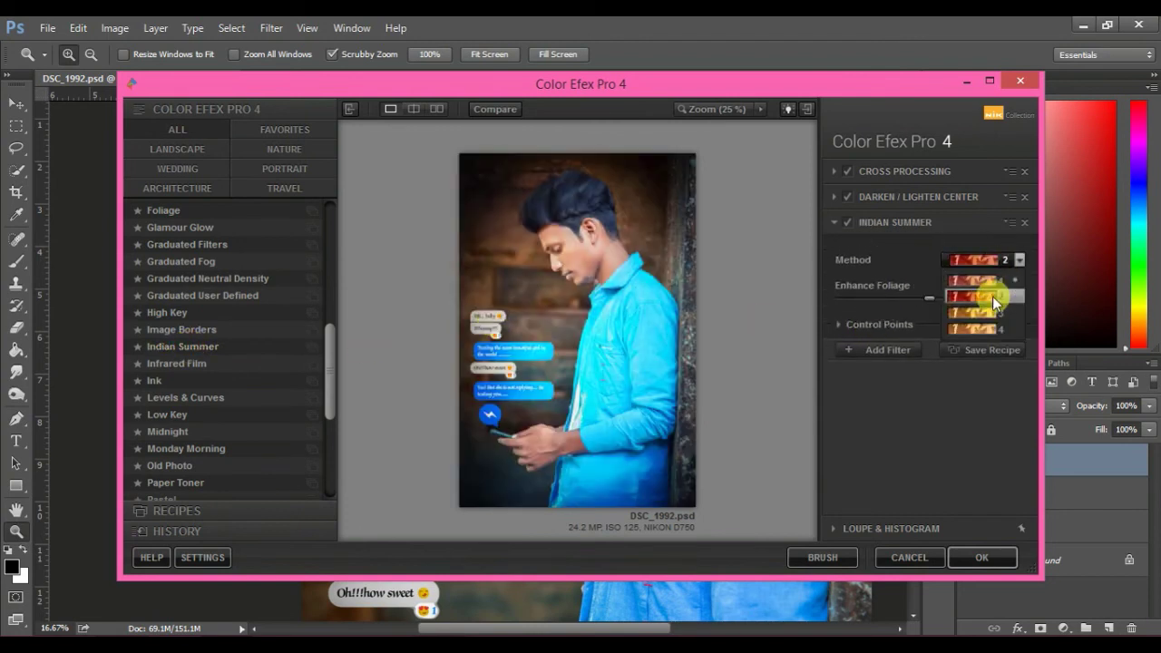
click(987, 339)
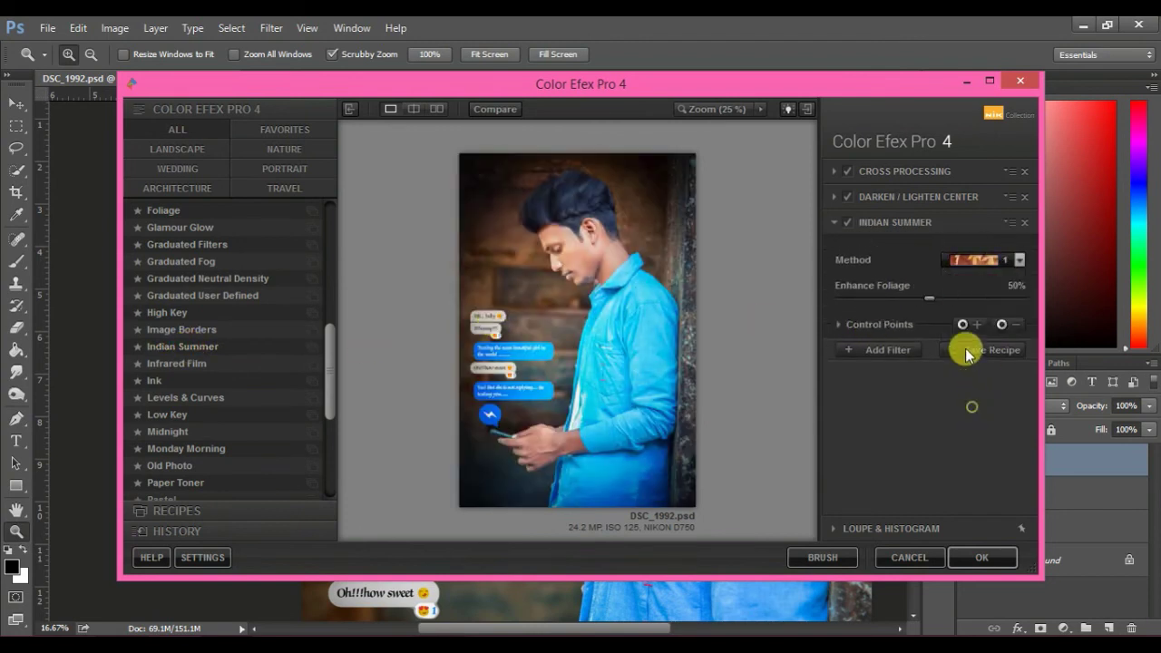
click(1025, 223)
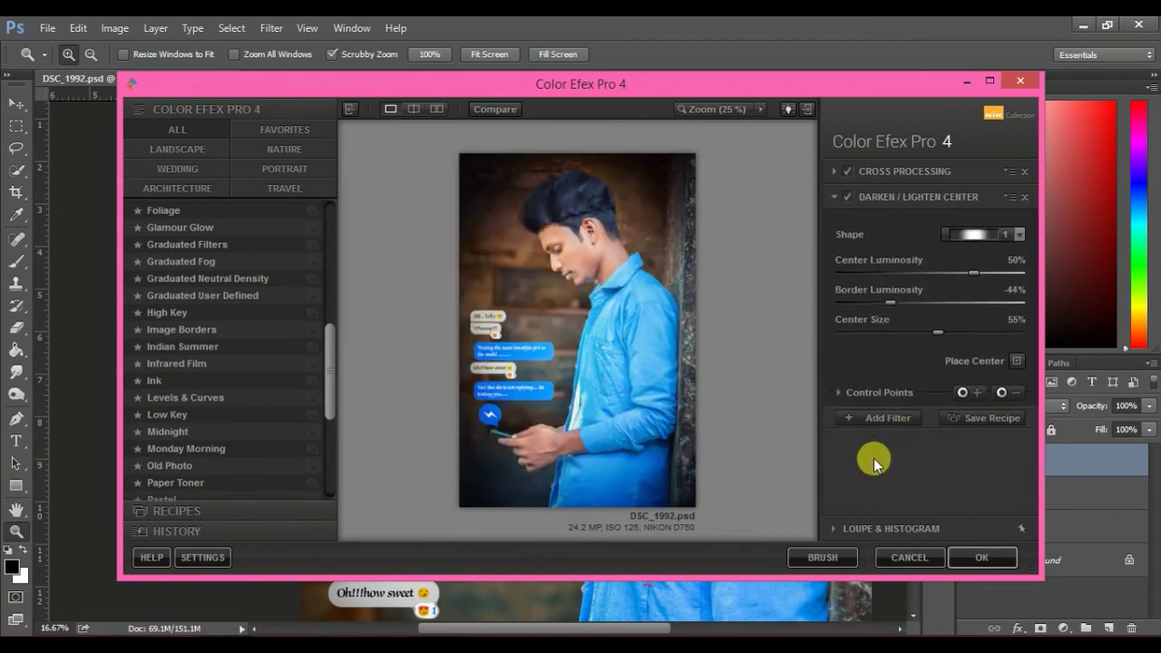
click(954, 554)
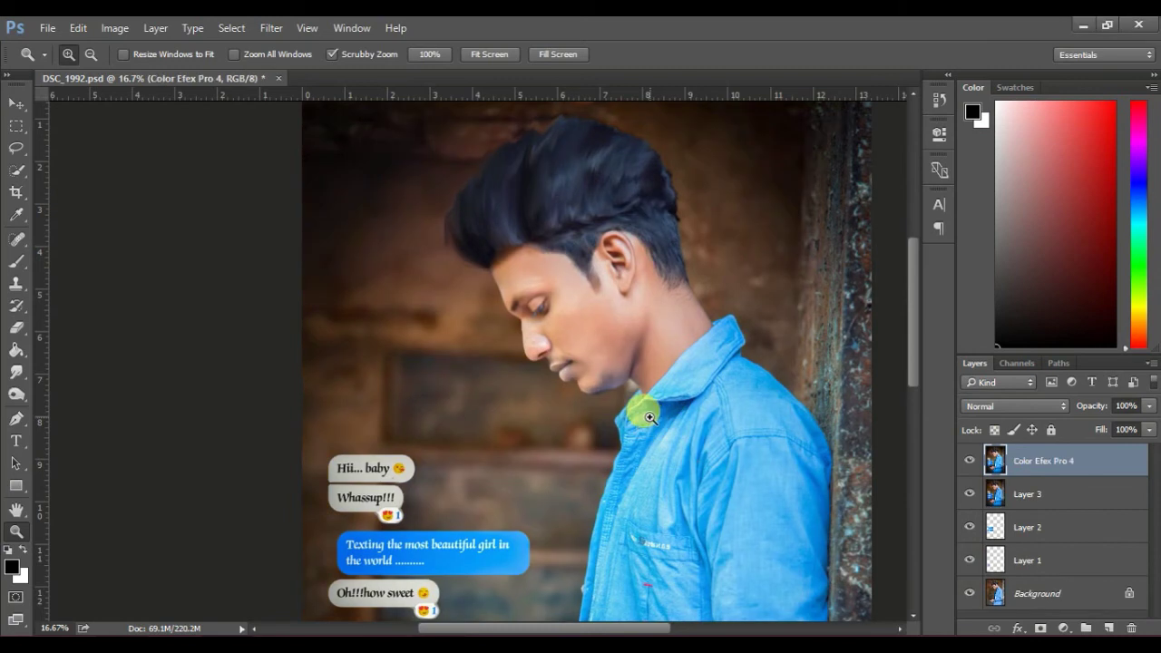
Step: Zoom in to 25% on the hand and phone in the Color Efex Pro 4 layer
click(15, 105)
mouse_move(911, 272)
mouse_down()
mouse_move(886, 404)
mouse_move(892, 217)
mouse_move(888, 270)
mouse_up()
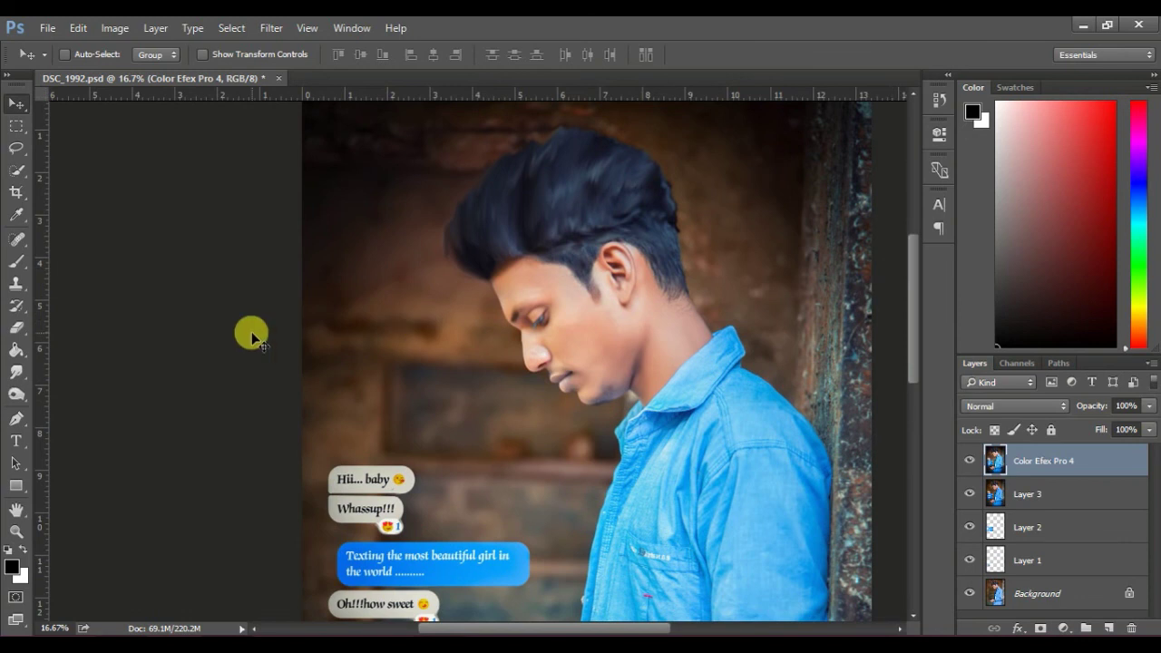
key(z)
scroll(869, 289, down, 2)
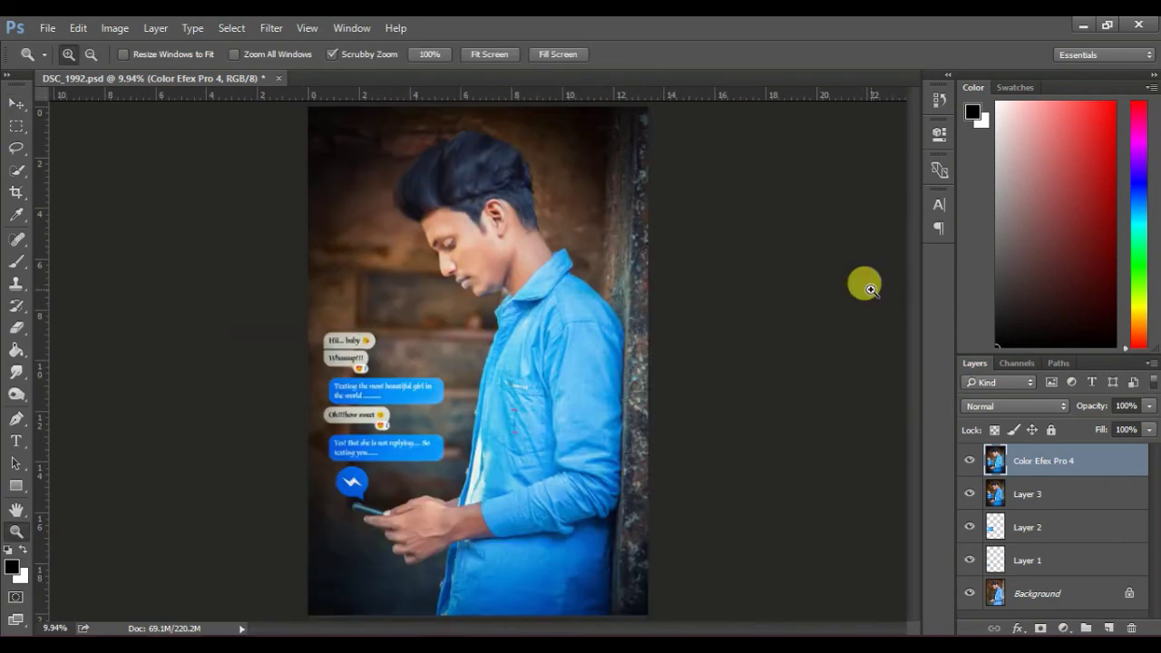
scroll(427, 535, up, 2)
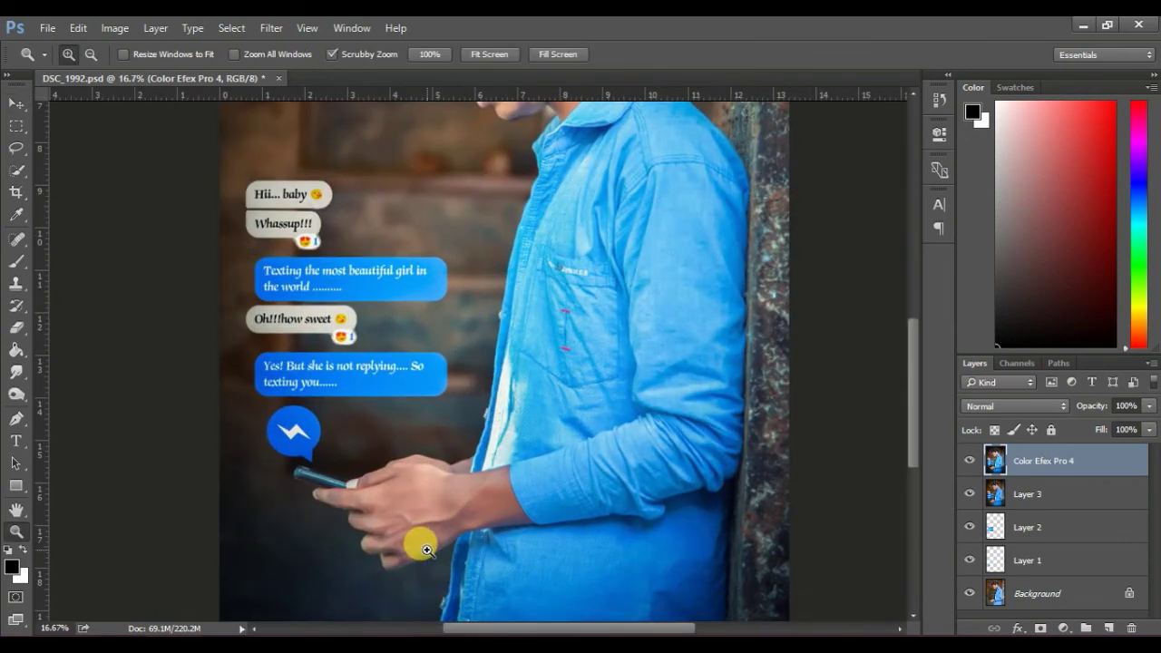
click(422, 548)
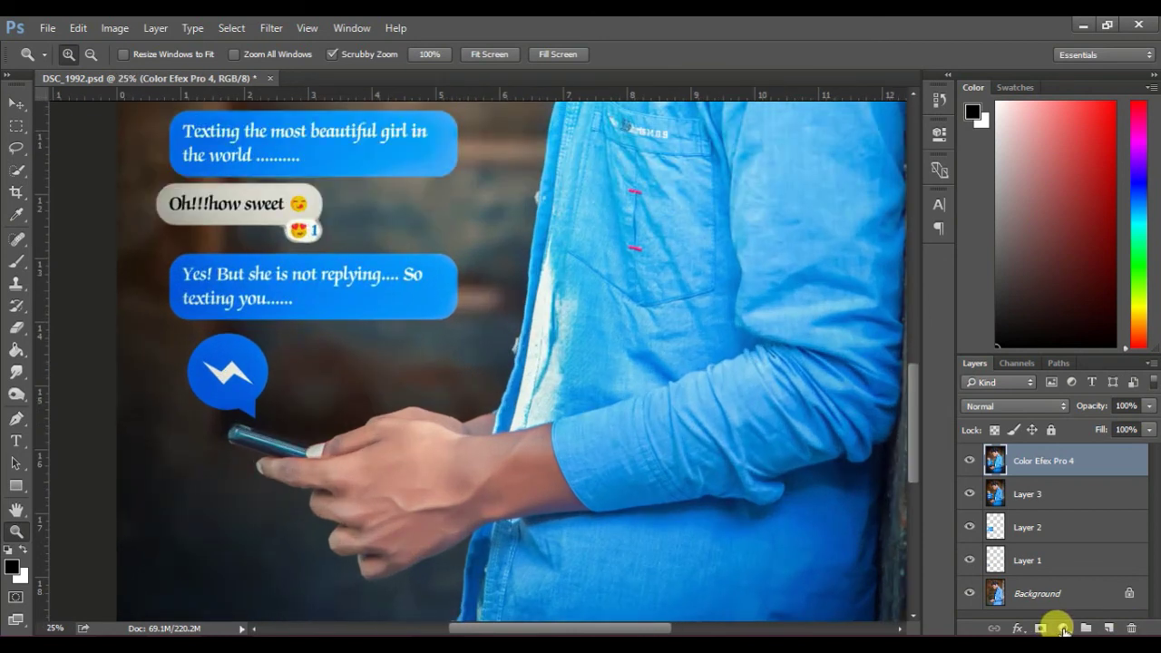
Step: Add a Brightness/Contrast layer at Brightness 47, Contrast 7, clipped to Color Efex Pro 4
click(1062, 628)
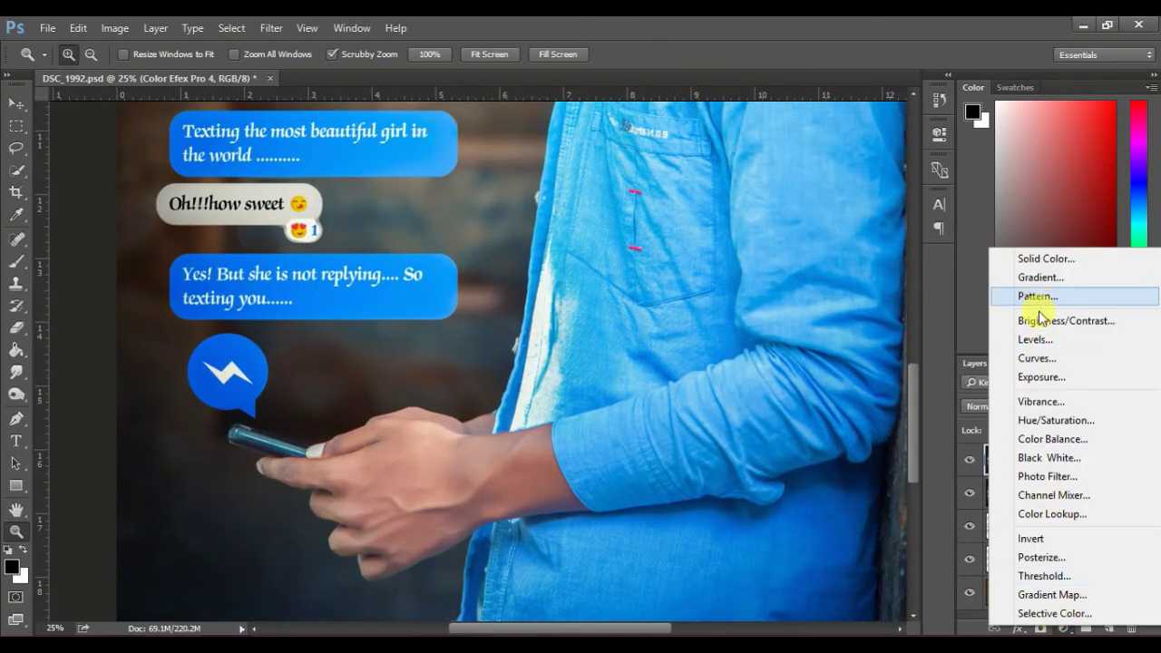
click(1041, 322)
drag(792, 220, 827, 224)
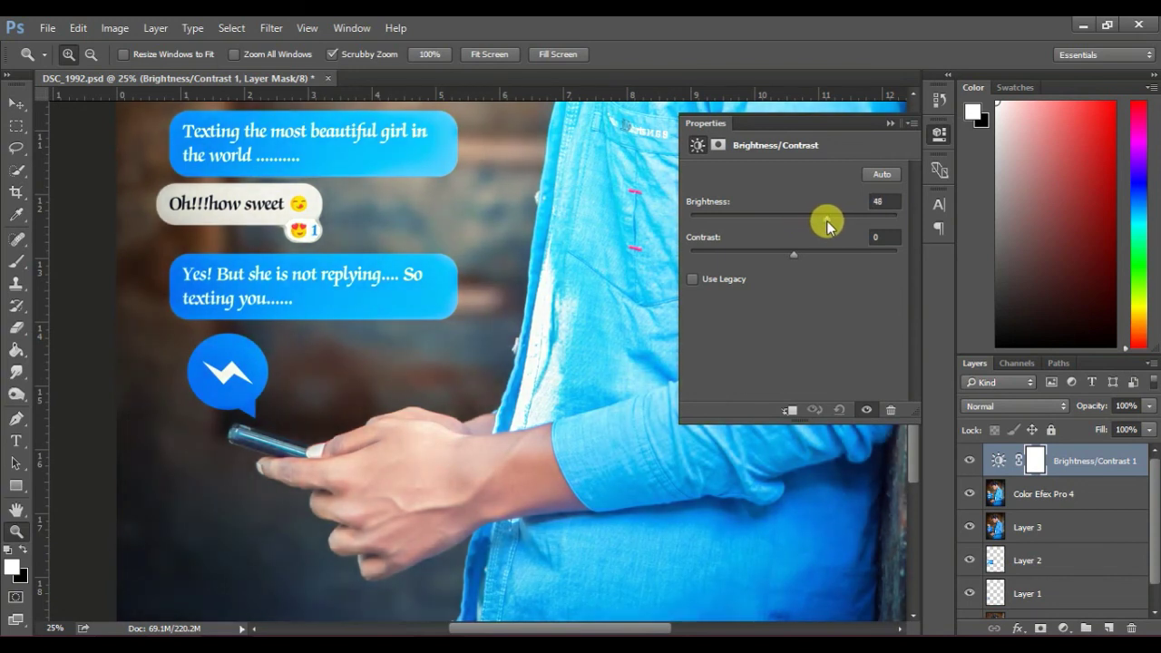
drag(793, 254, 807, 255)
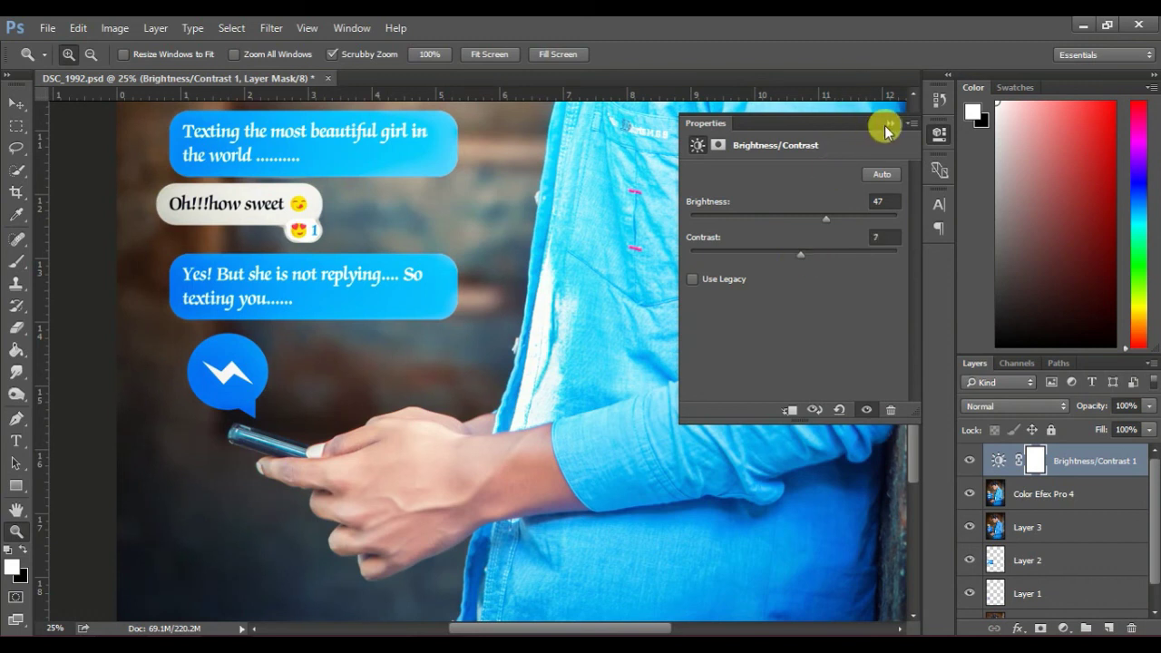
click(890, 123)
right_click(1059, 460)
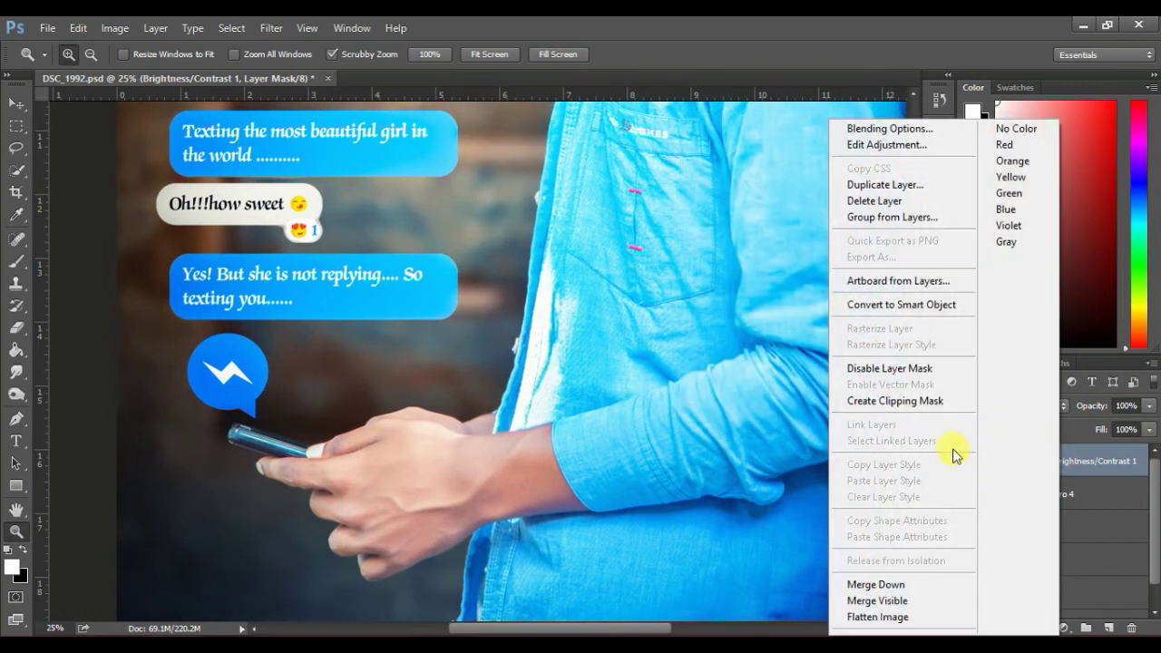
click(894, 401)
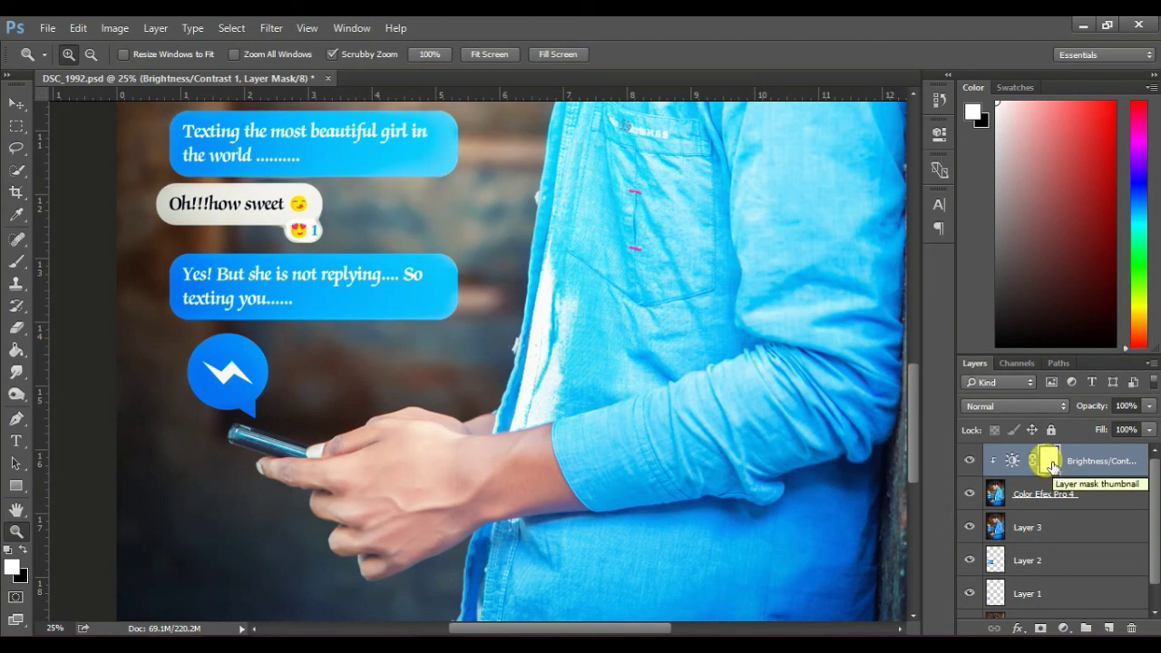
Step: Invert the Brightness/Contrast 1 mask and paint it white over the hand and wrist up to the sleeve
key(ctrl+i)
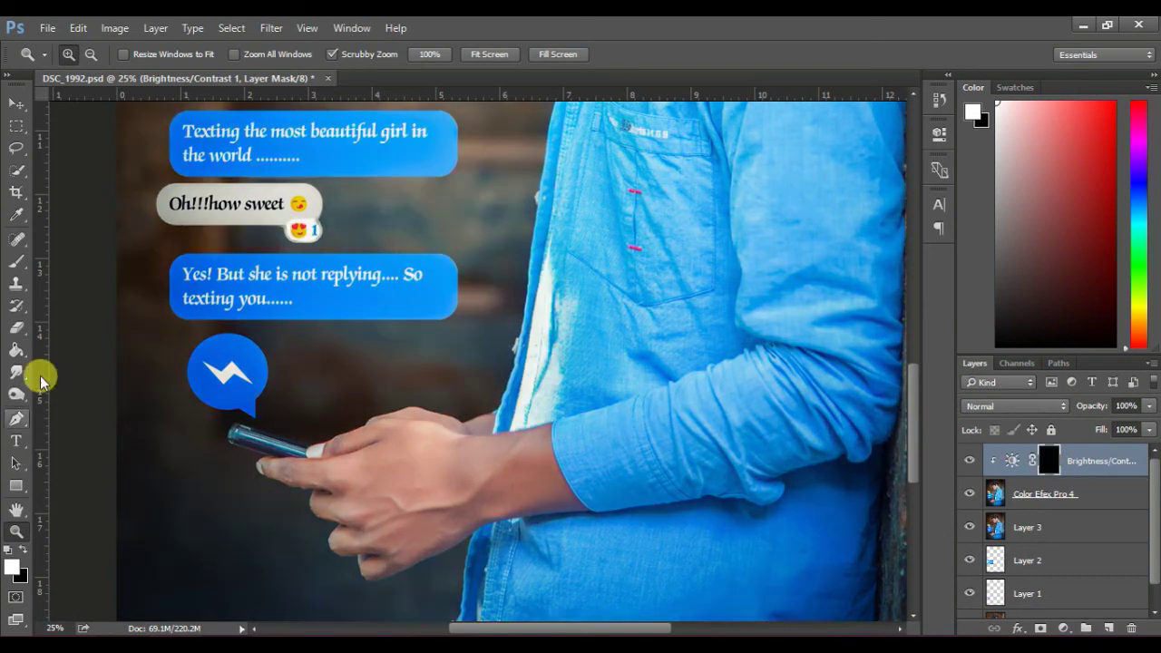
click(15, 262)
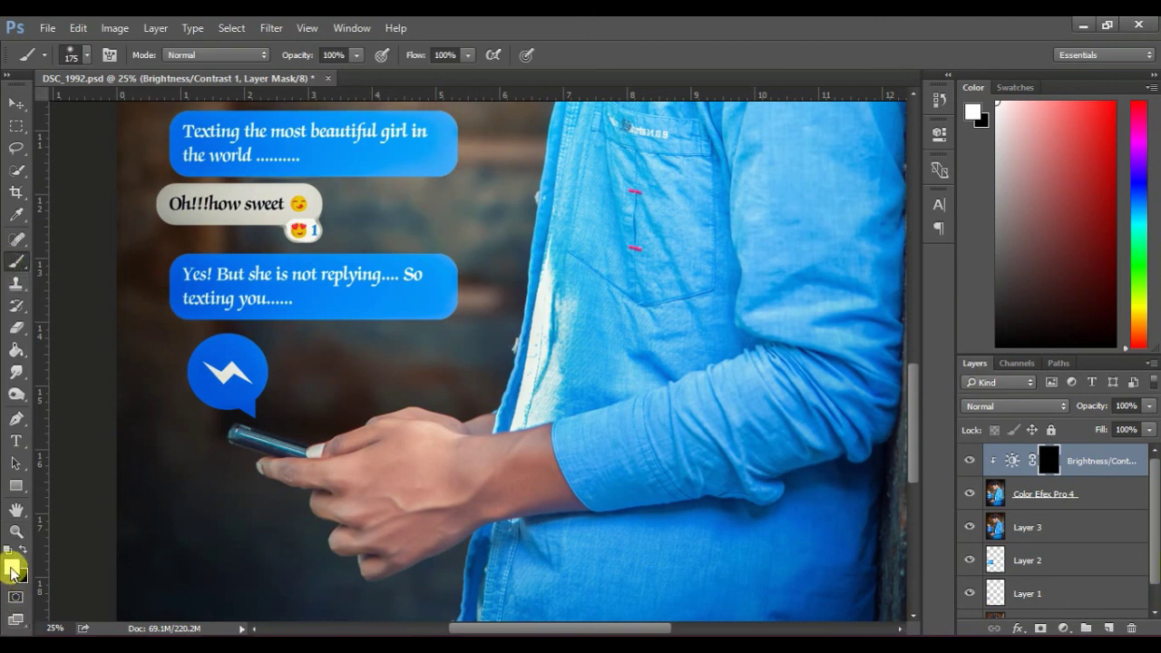
key(d)
key(x)
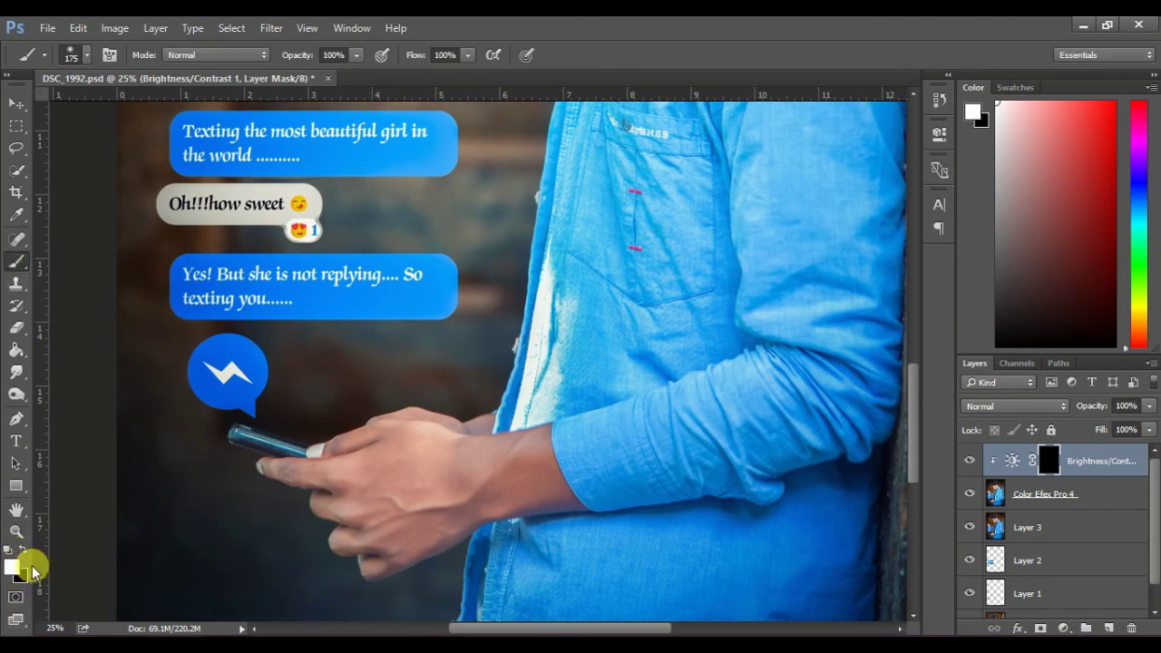
mouse_move(364, 497)
mouse_down()
mouse_move(541, 429)
mouse_move(461, 432)
mouse_move(466, 414)
mouse_move(412, 418)
mouse_move(322, 433)
mouse_move(389, 454)
mouse_move(264, 459)
mouse_move(363, 472)
mouse_move(319, 494)
mouse_move(441, 487)
mouse_move(502, 461)
mouse_move(562, 496)
mouse_up()
mouse_move(507, 499)
mouse_down()
mouse_move(483, 491)
mouse_move(371, 534)
mouse_move(396, 542)
mouse_move(338, 538)
mouse_move(308, 477)
mouse_move(341, 448)
mouse_up()
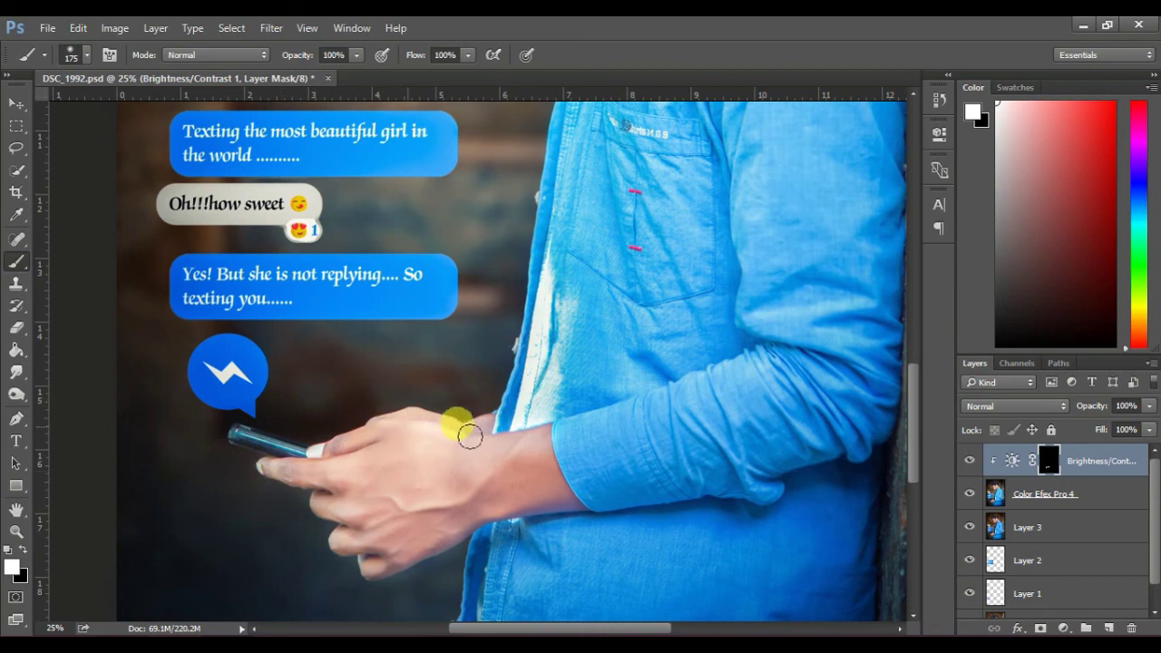
drag(572, 498, 546, 421)
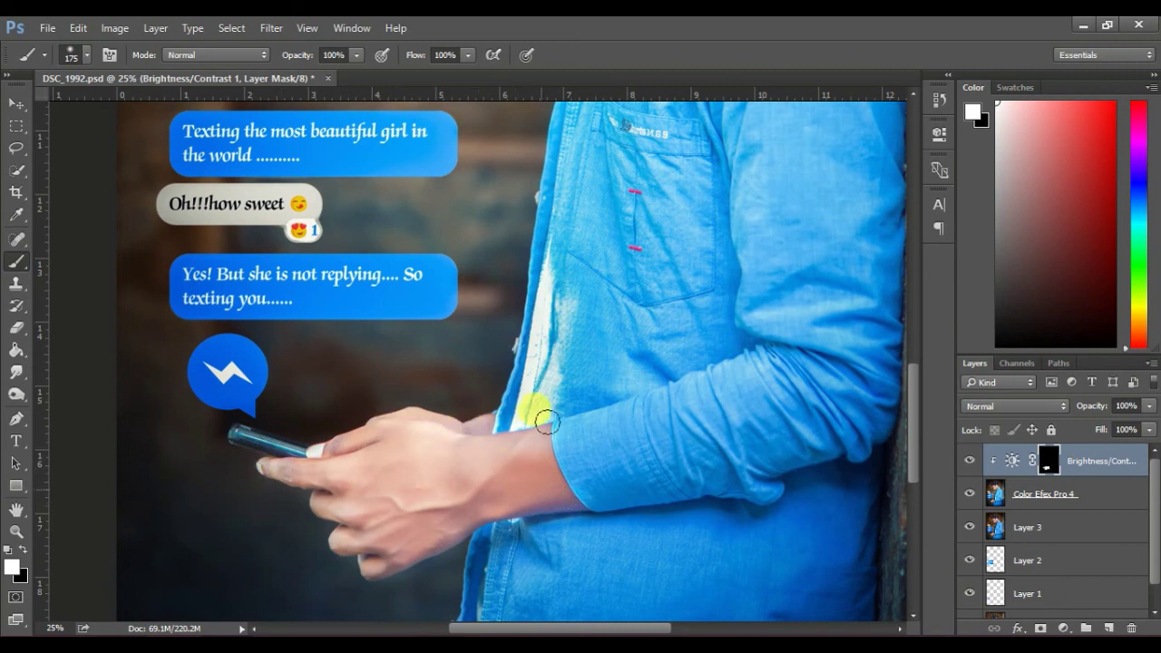
Step: Select the Color Efex Pro 4 layer and fit the whole image on screen
click(1117, 501)
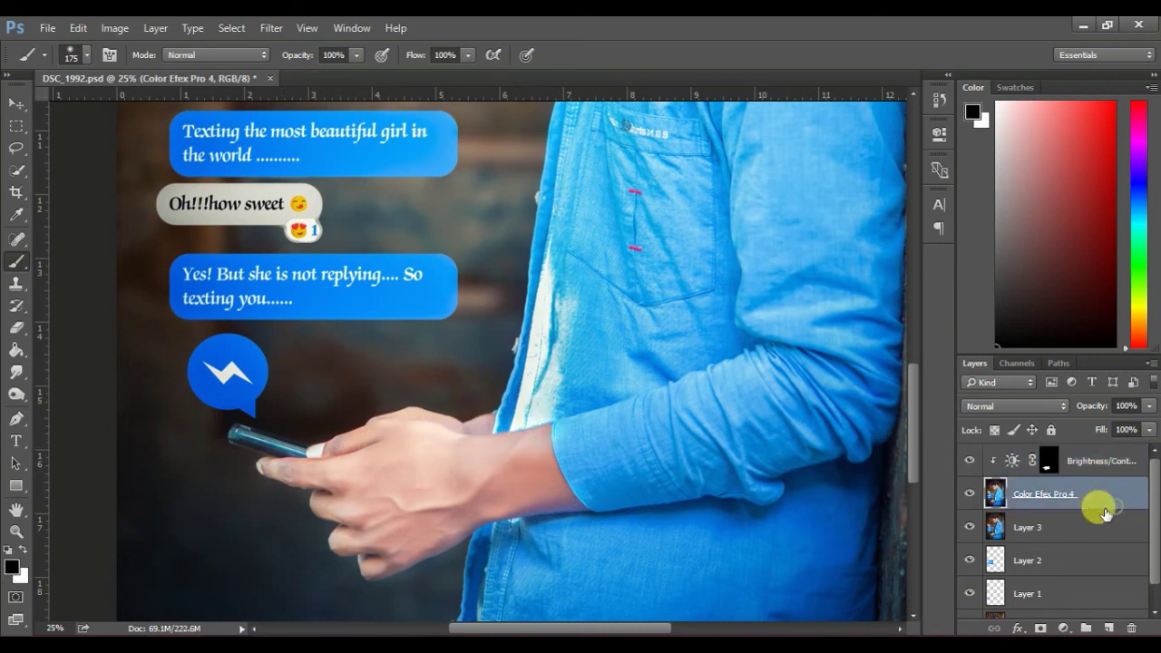
click(16, 531)
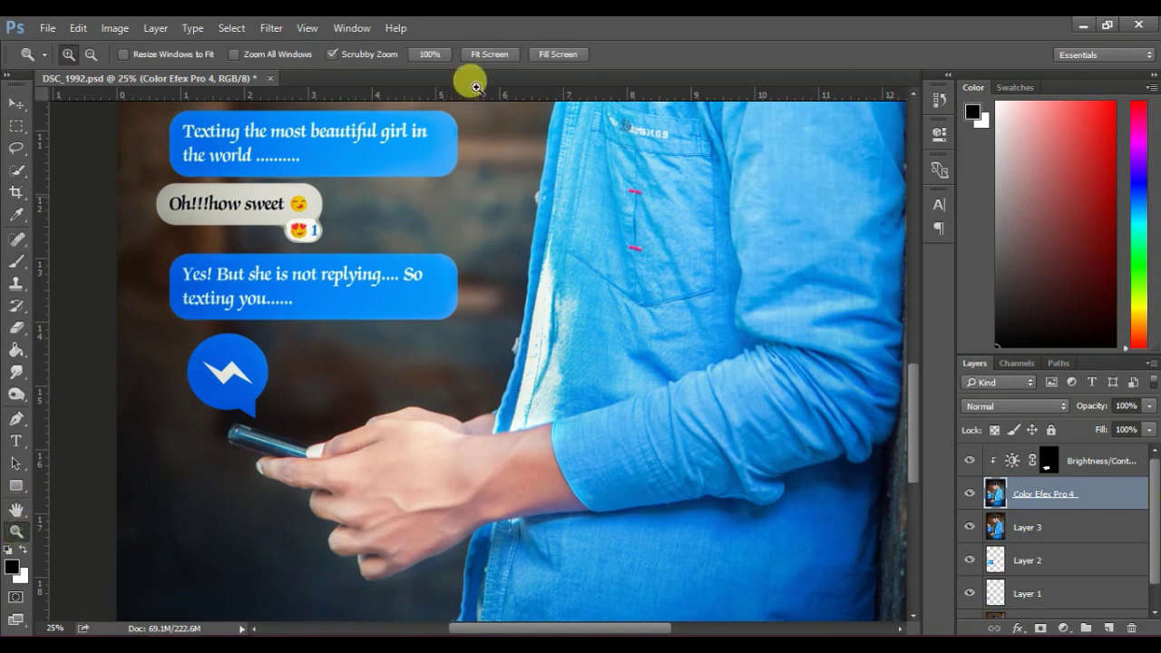
click(484, 56)
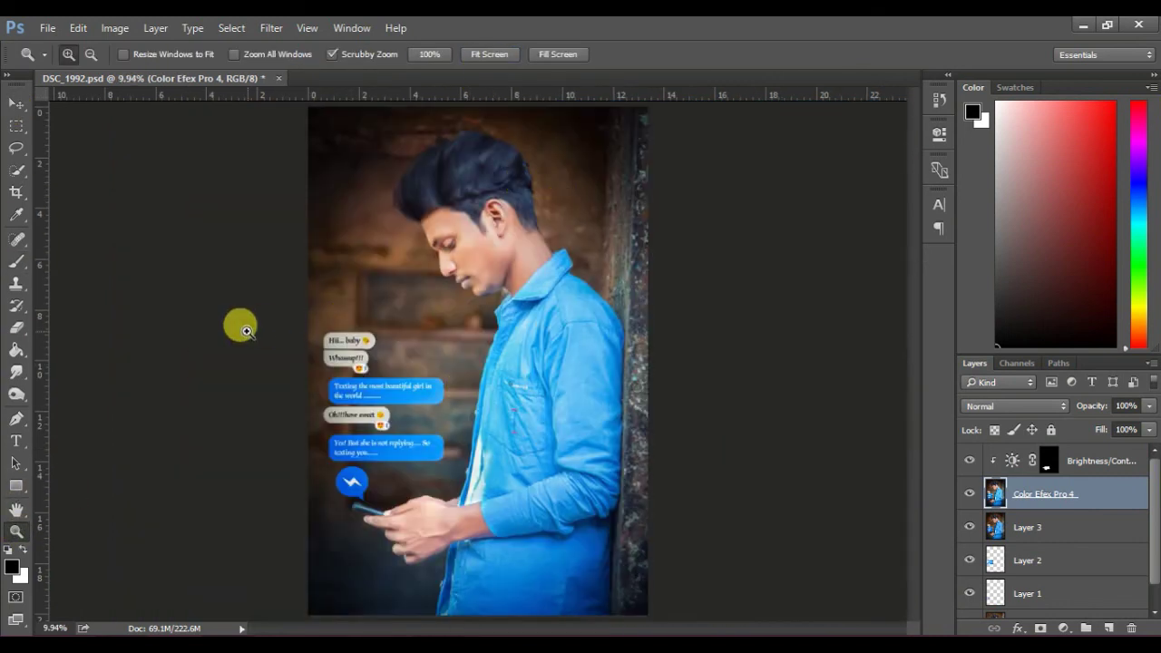